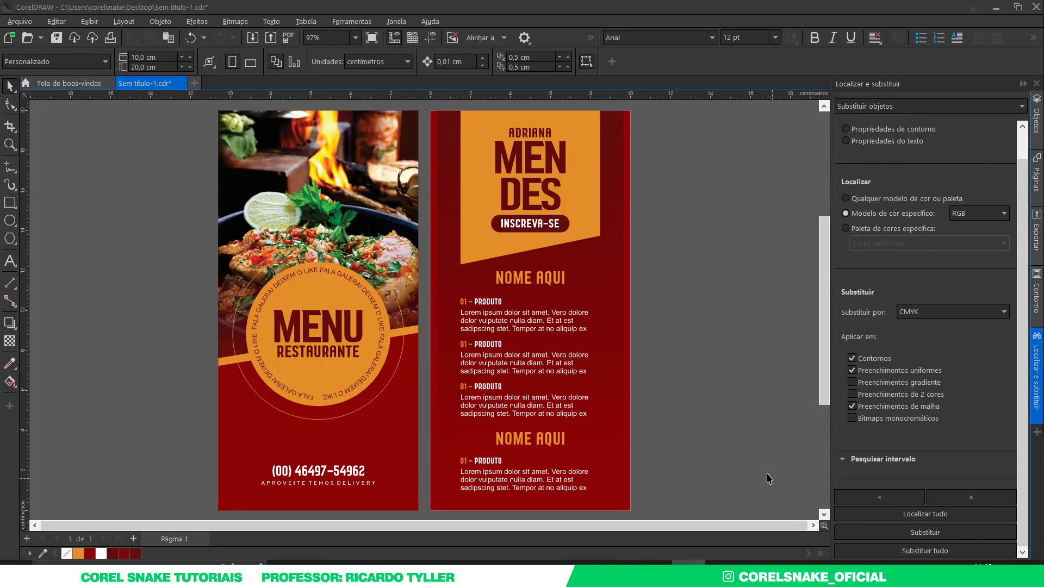
Step: Close the Localizar e substituir docker to give the two menu pages more room
left_click(738, 456)
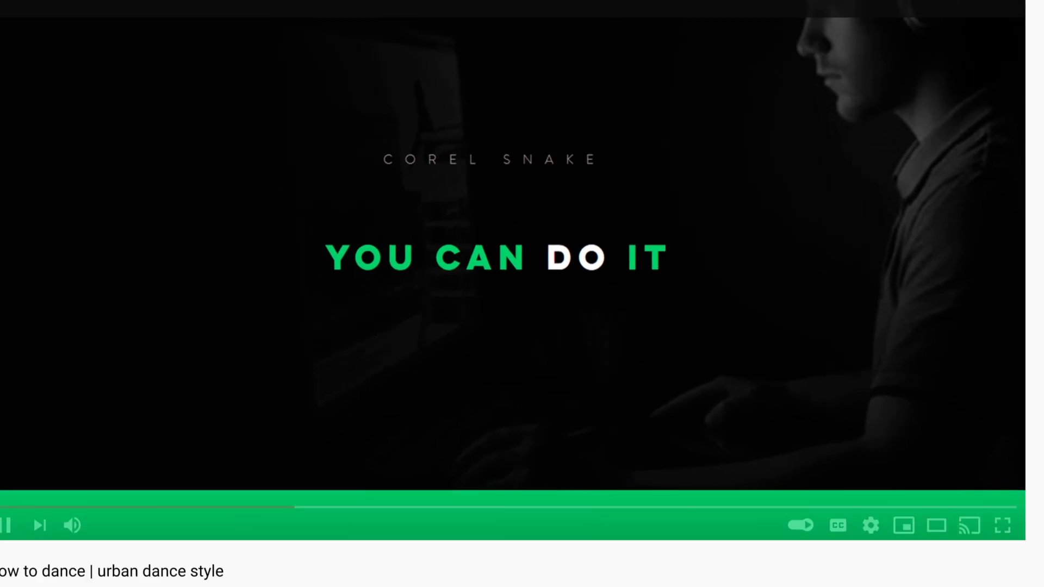
left_click(926, 346)
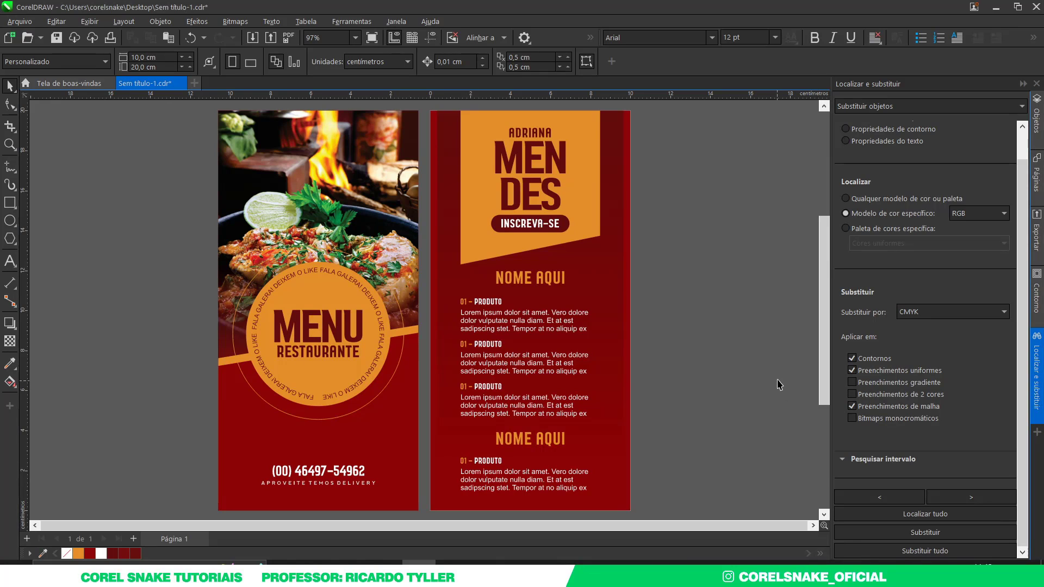
mouse_move(1035, 119)
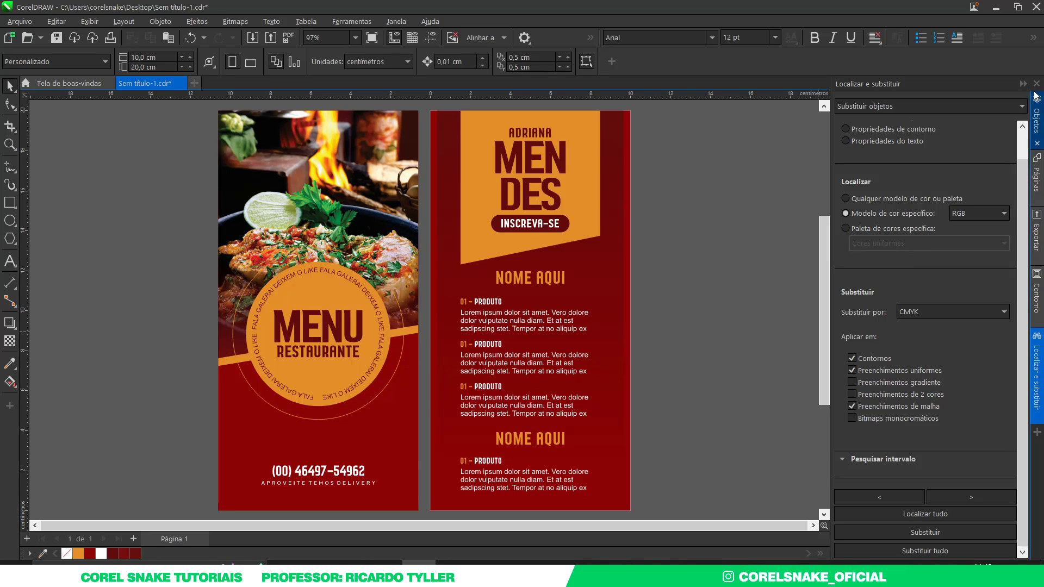
left_click(1036, 83)
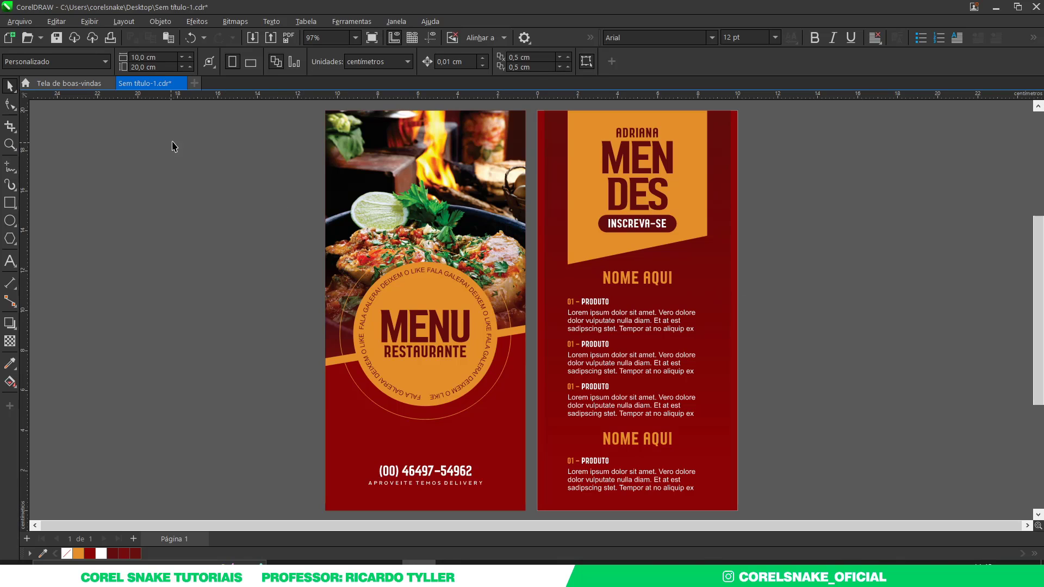
left_click(90, 24)
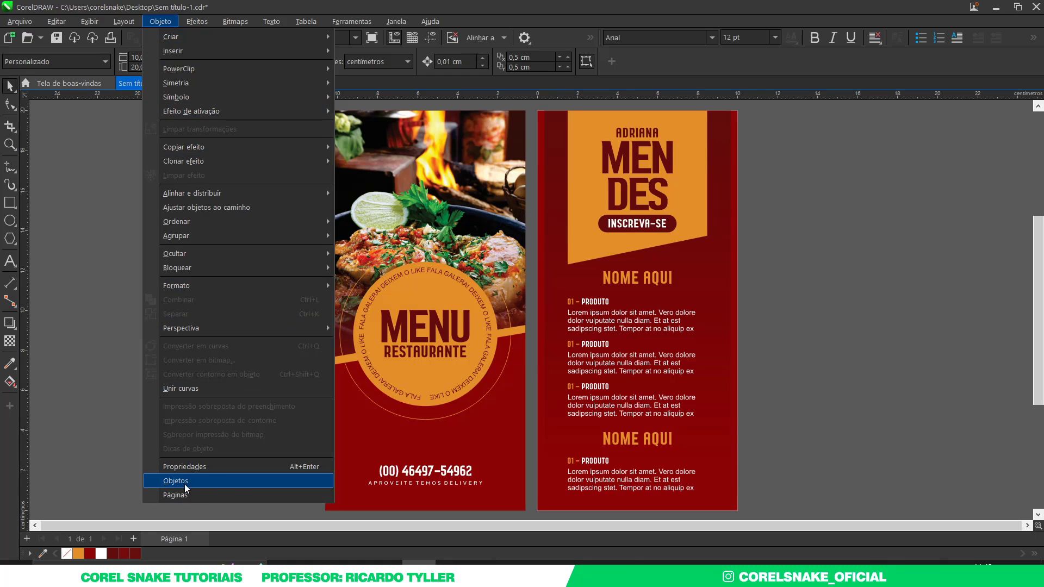
Step: Open the Objects docker listing Página 1, its guides, Camada 1 and the master page
left_click(239, 481)
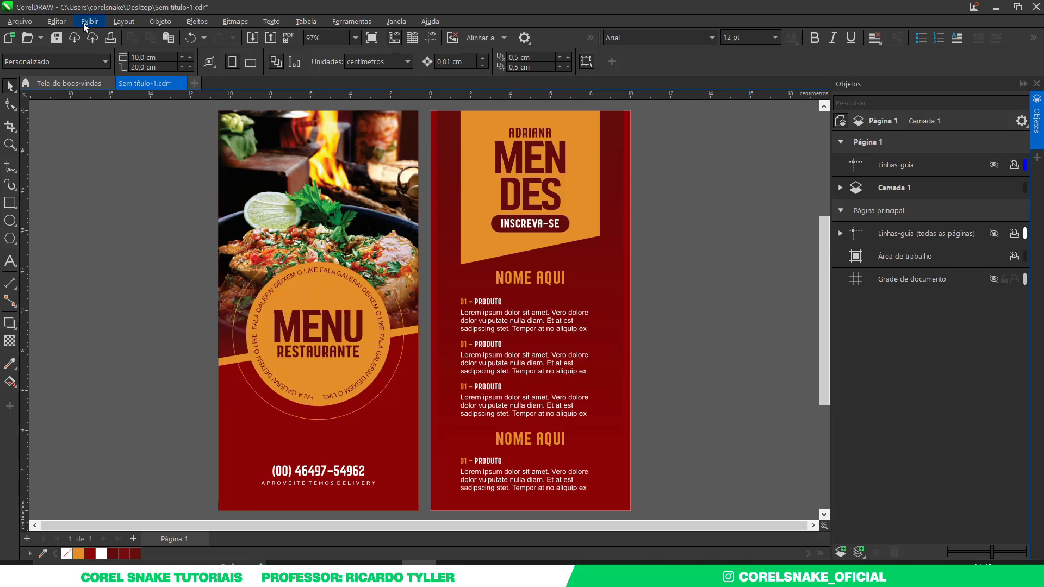
left_click(59, 23)
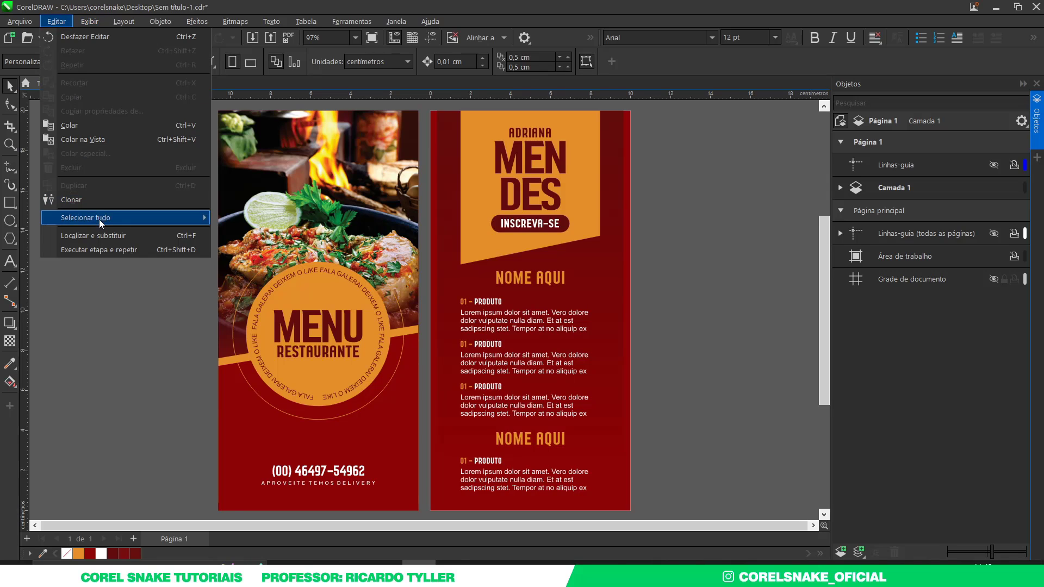
left_click(131, 241)
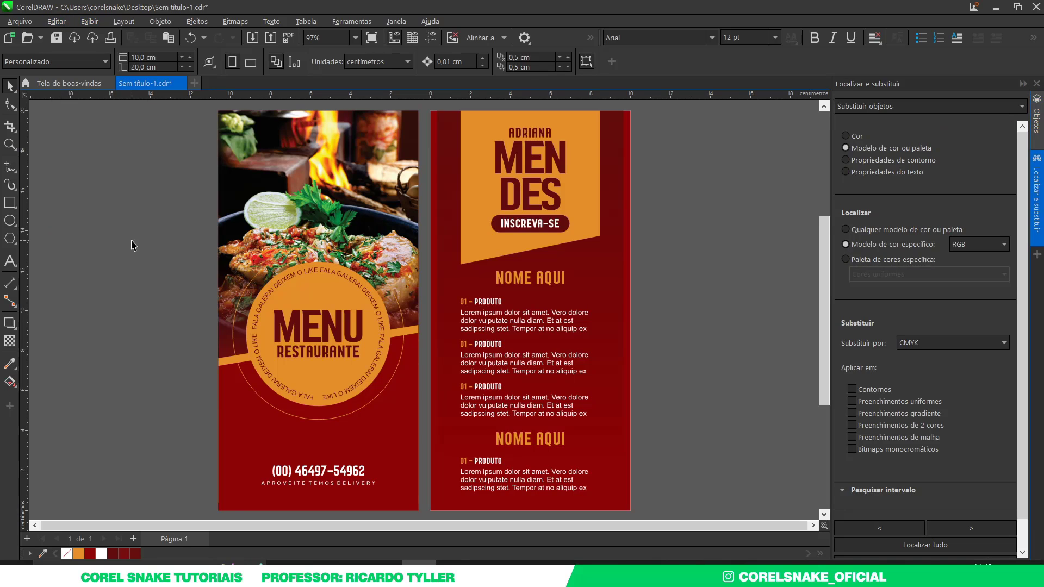
left_click(1036, 128)
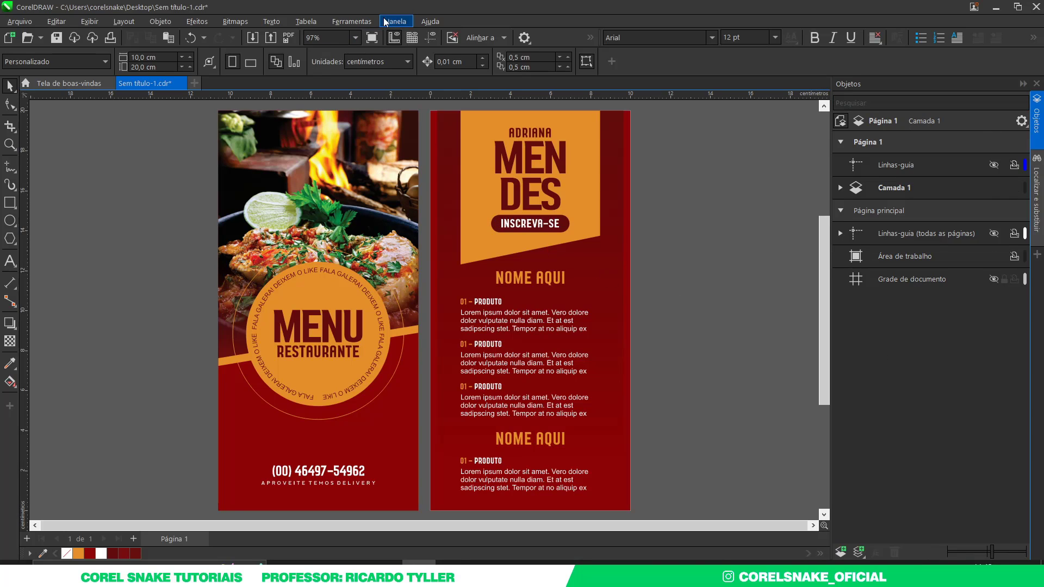
left_click(400, 21)
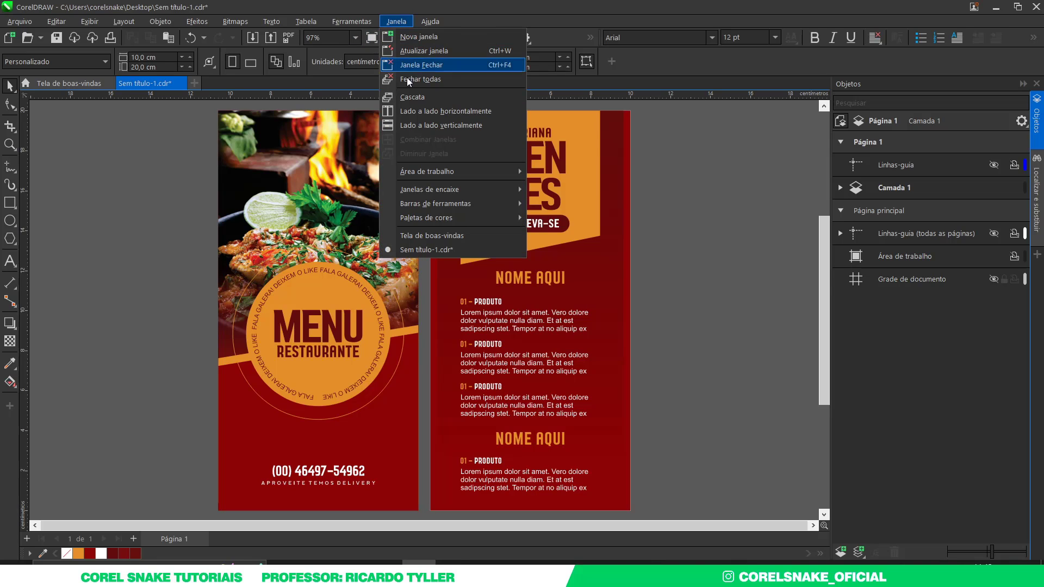
mouse_move(433, 189)
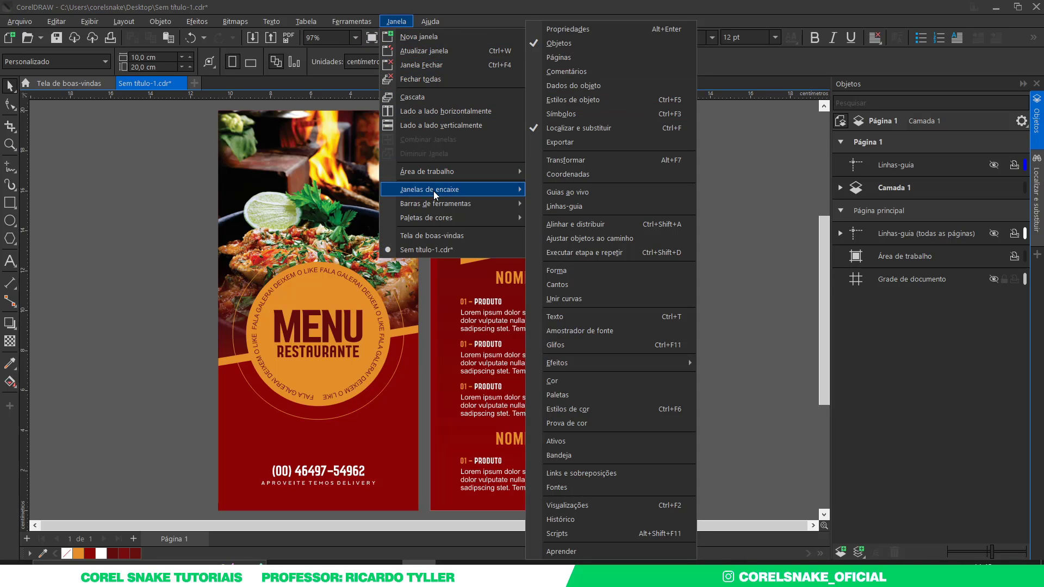
left_click(728, 243)
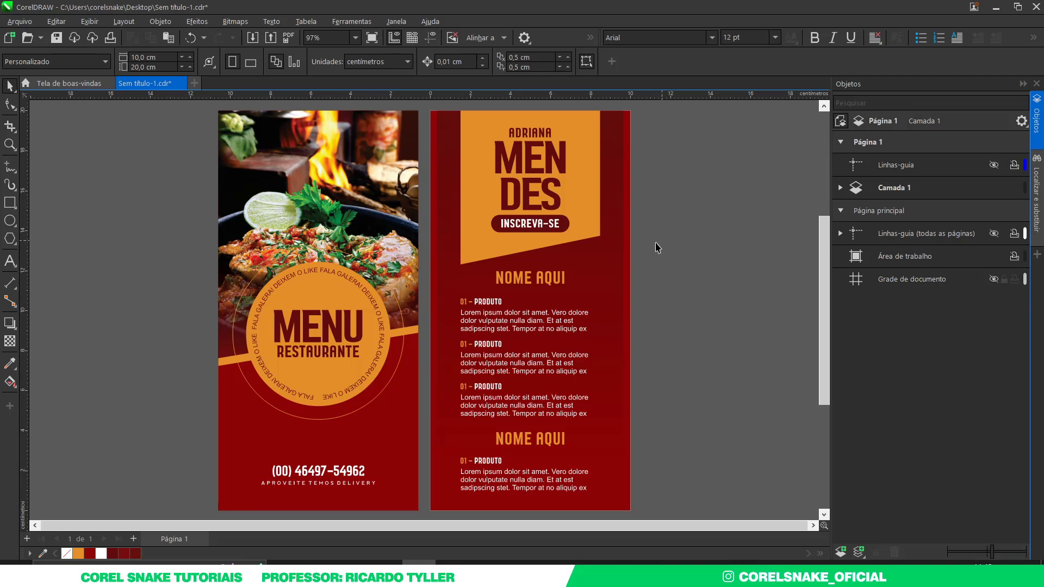
Step: Group the left page's objects into one group and the right page's into another
left_click(339, 255)
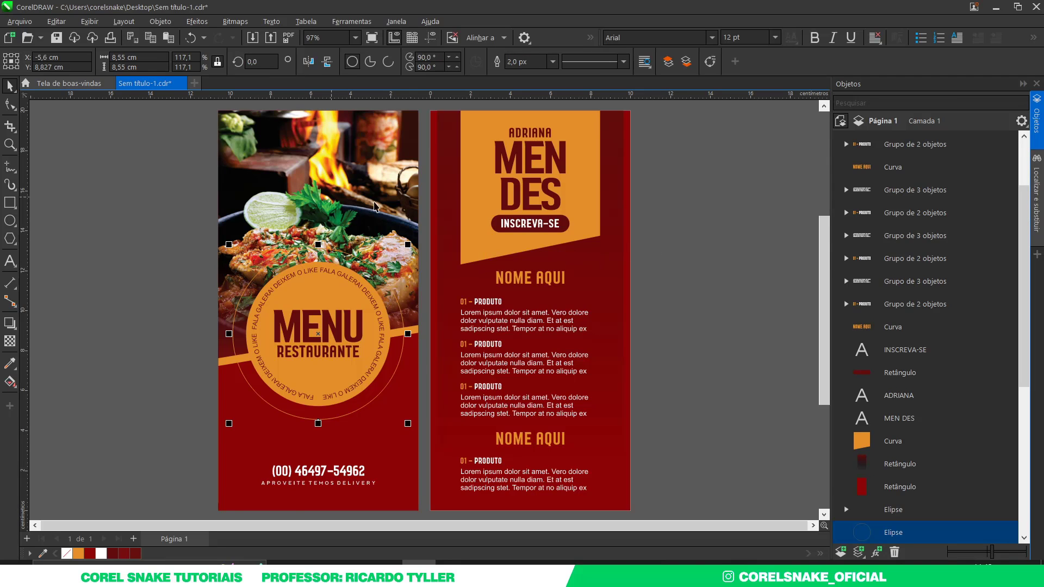
scroll(395, 218, "down", 2)
left_click_drag(260, 143, 420, 410)
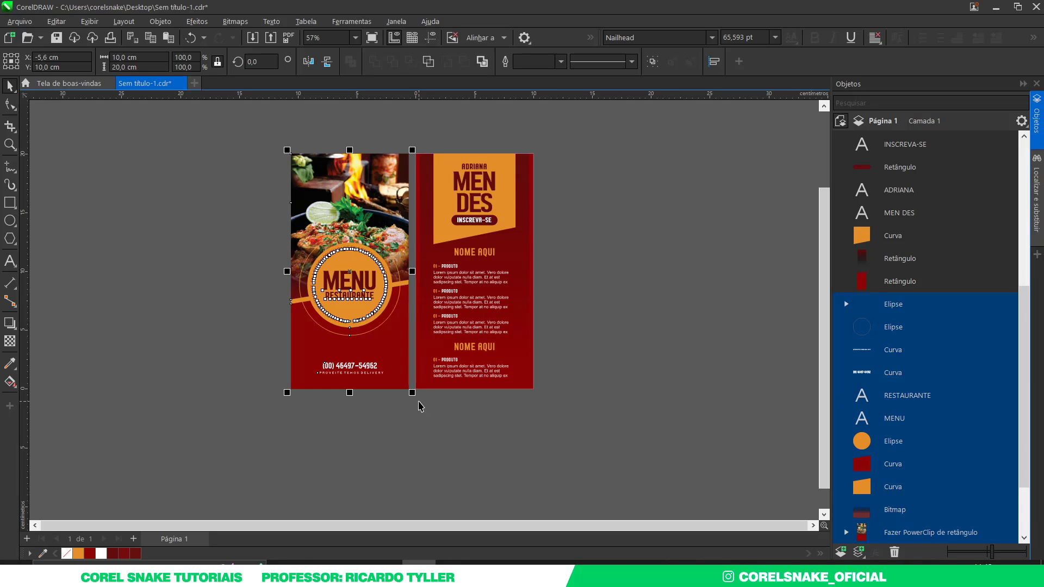
key("ctrl+g")
left_click_drag(408, 127, 562, 425)
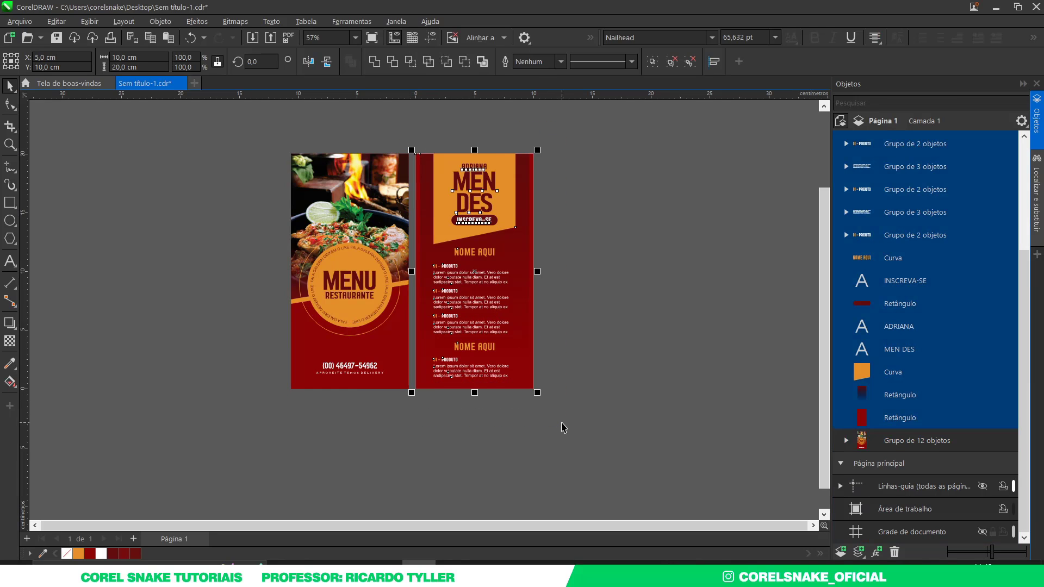
key("ctrl+g")
left_click(601, 388)
key("F4")
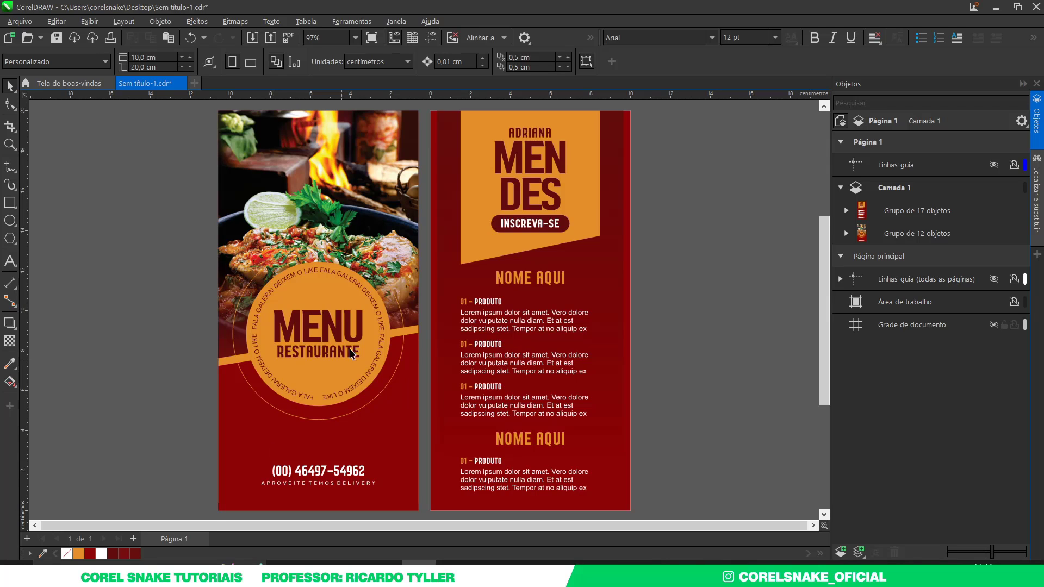
Step: Ungroup both page groups back into separate texts, curves and rectangles
left_click(354, 303)
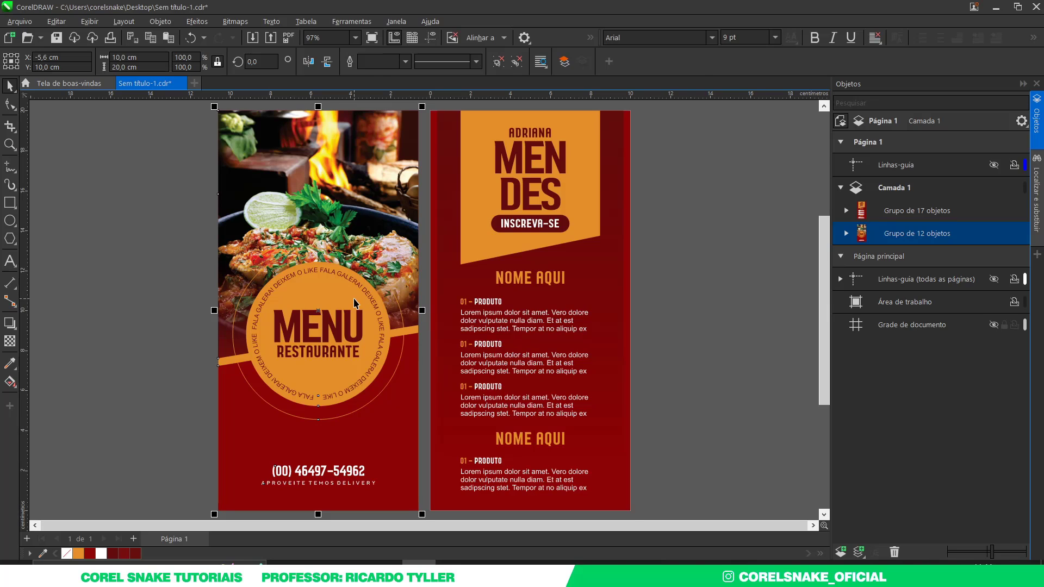
key("ctrl+a")
key("ctrl+u")
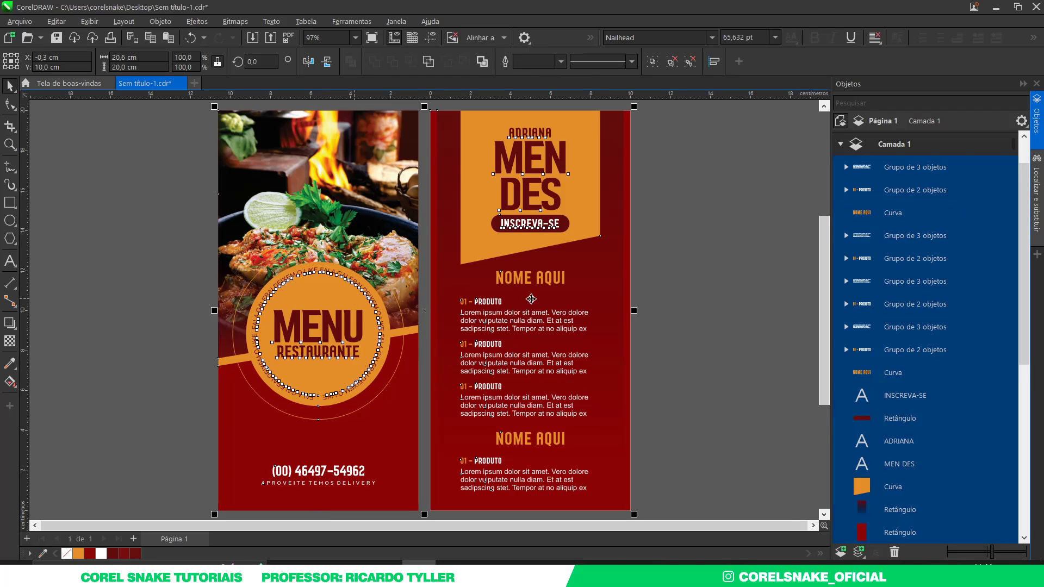
left_click(530, 318)
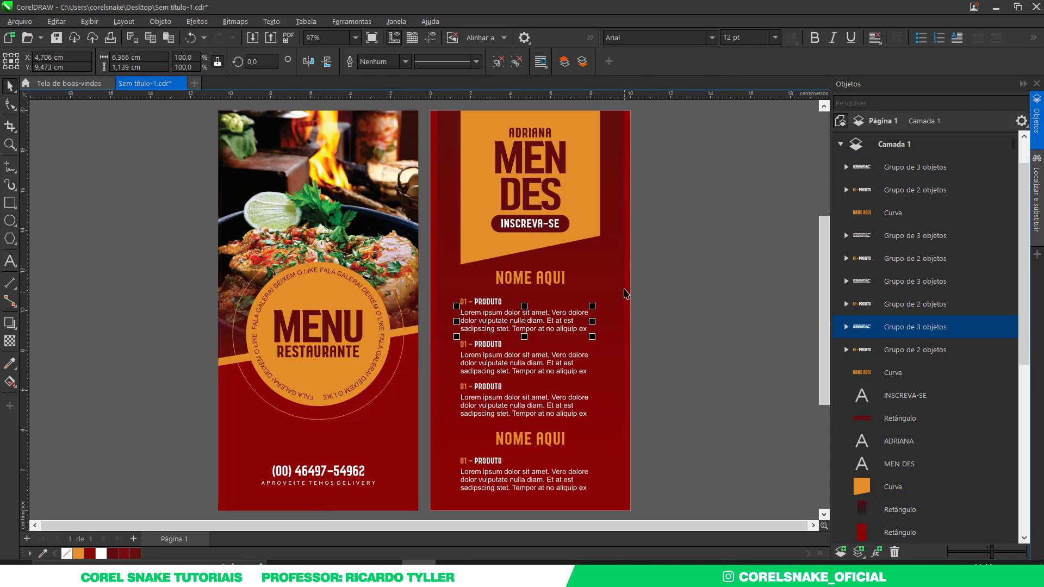
left_click(671, 258)
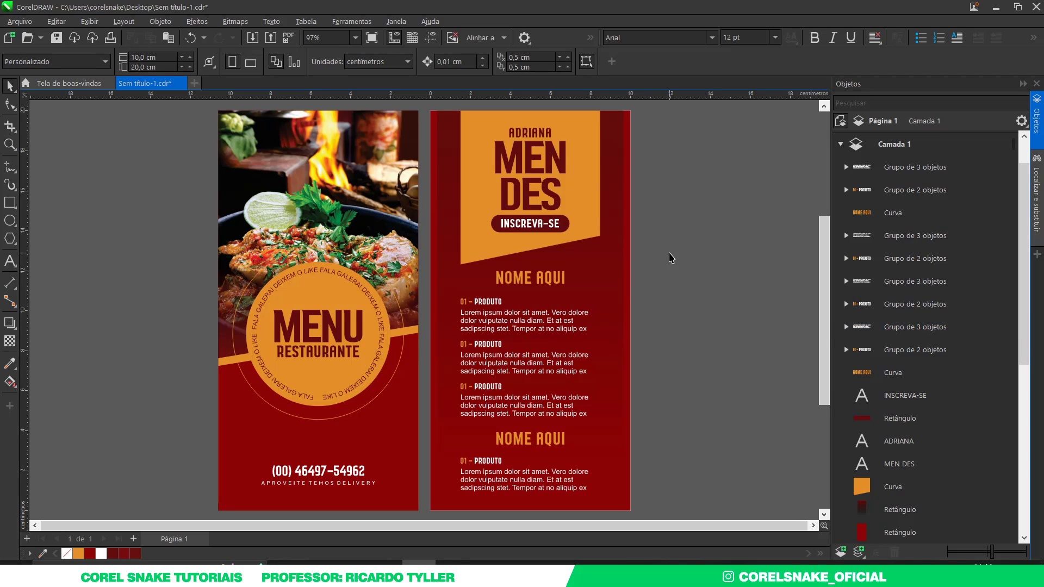
right_click(169, 291)
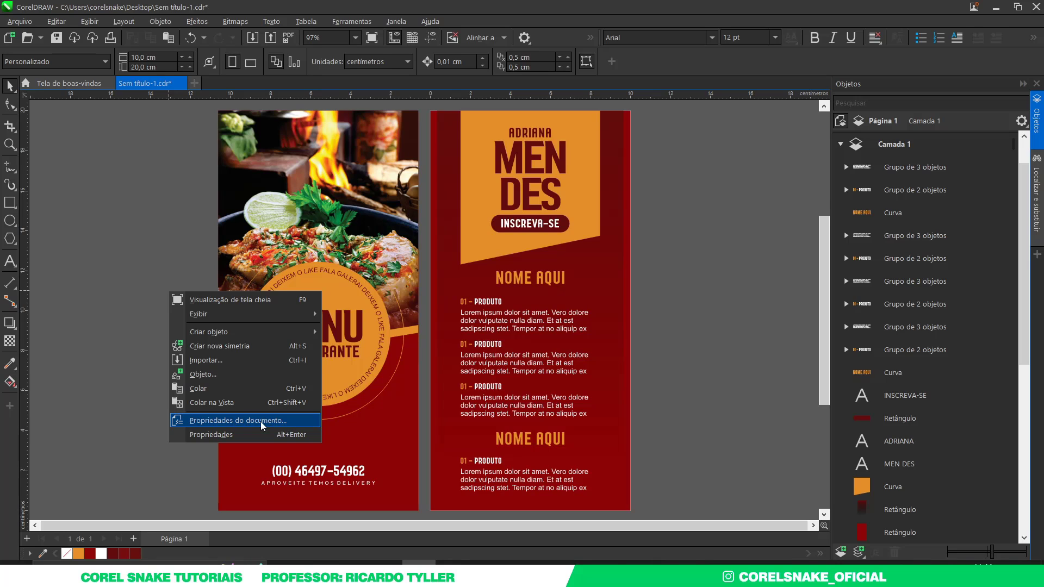
left_click(233, 423)
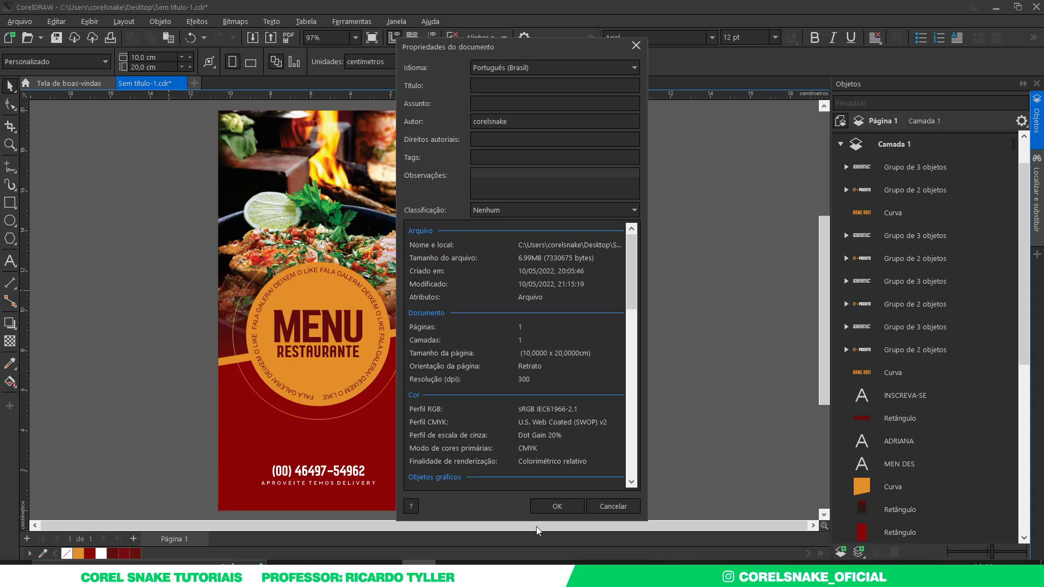
left_click(495, 261)
left_click_drag(629, 269, 617, 464)
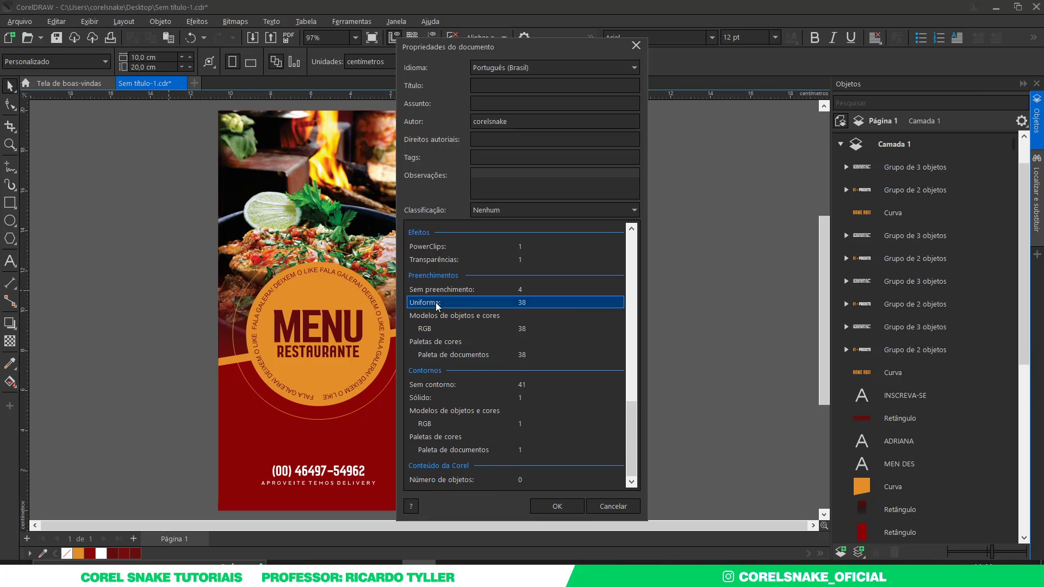
scroll(504, 396, "up", 1)
scroll(505, 397, "up", 2)
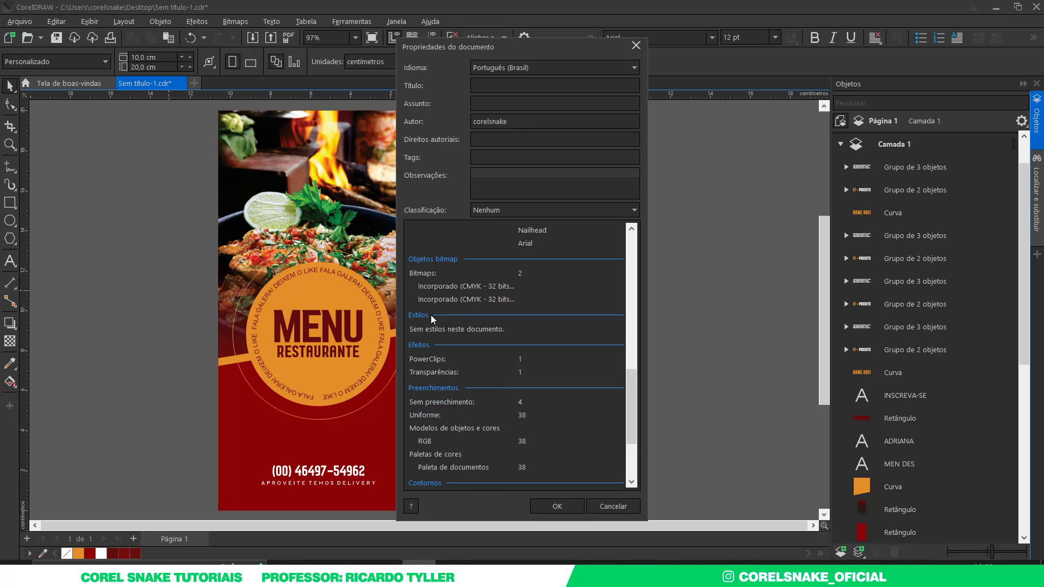
scroll(536, 397, "up", 4)
scroll(525, 349, "up", 1)
scroll(541, 243, "up", 3)
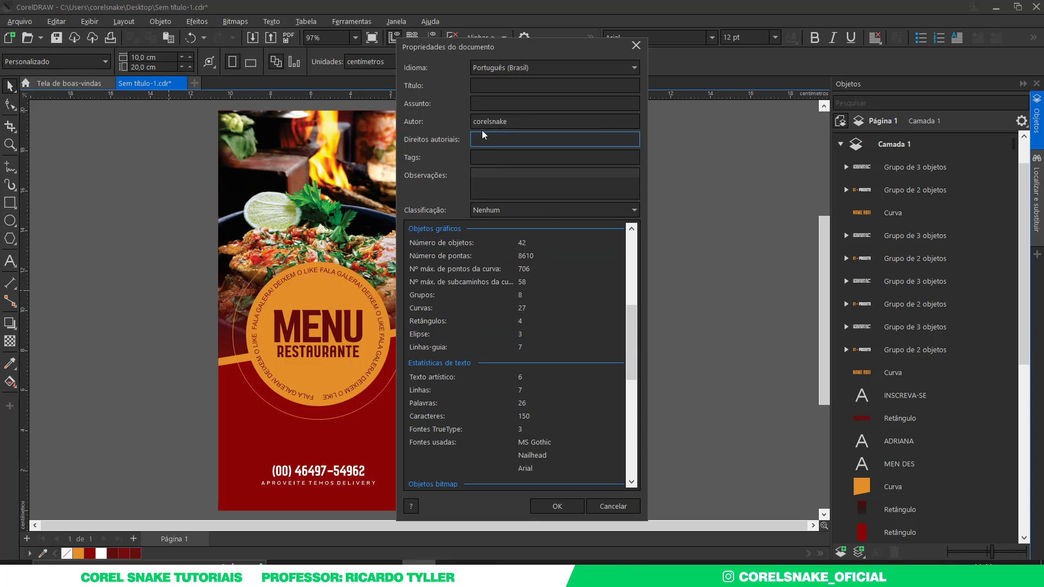
double_click(539, 119)
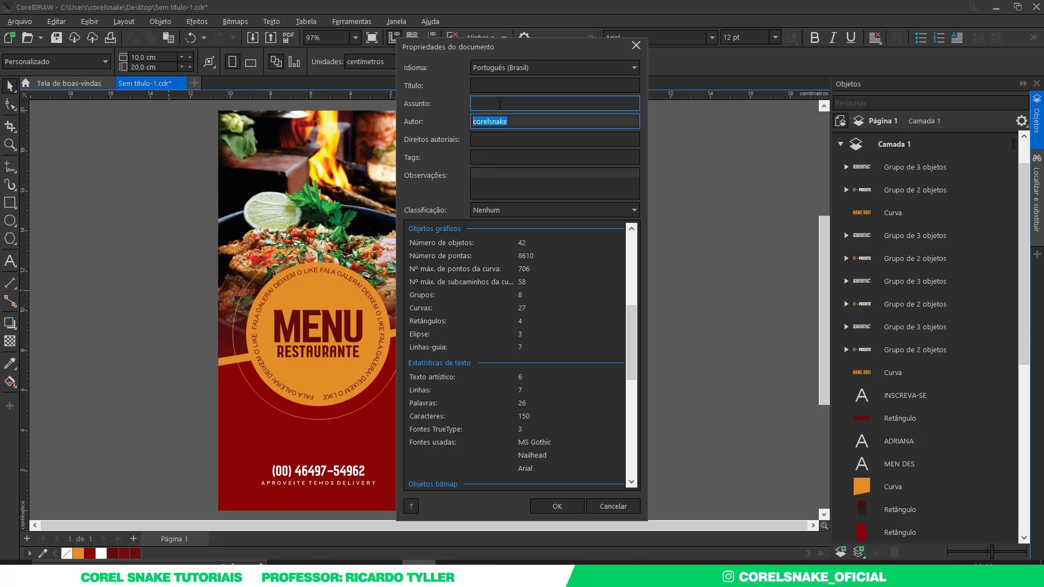
left_click(517, 103)
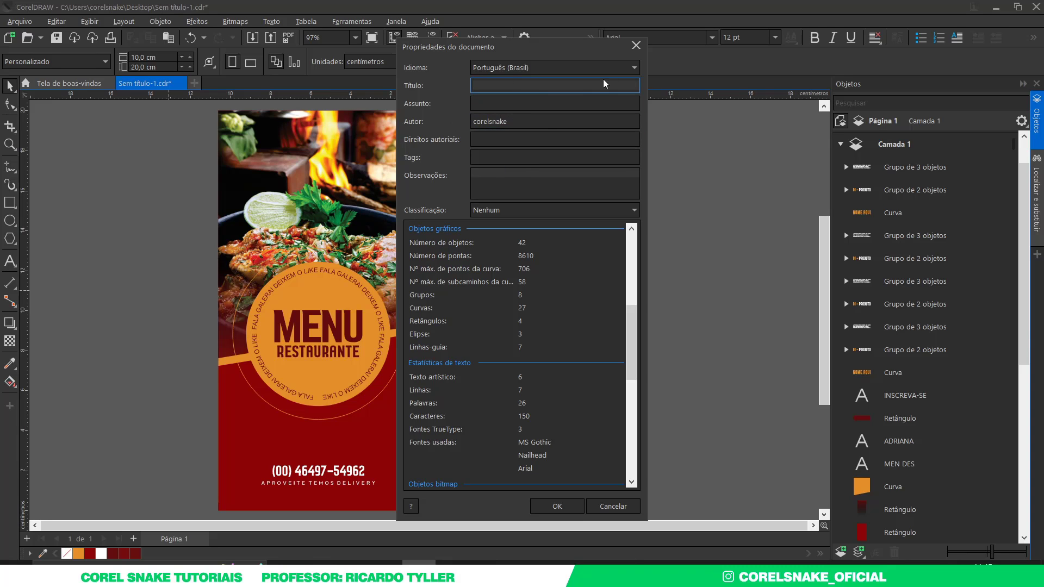
left_click(636, 45)
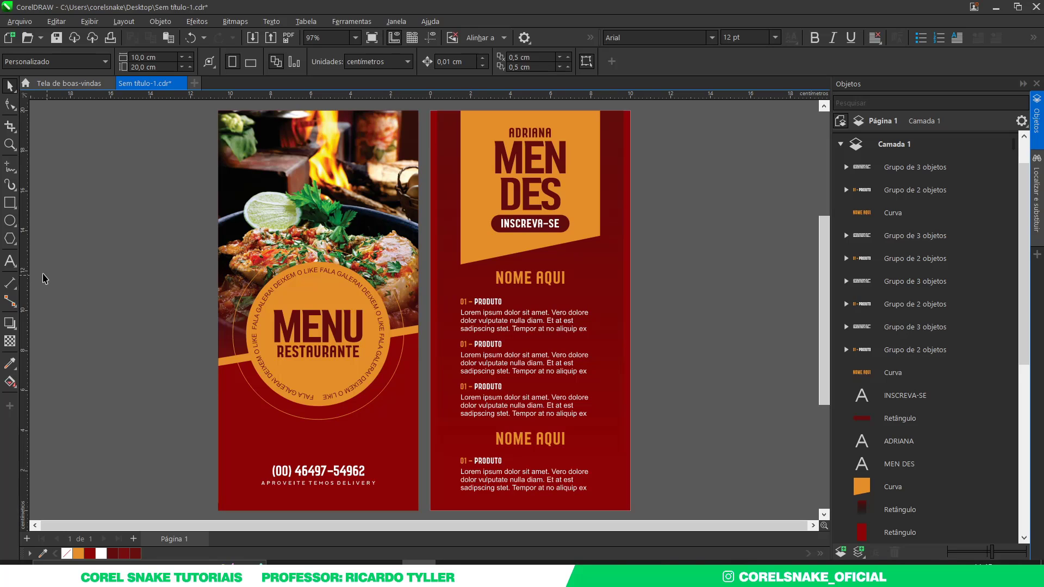
Step: Type a white three-line note 'Texto / Corres / Efeitos' beside the pages
left_click(10, 261)
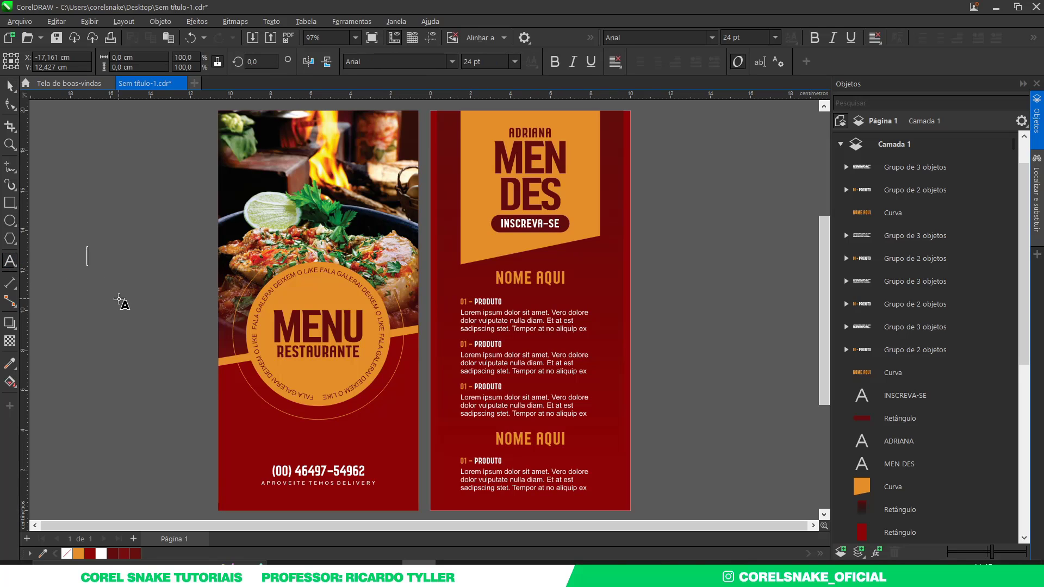
type("Tex")
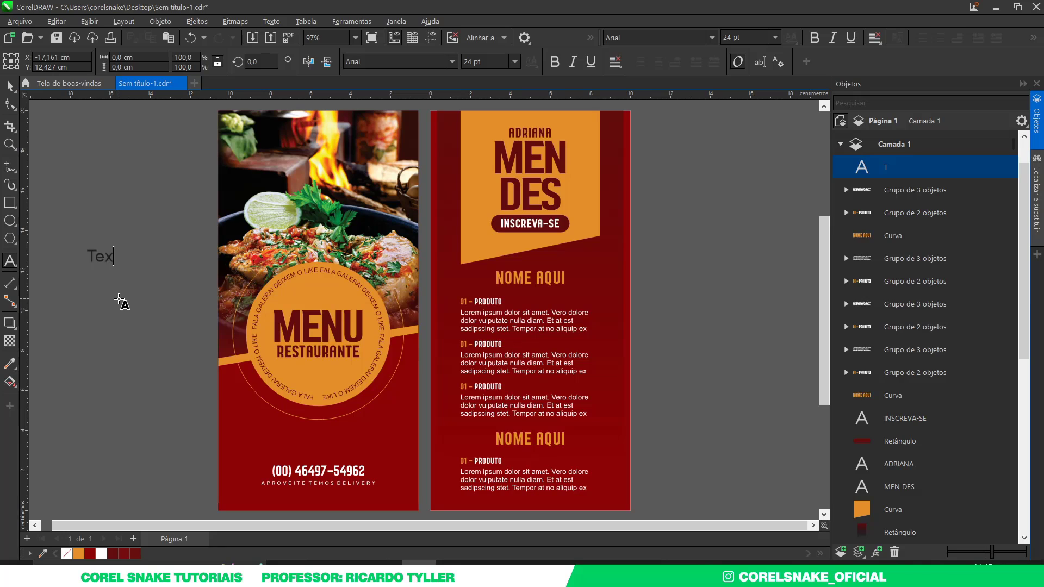
type("to")
key("Return")
type("C")
type("orel")
key("BackSpace")
key("BackSpace")
type("res")
key("Return")
type("E")
type("feito")
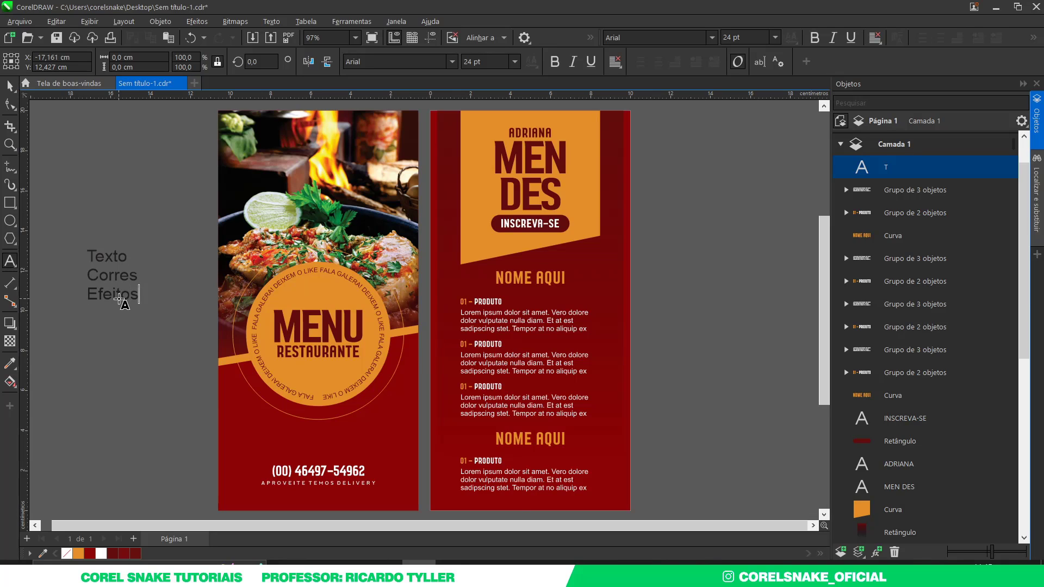
type("s")
key("Escape")
left_click(11, 85)
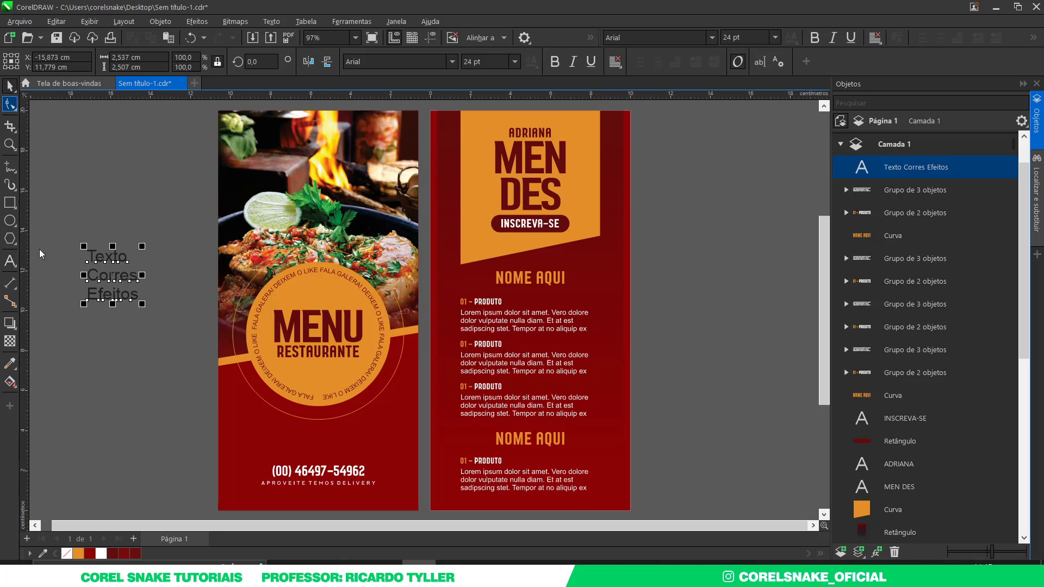
left_click(101, 554)
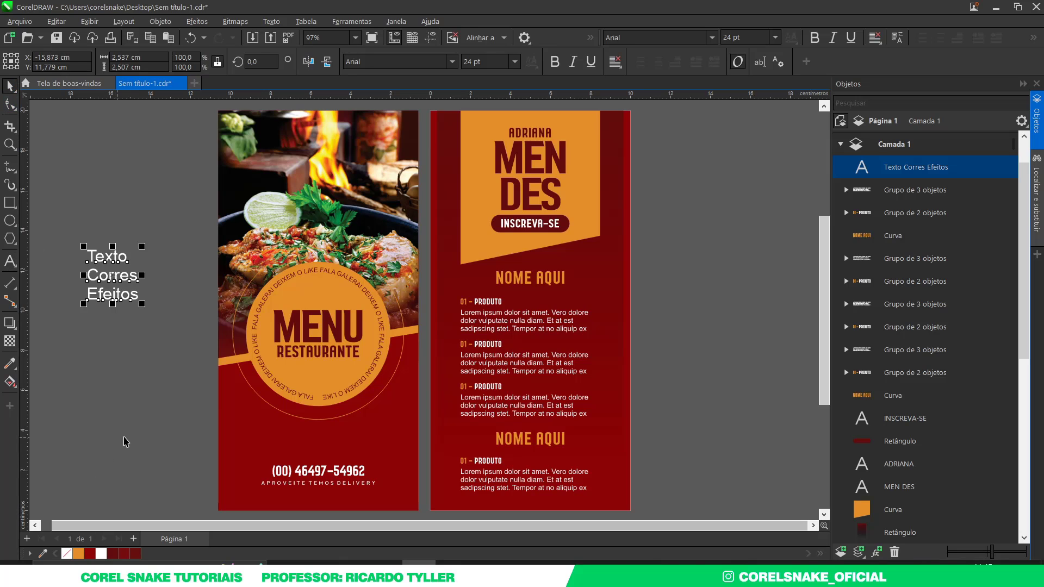
Step: Correct 'Corres' to 'Cores' and convert the note to curves
key("ctrl+q")
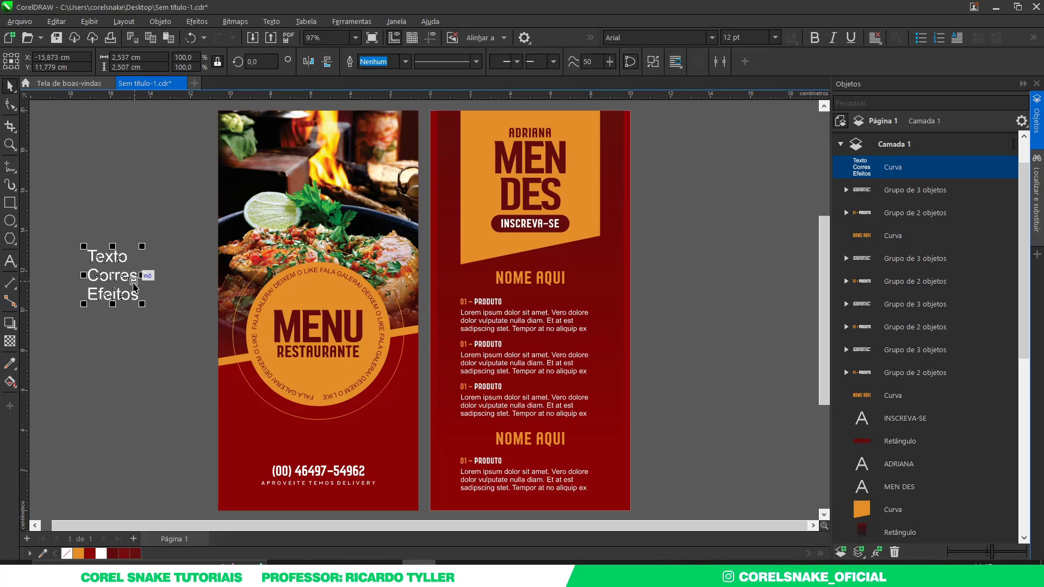
key("ctrl+z")
double_click(131, 280)
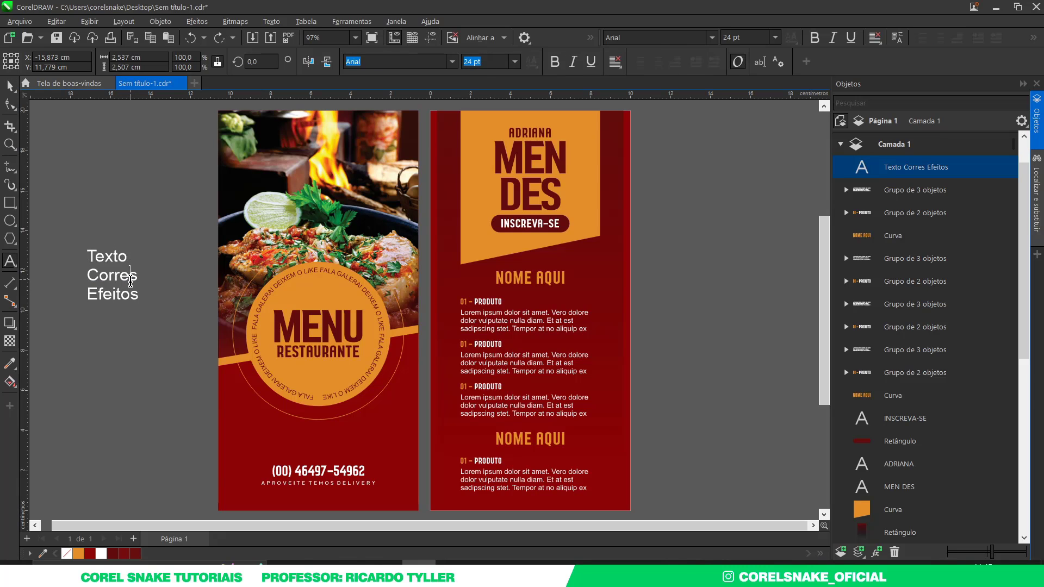
key("BackSpace")
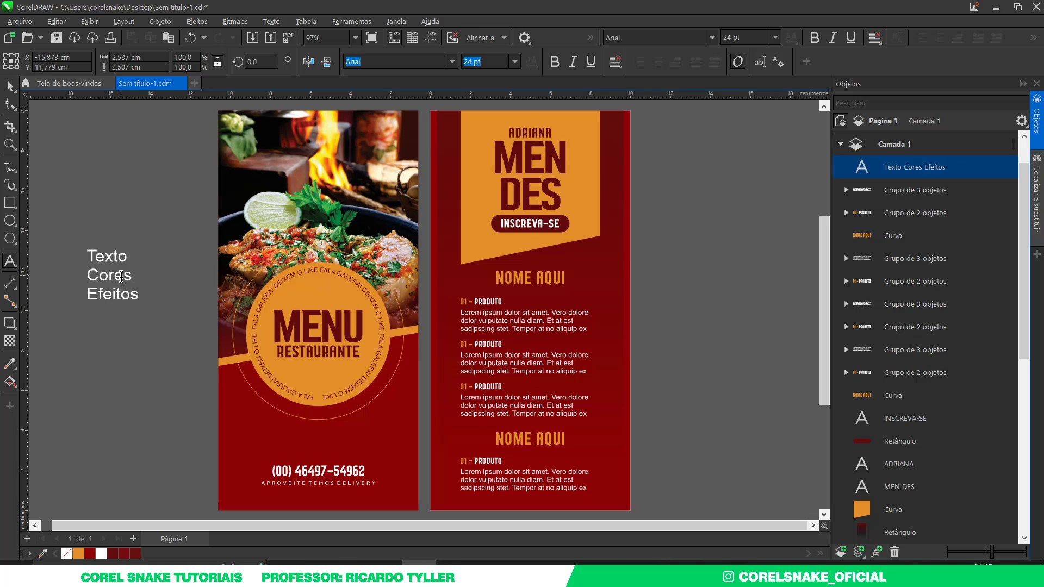
left_click(10, 86)
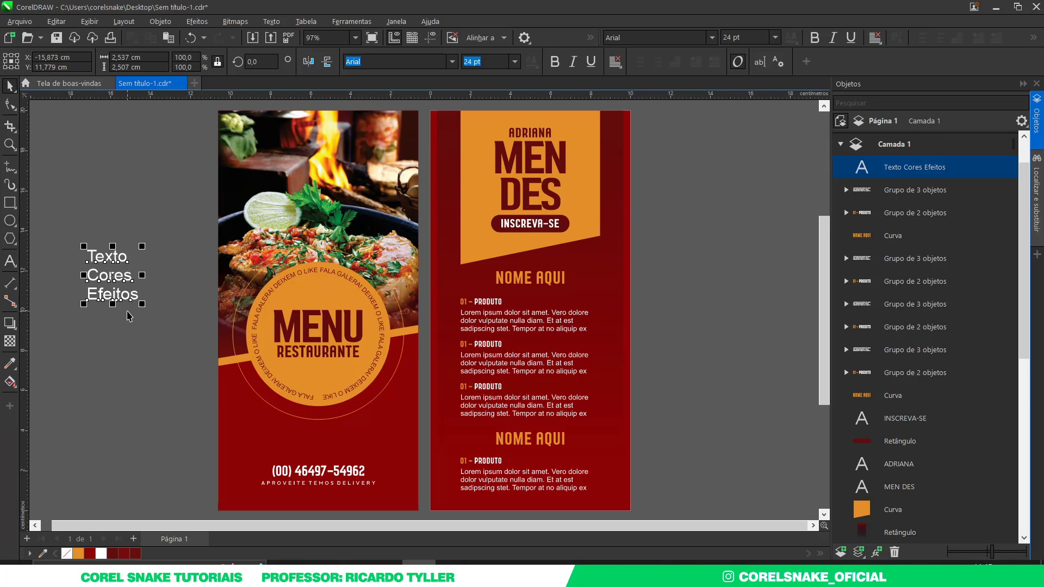
key("ctrl+q")
left_click(150, 196)
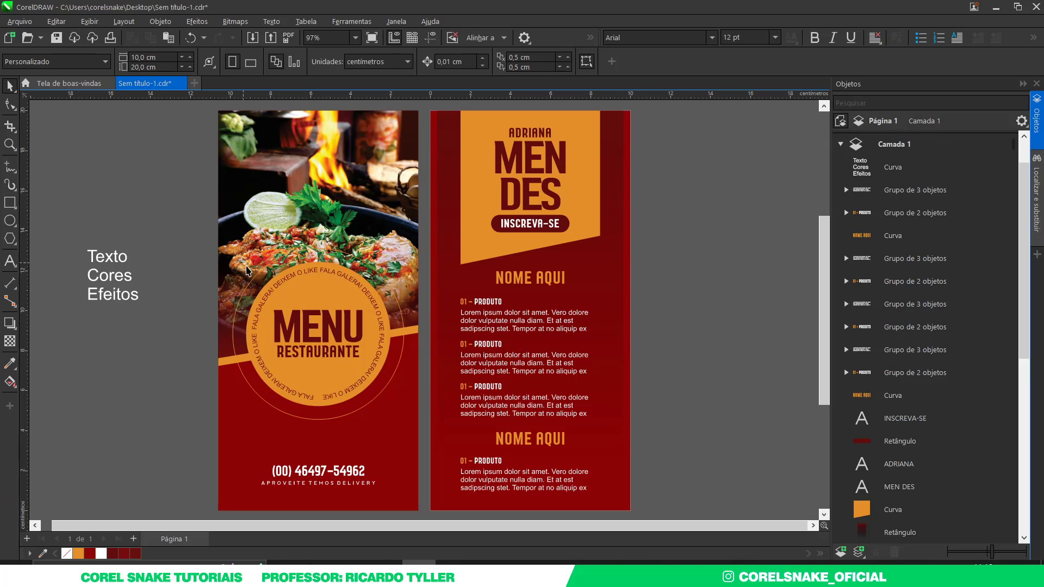
left_click(486, 312)
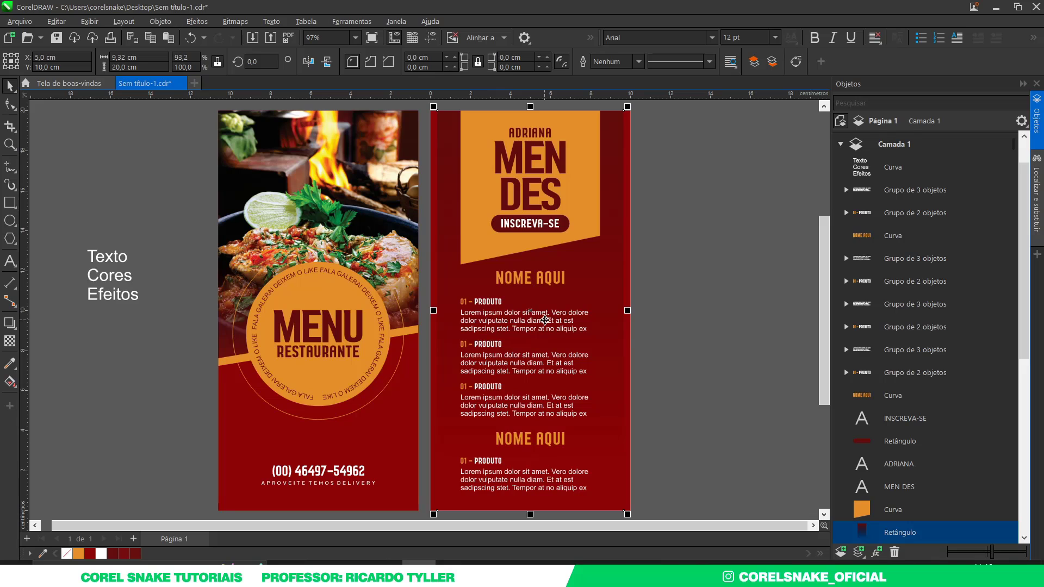
left_click(663, 326)
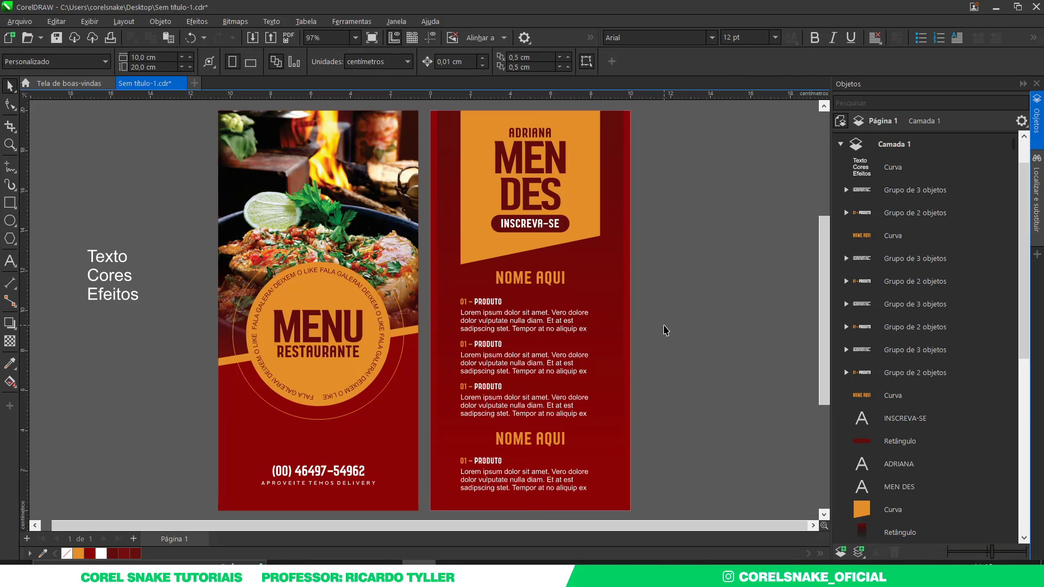
left_click(525, 159)
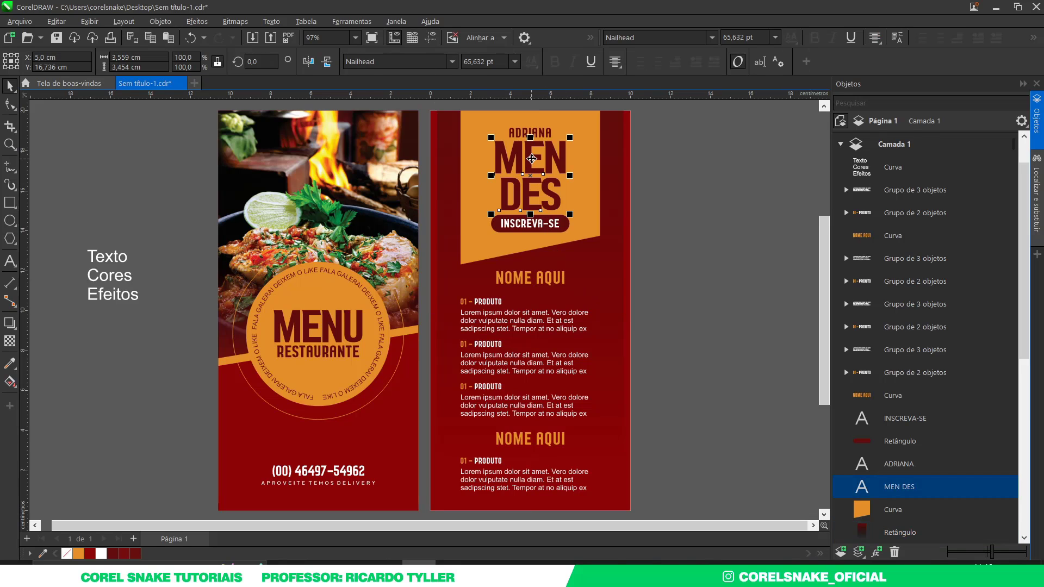
double_click(532, 161)
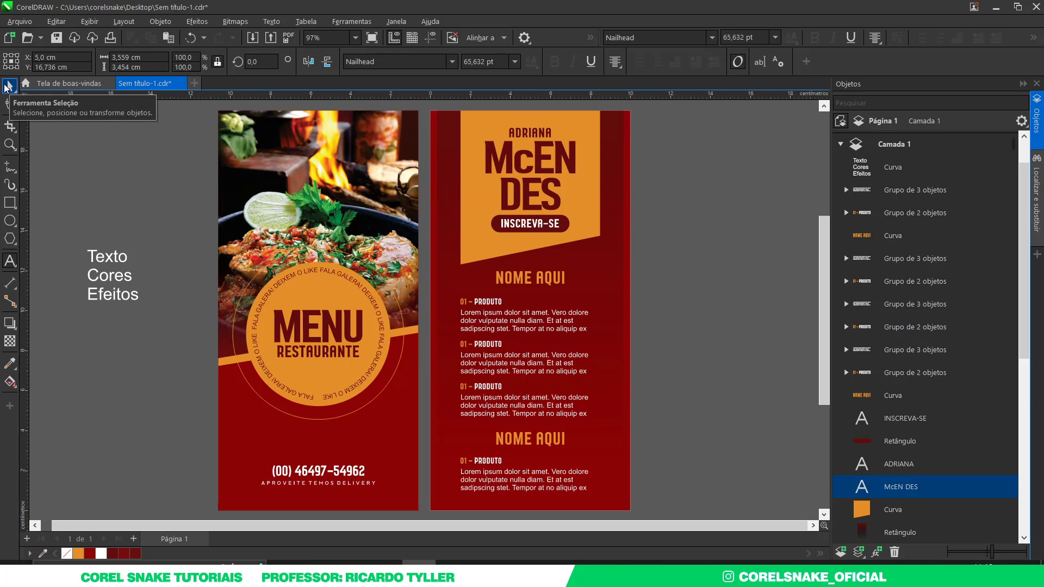
left_click(8, 86)
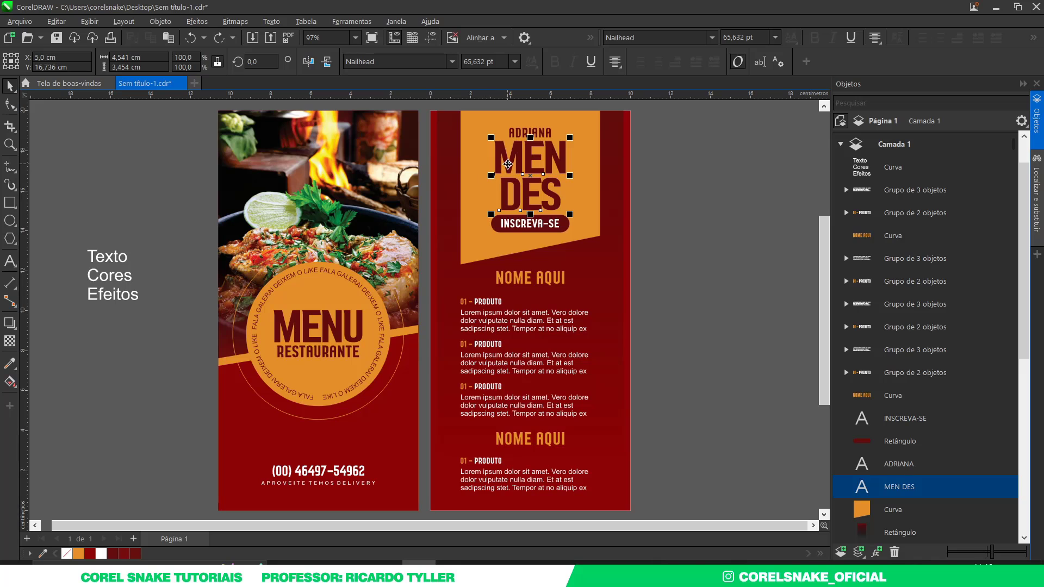
right_click(506, 163)
left_click(541, 173)
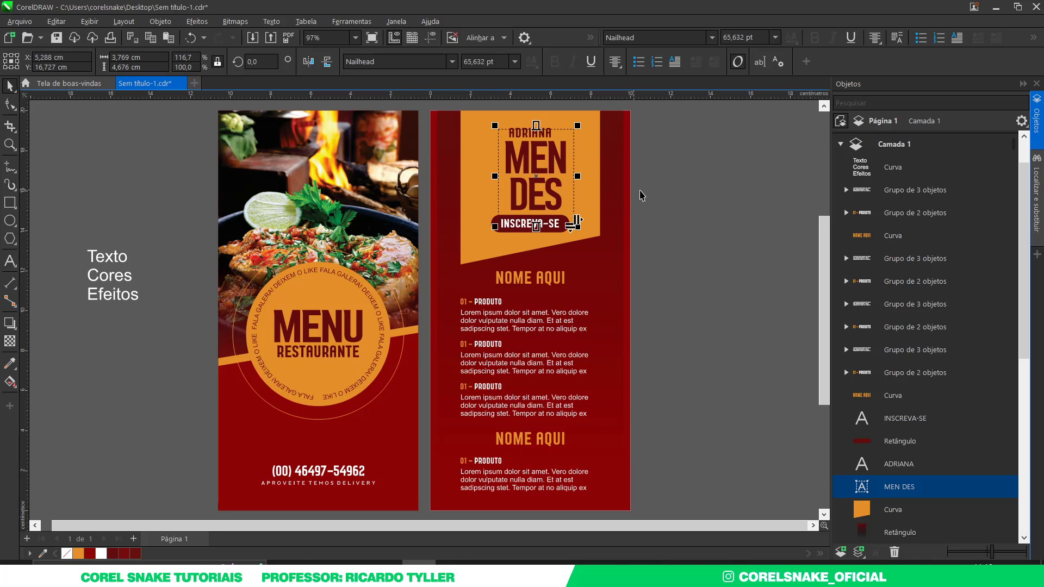
key("ctrl+z")
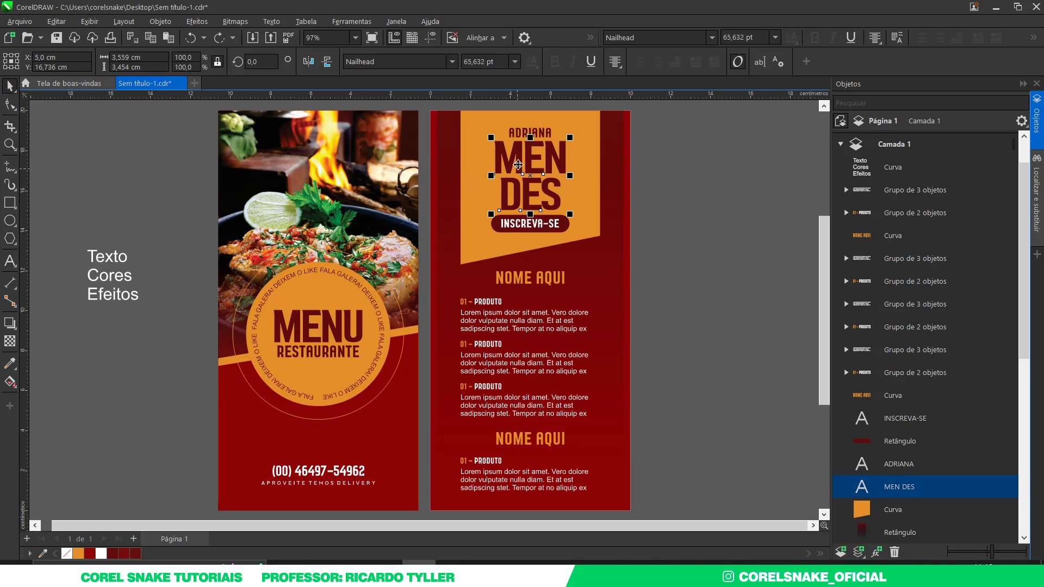
right_click(523, 170)
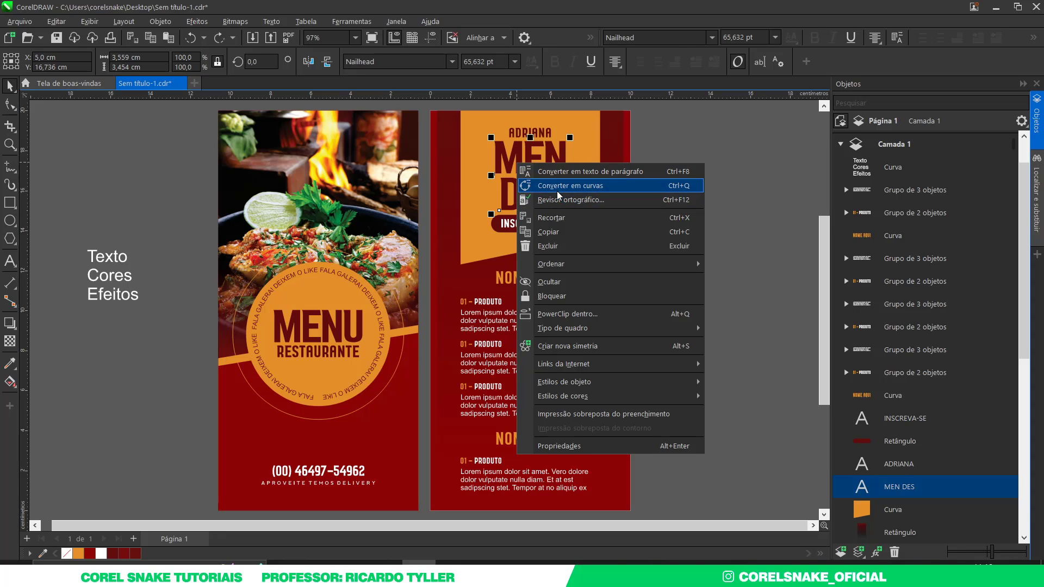
left_click(524, 185)
double_click(524, 186)
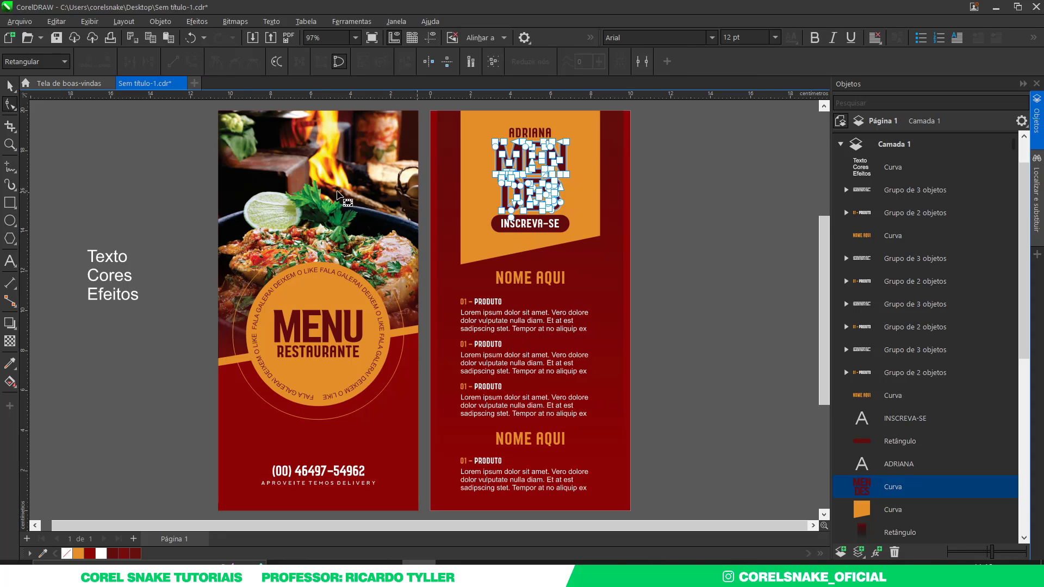
left_click(10, 86)
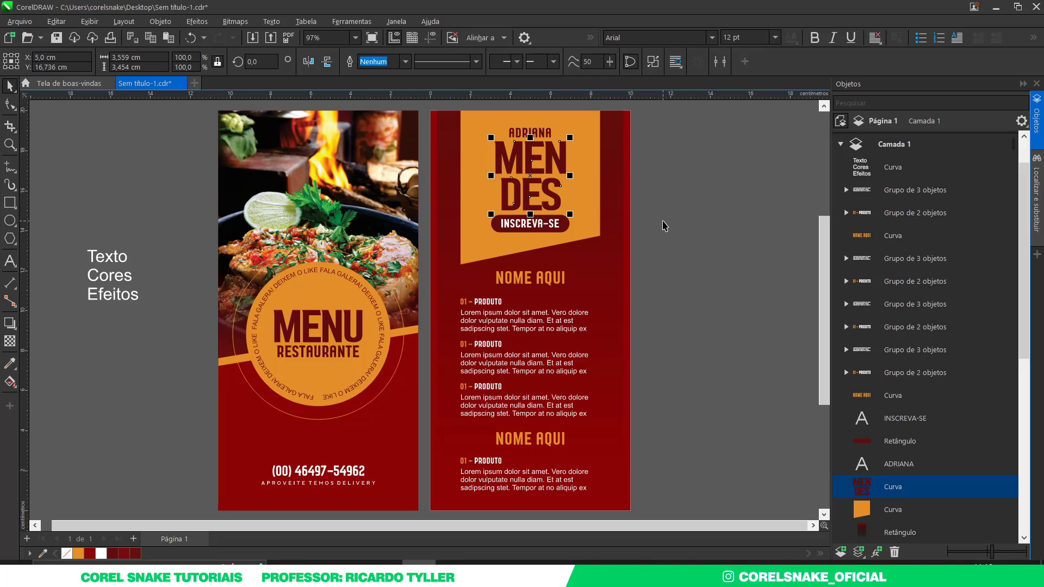
key("ctrl+z")
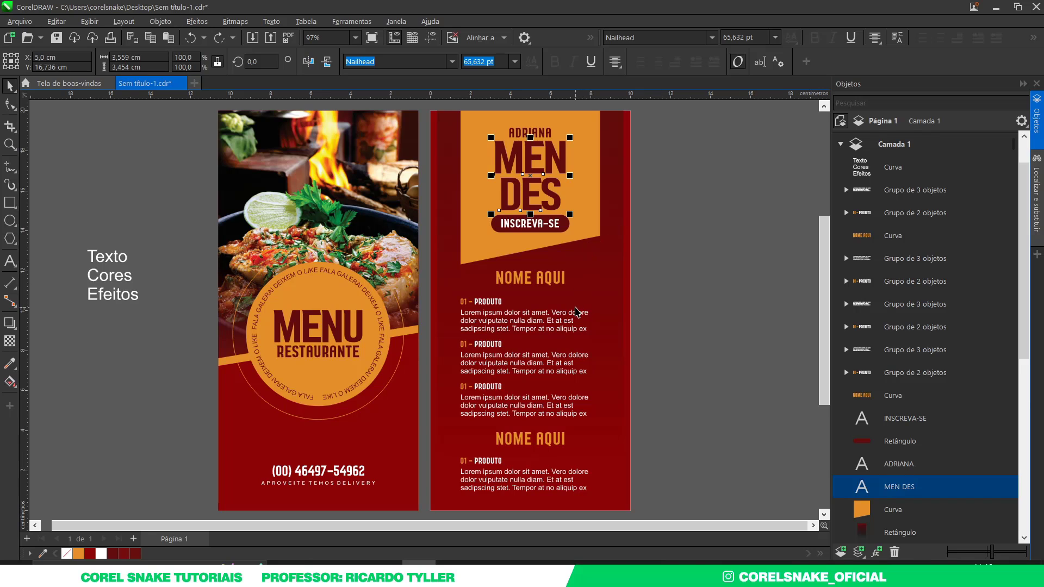
Step: Convert every object on the right menu page, including its text, to curves
scroll(631, 223, "down", 2)
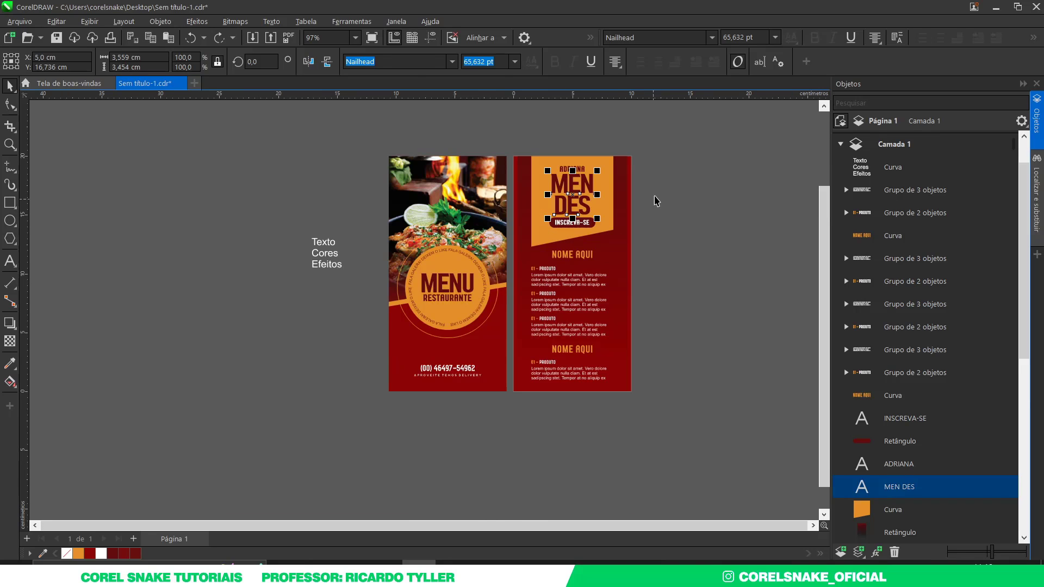
left_click(668, 172)
left_click_drag(668, 171, 530, 409)
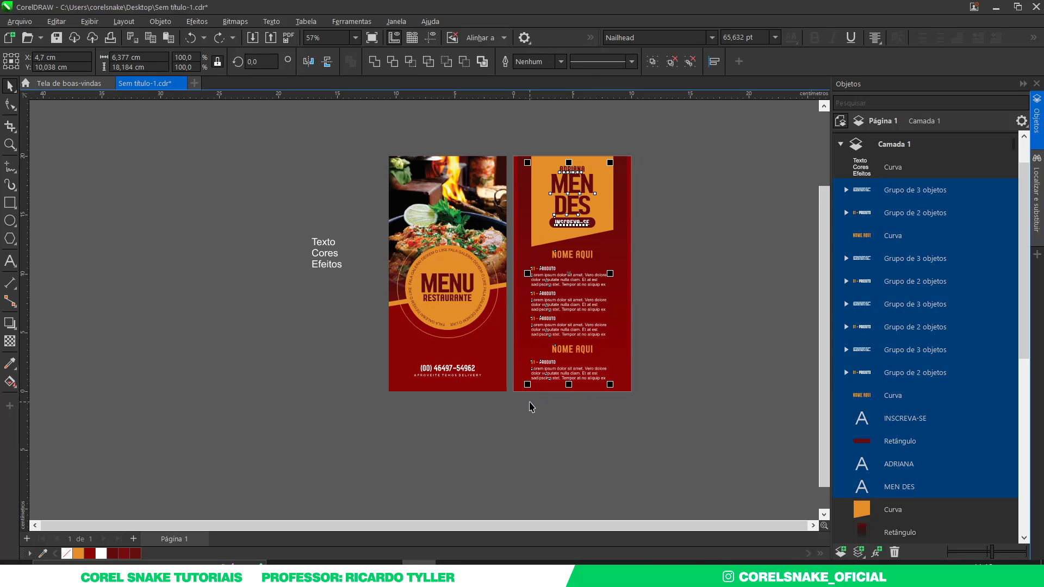
right_click(553, 286)
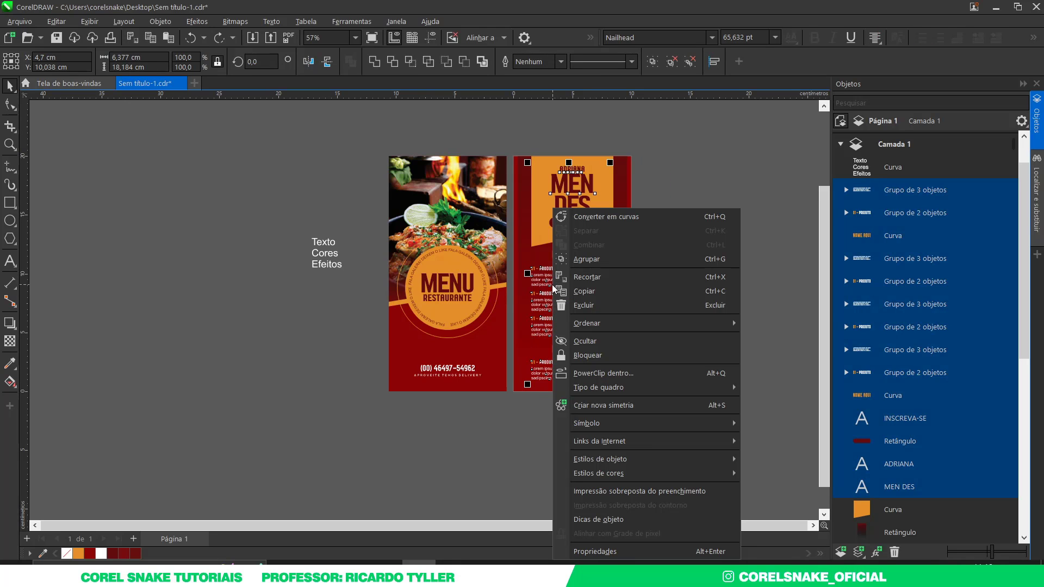
left_click(629, 221)
Step: Check the left page's phone number, delivery line, titles and circular text
left_click(456, 372)
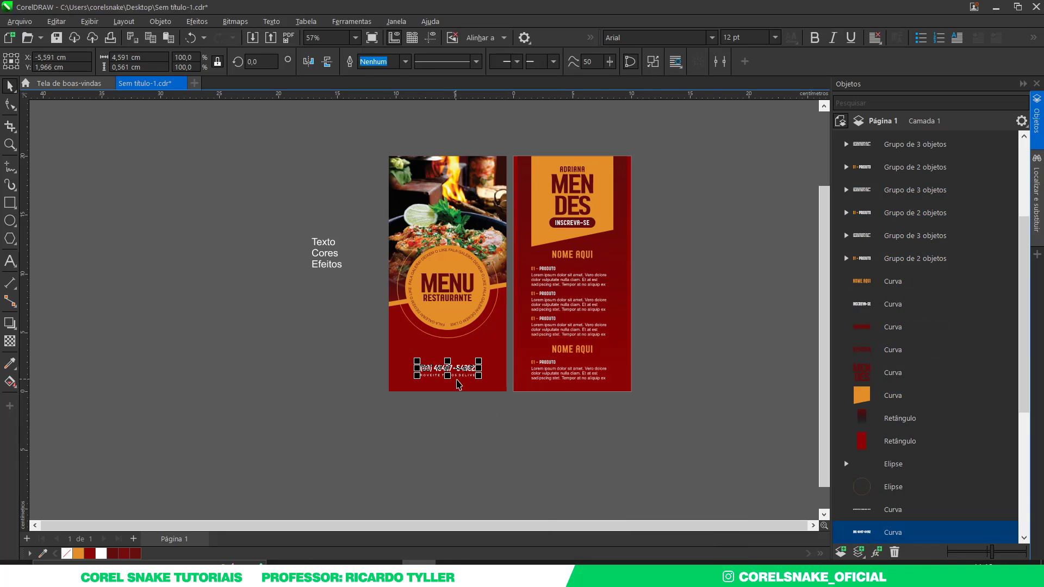
left_click_drag(500, 418, 381, 354)
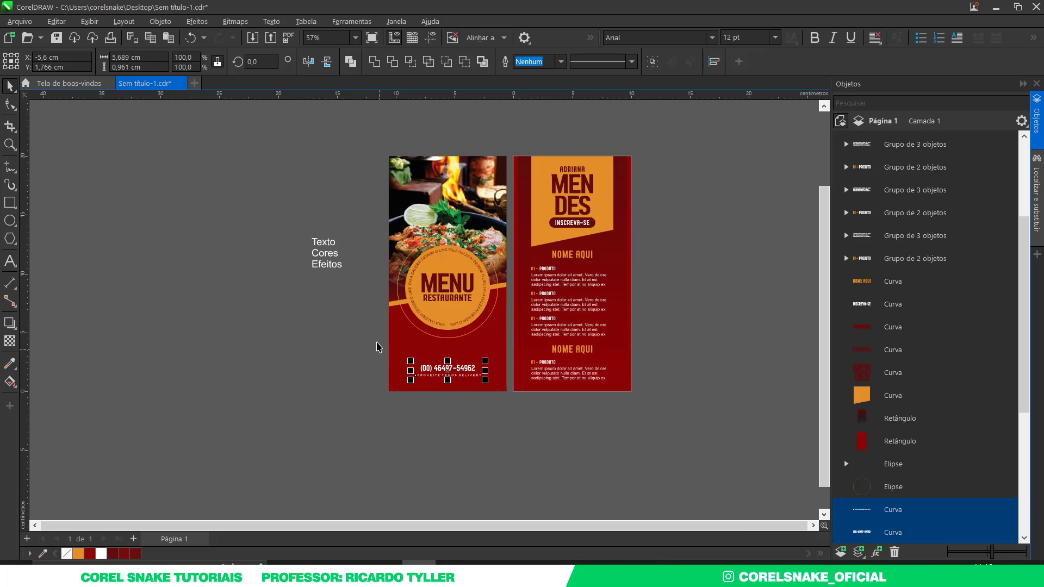
left_click(500, 320)
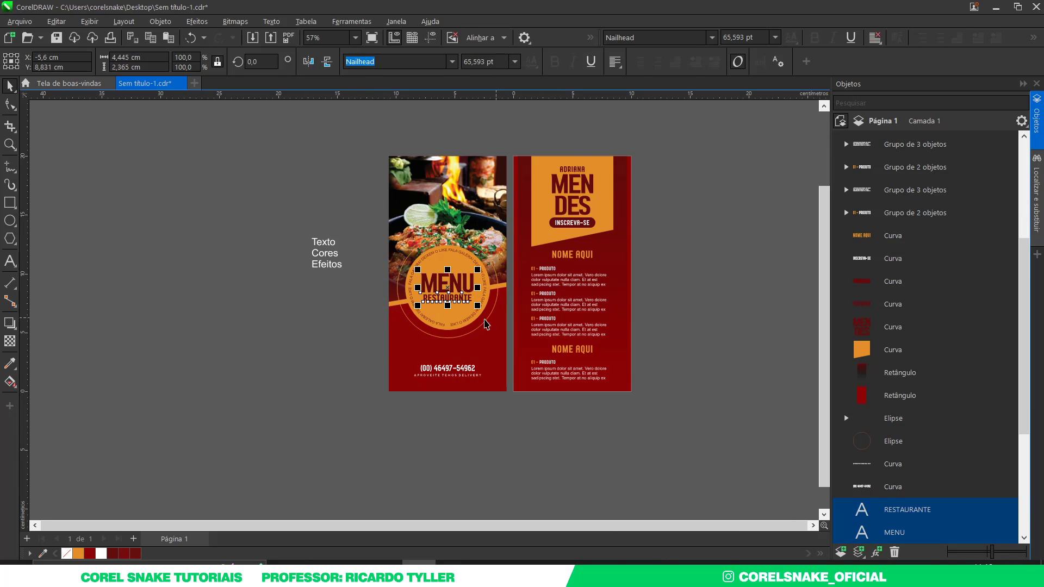
left_click(457, 327)
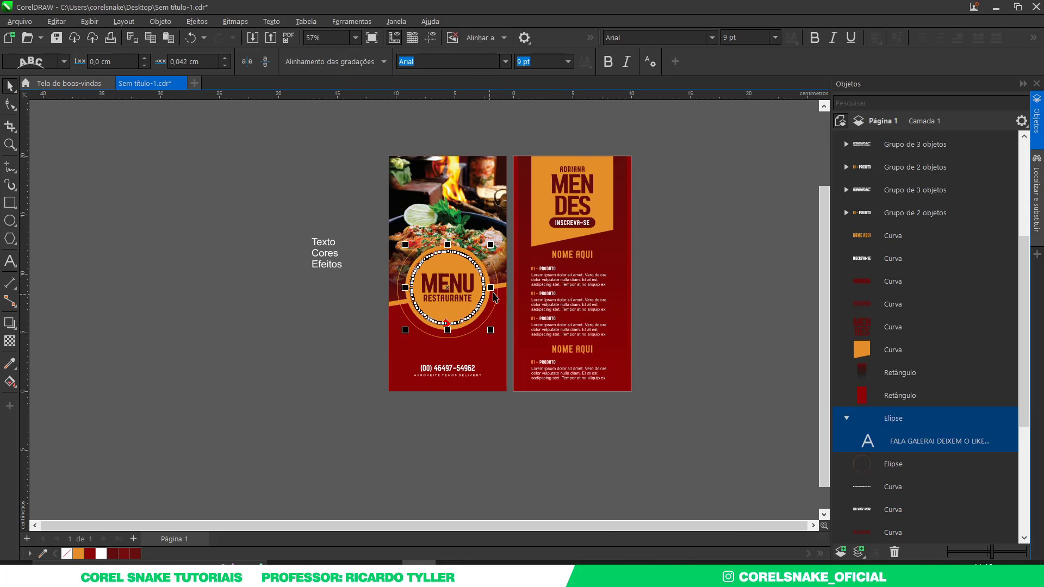
scroll(552, 290, "up", 2)
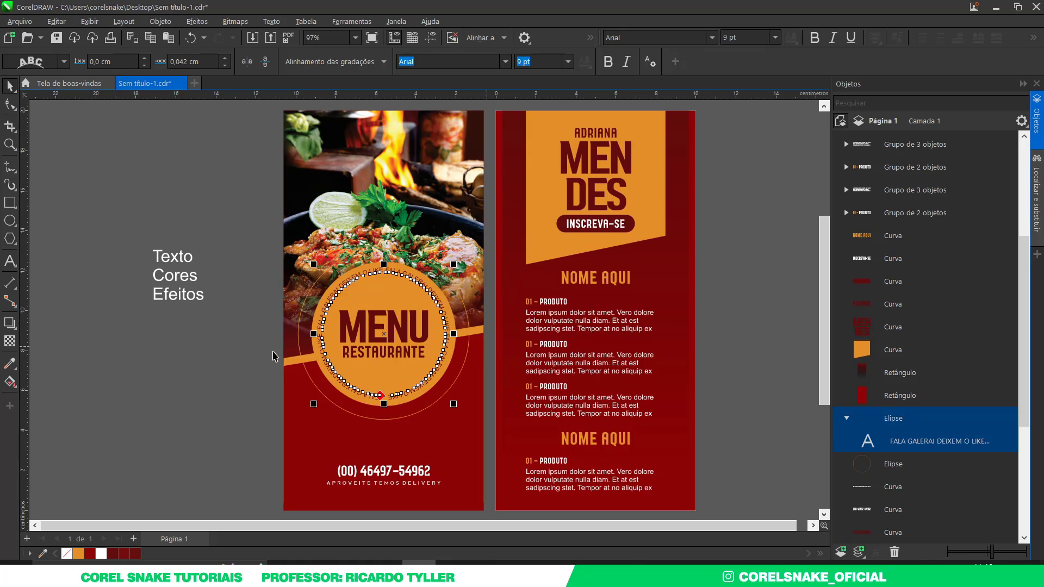
right_click(155, 348)
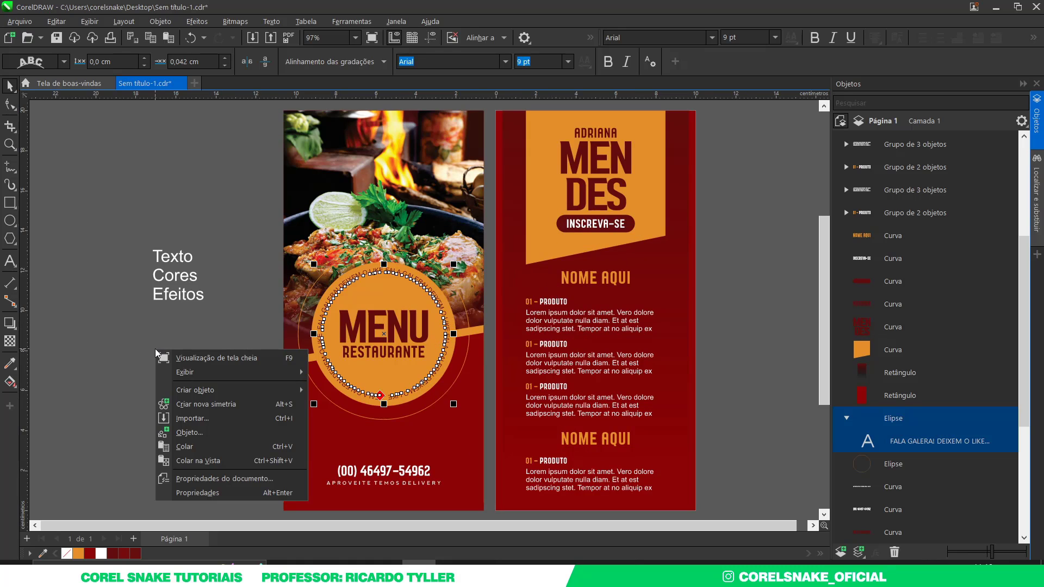
left_click(196, 481)
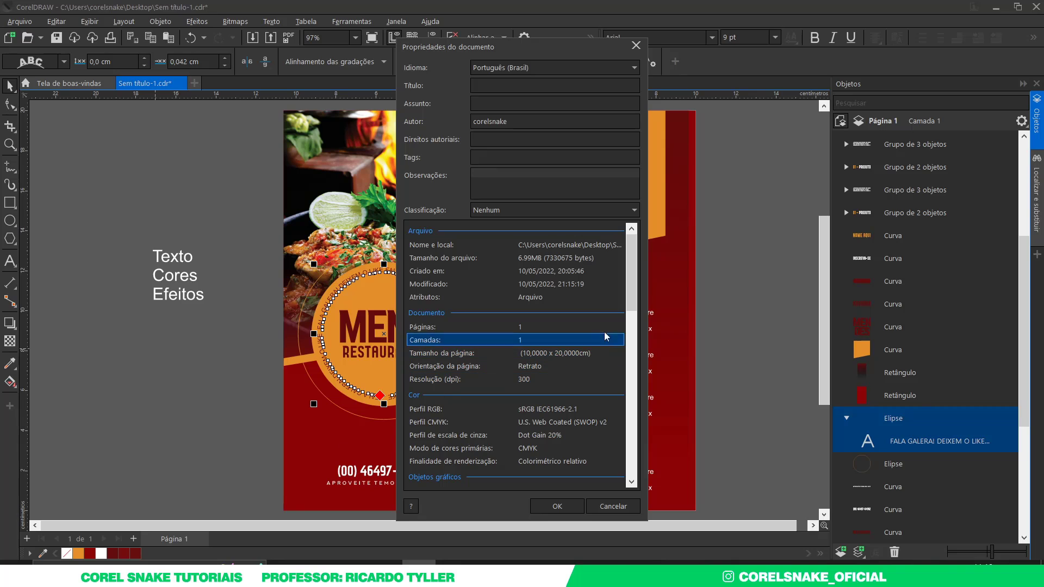
left_click_drag(632, 298, 637, 395)
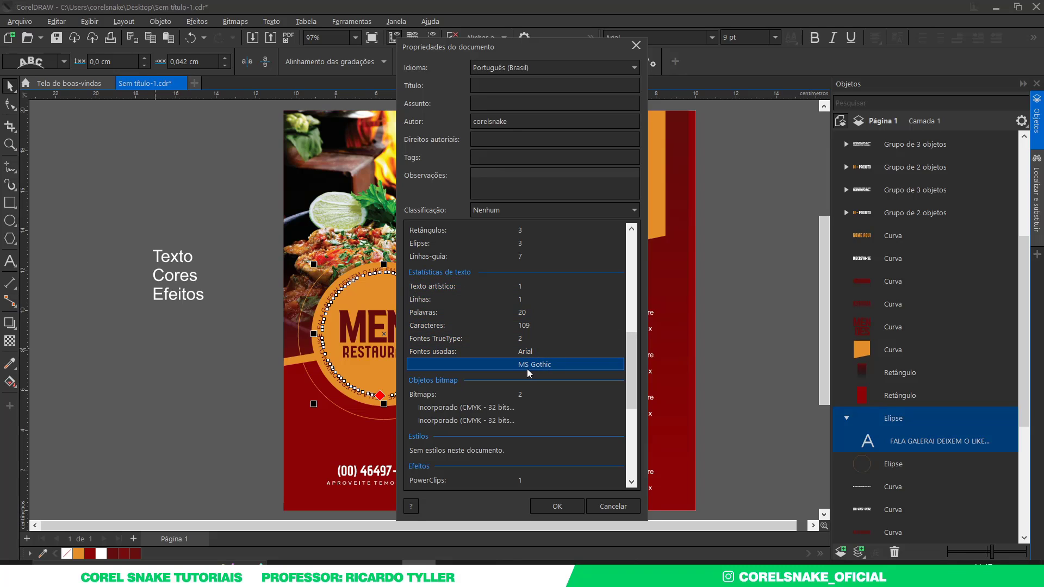
left_click(634, 45)
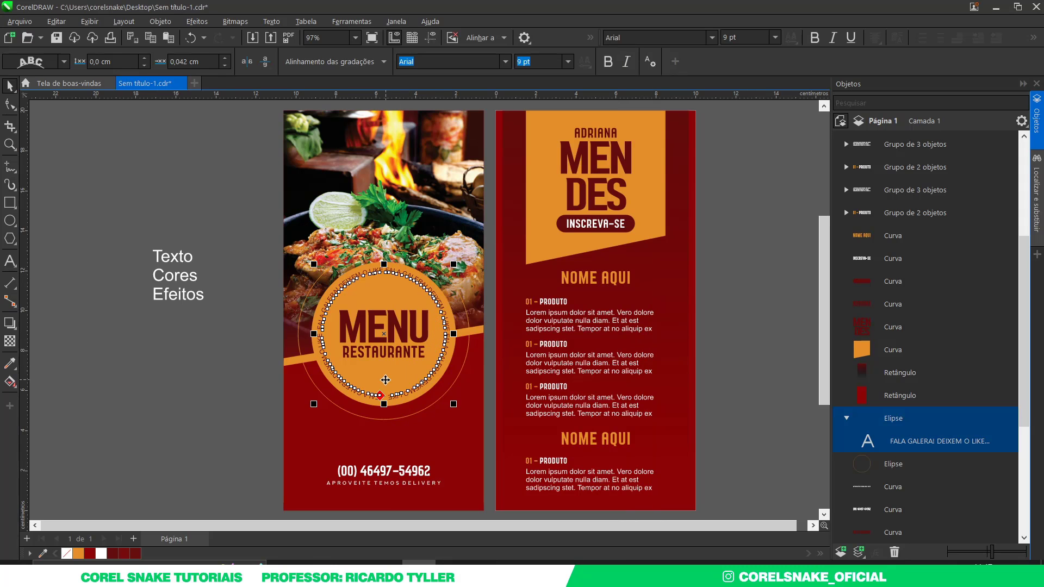
Step: Convert the circular slogan and ellipse to curves; confirm Propriedades do documento shows no text
key("ctrl+q")
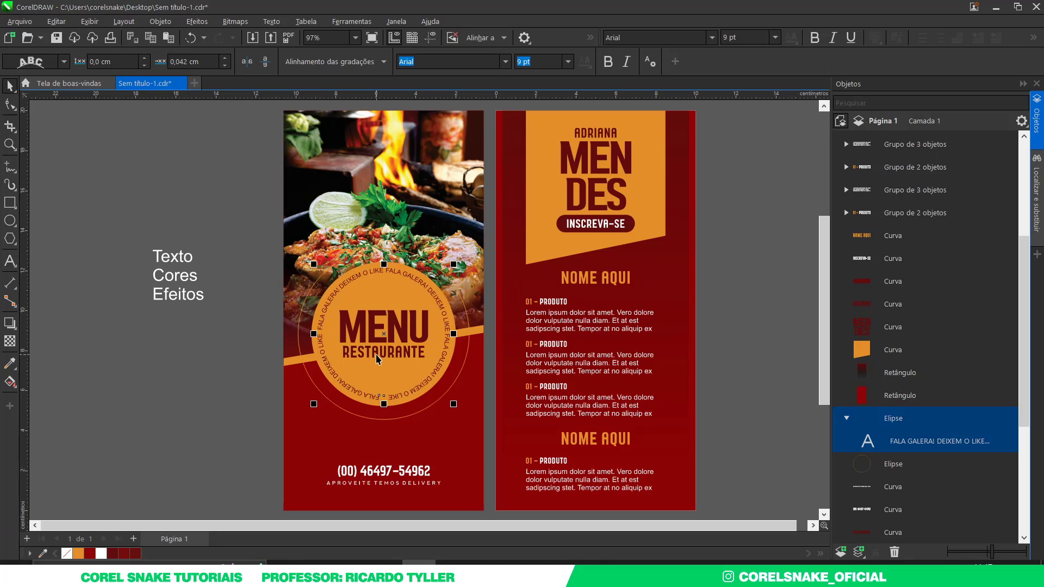
left_click(248, 344)
right_click(247, 344)
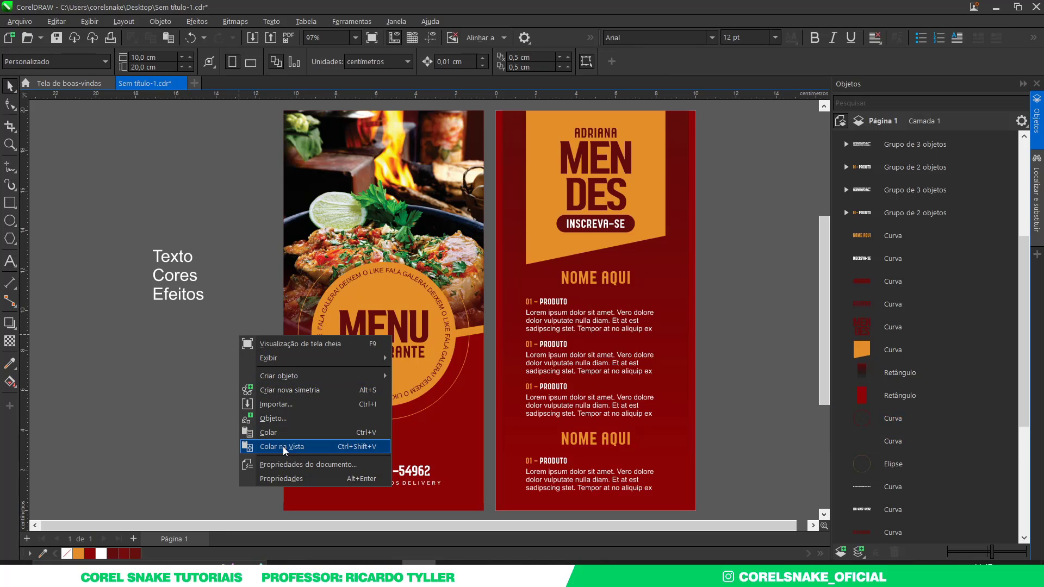
left_click(281, 463)
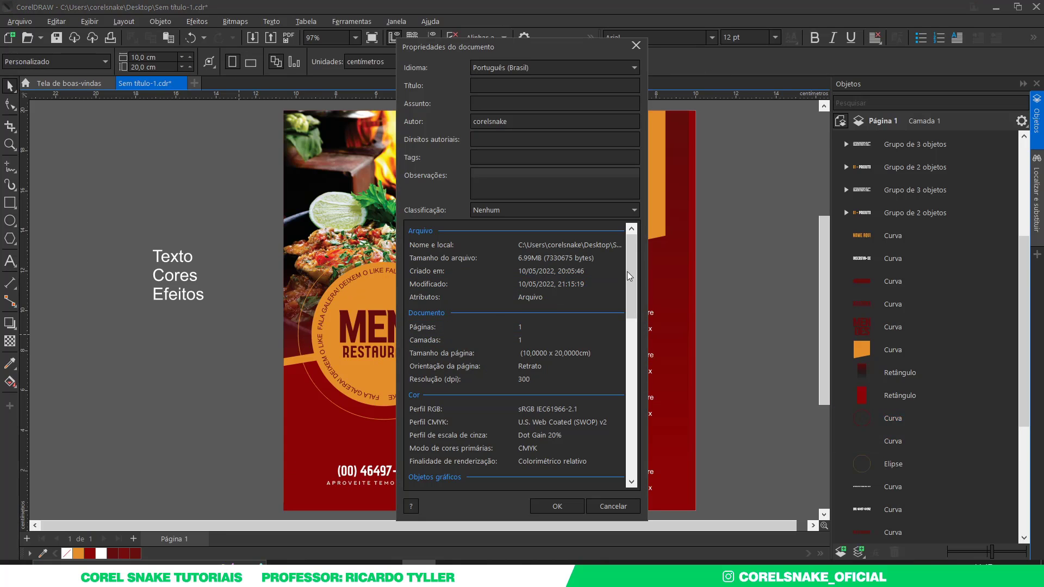
left_click_drag(631, 272, 640, 344)
left_click(418, 392)
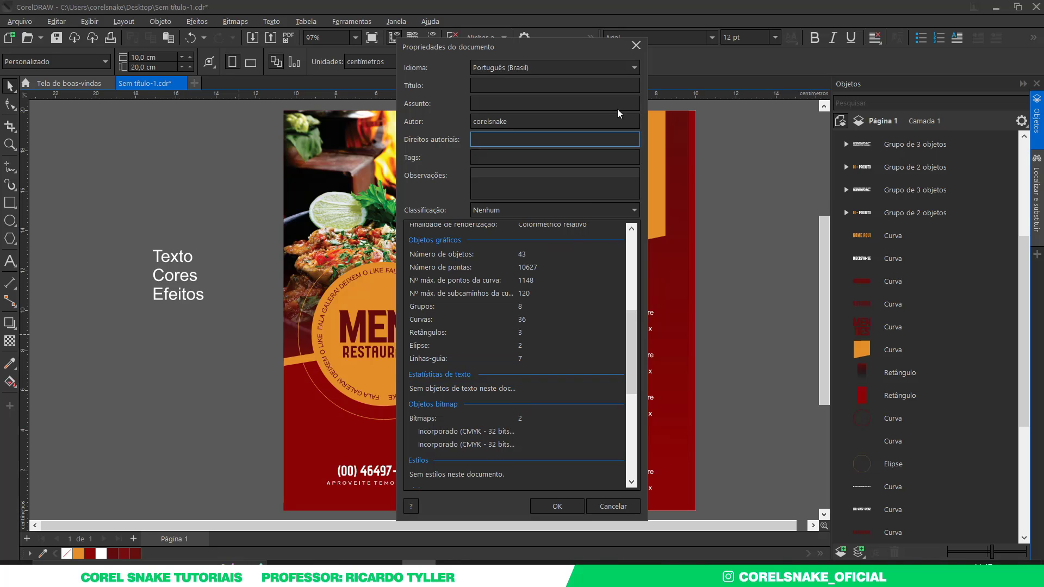
left_click(637, 45)
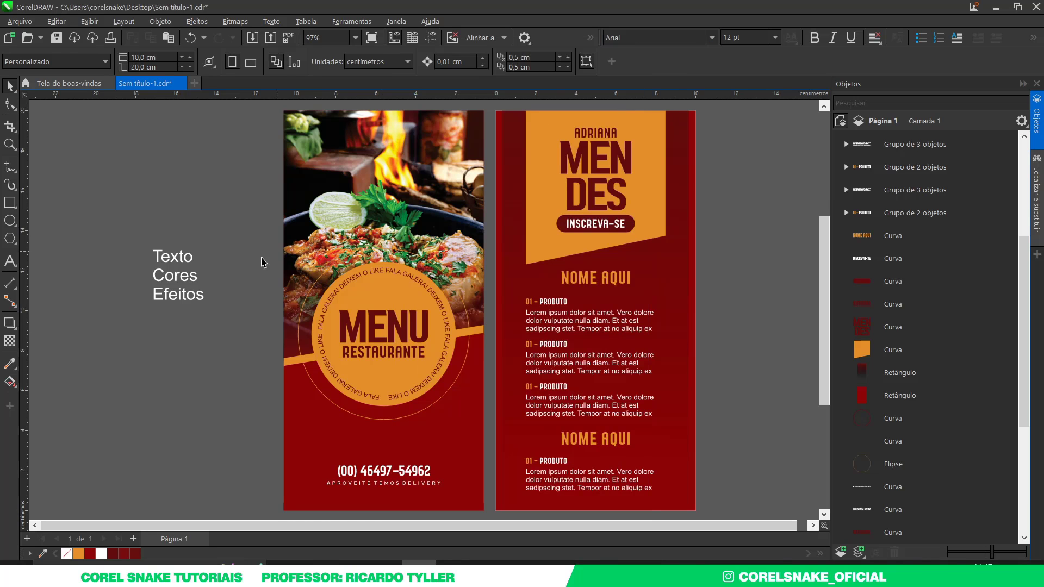
left_click(181, 262)
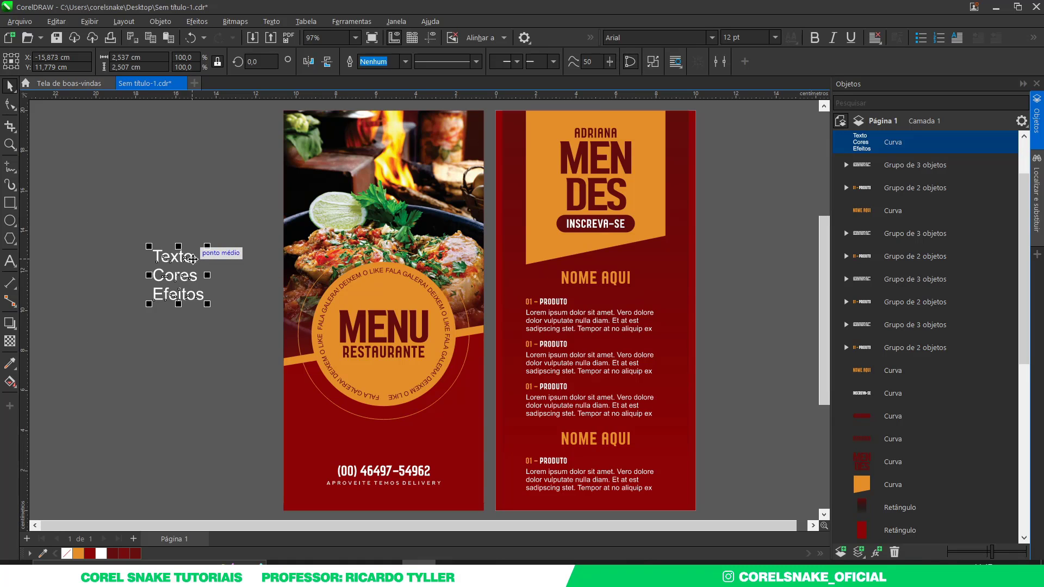
left_click(200, 227)
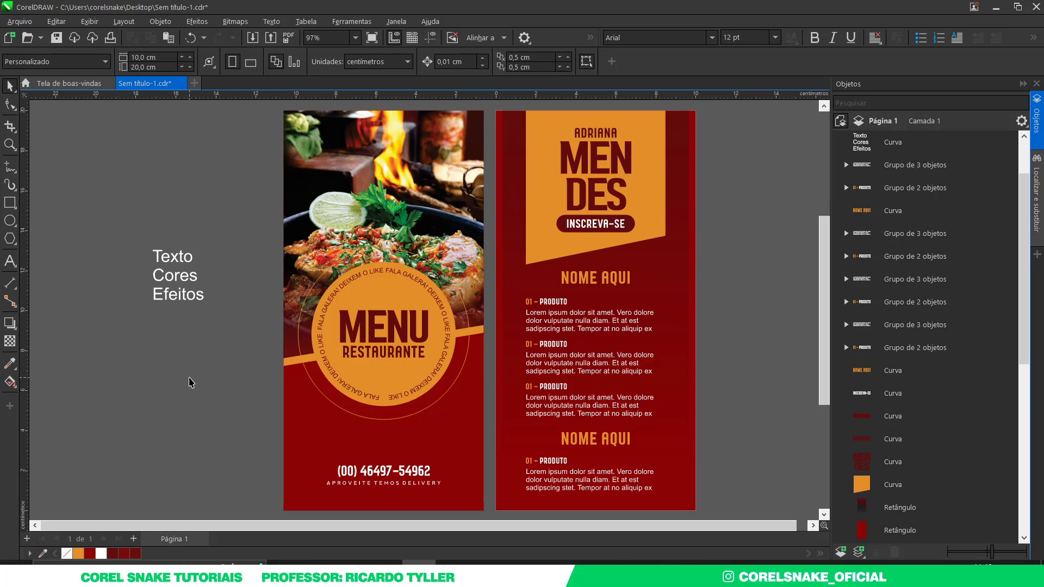
right_click(251, 261)
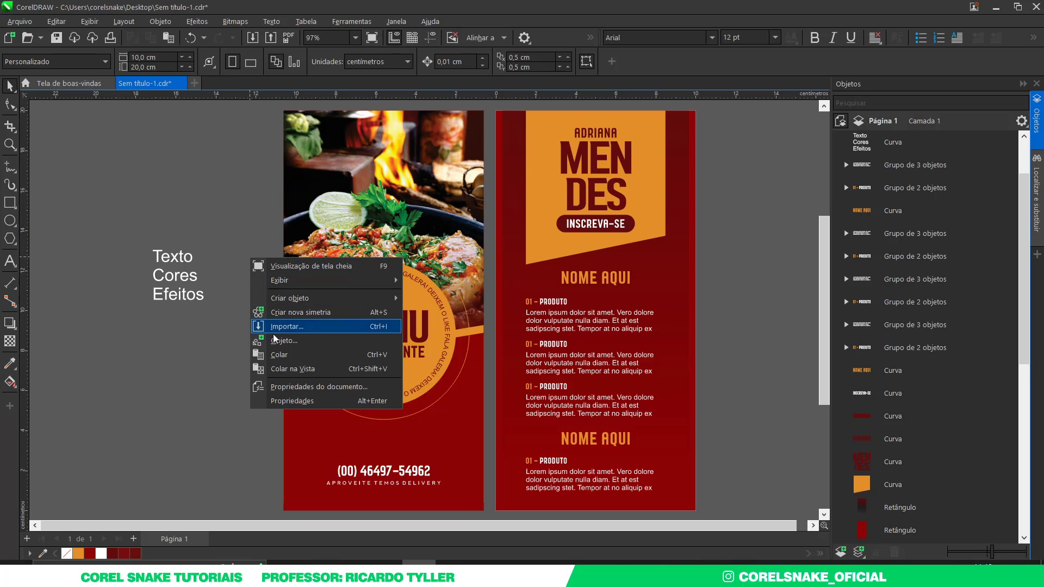
left_click(308, 387)
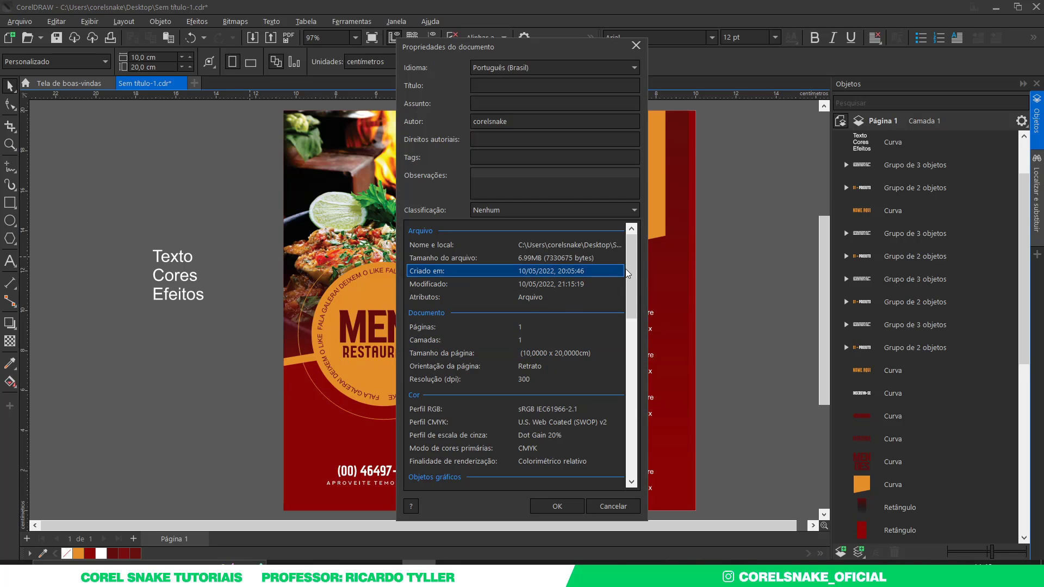
left_click_drag(630, 266, 629, 287)
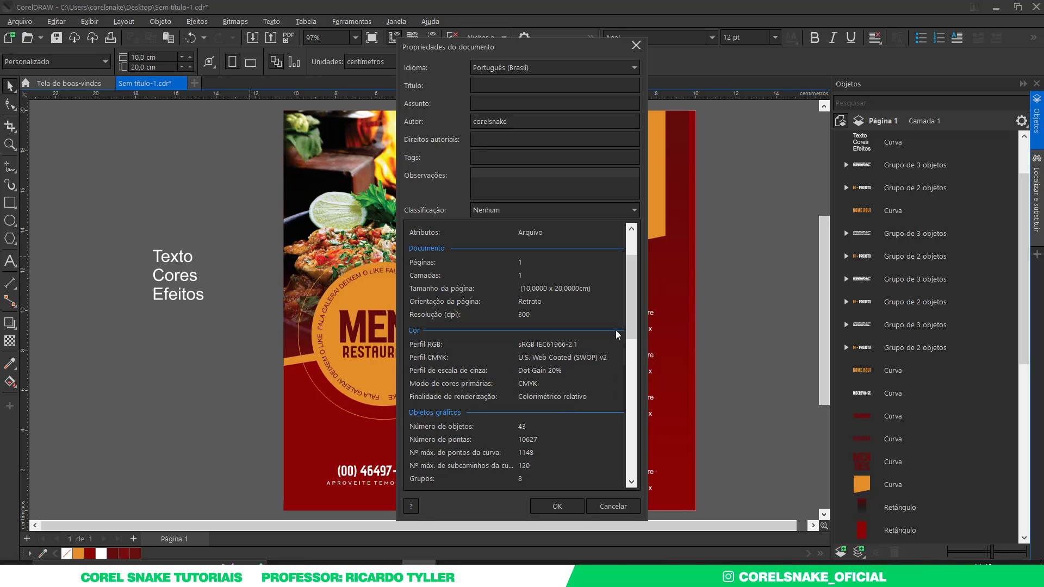
left_click_drag(630, 312, 631, 396)
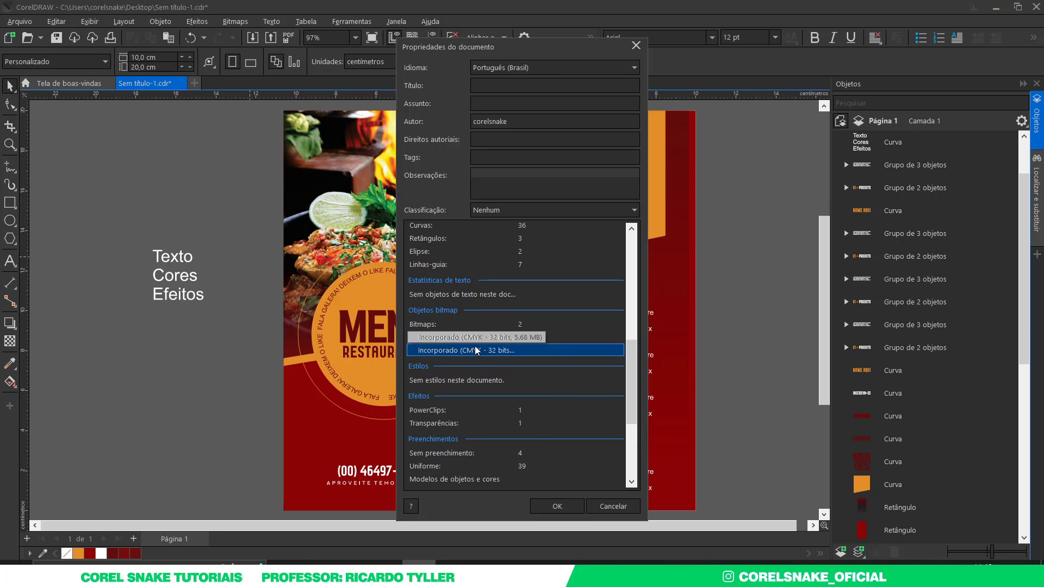
left_click_drag(633, 353, 630, 412)
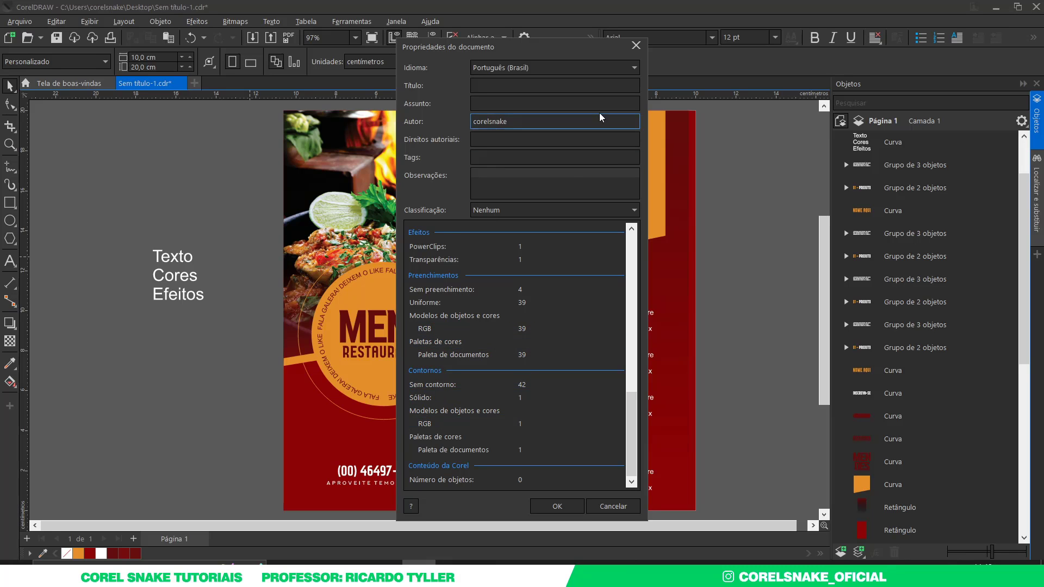
left_click(636, 46)
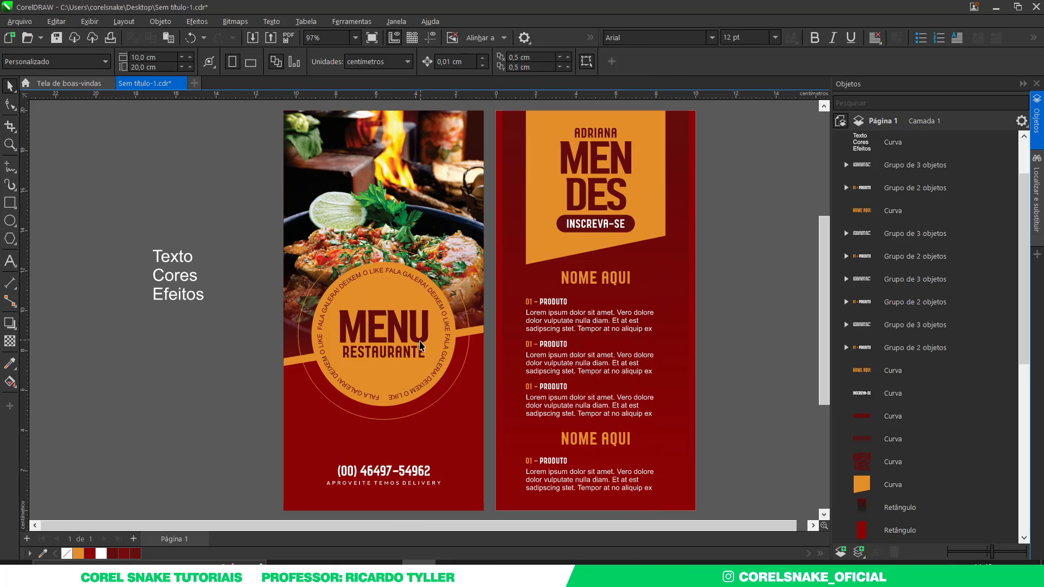
Step: Inspect the red curve's RGB fill, then bring back the RGB-to-CMYK find-and-replace panel
left_click(296, 410)
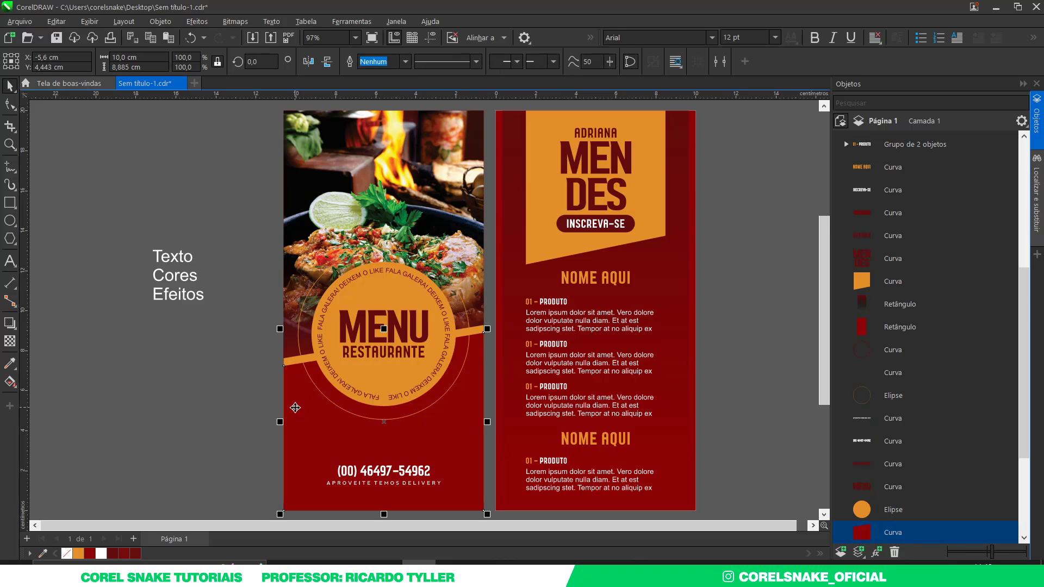
key("shift+F11")
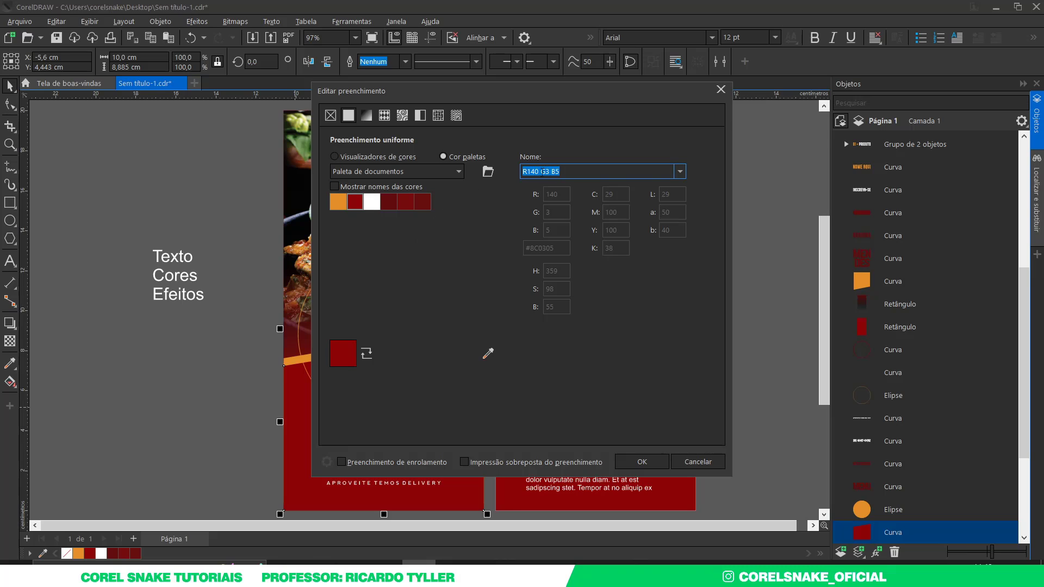
left_click(572, 173)
left_click(391, 155)
left_click(576, 171)
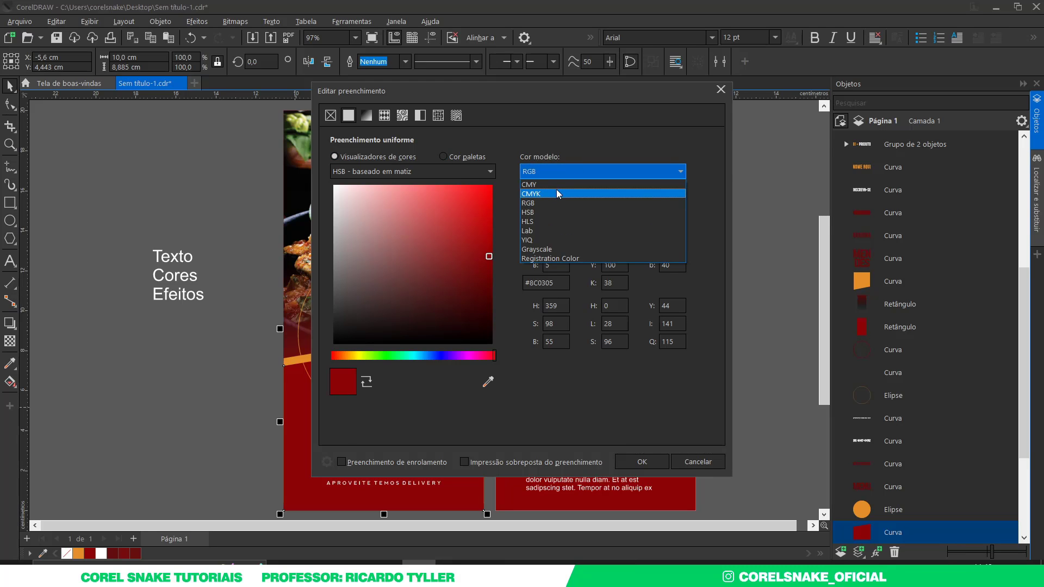
left_click(721, 90)
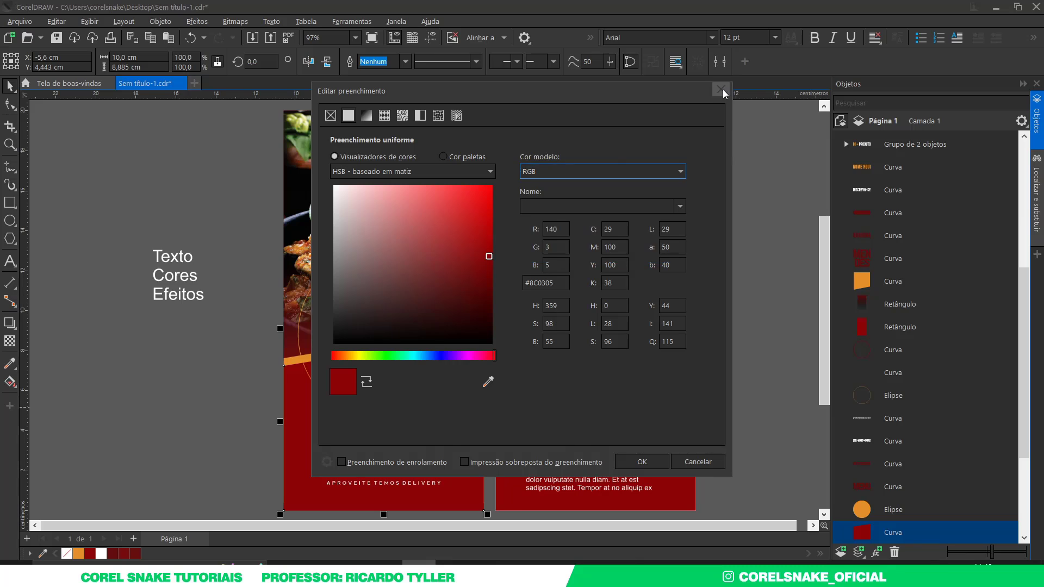
left_click(272, 325)
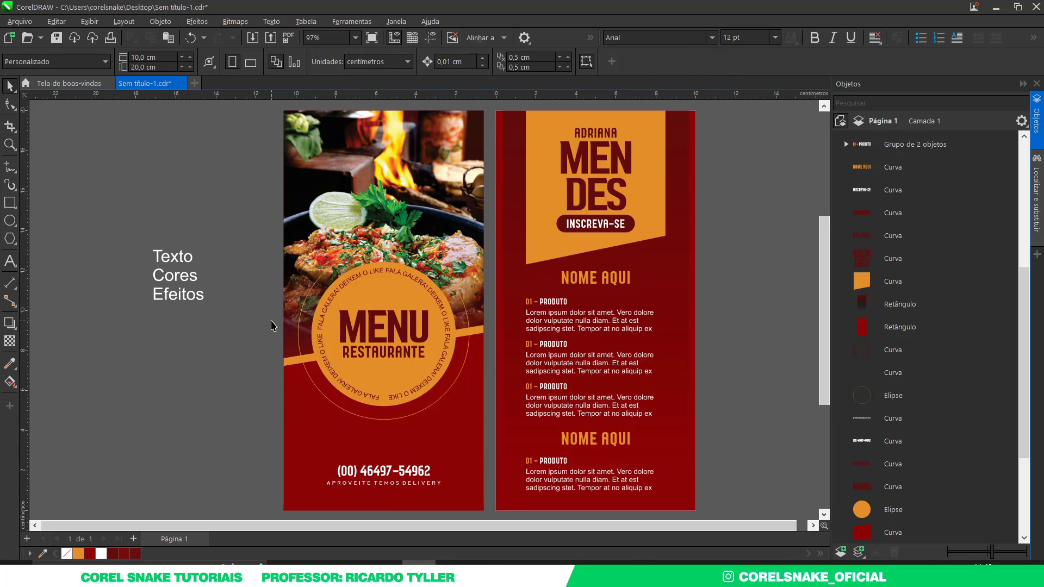
mouse_move(930, 213)
left_click(1035, 188)
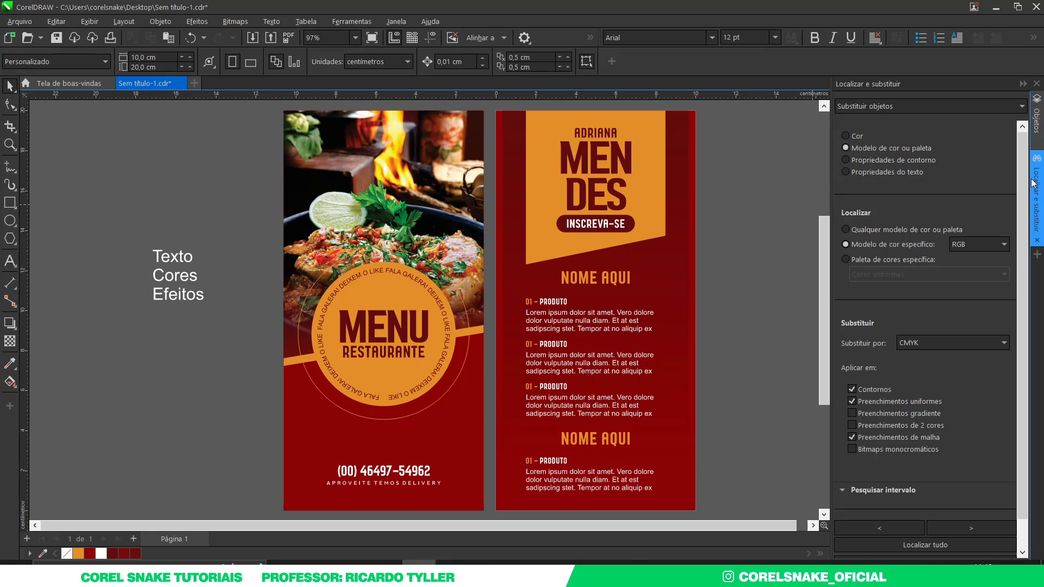
left_click(65, 24)
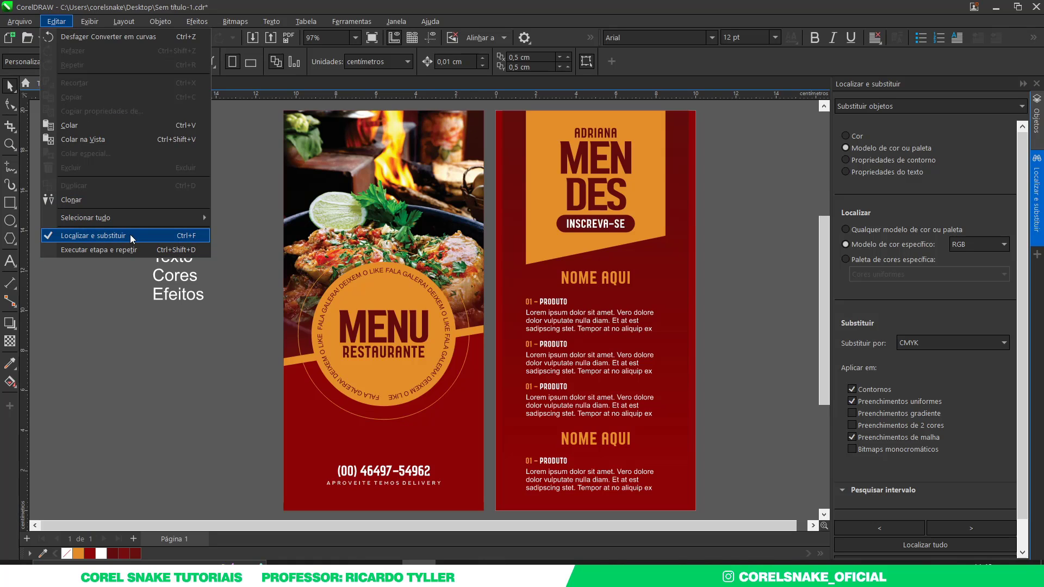
left_click(1038, 204)
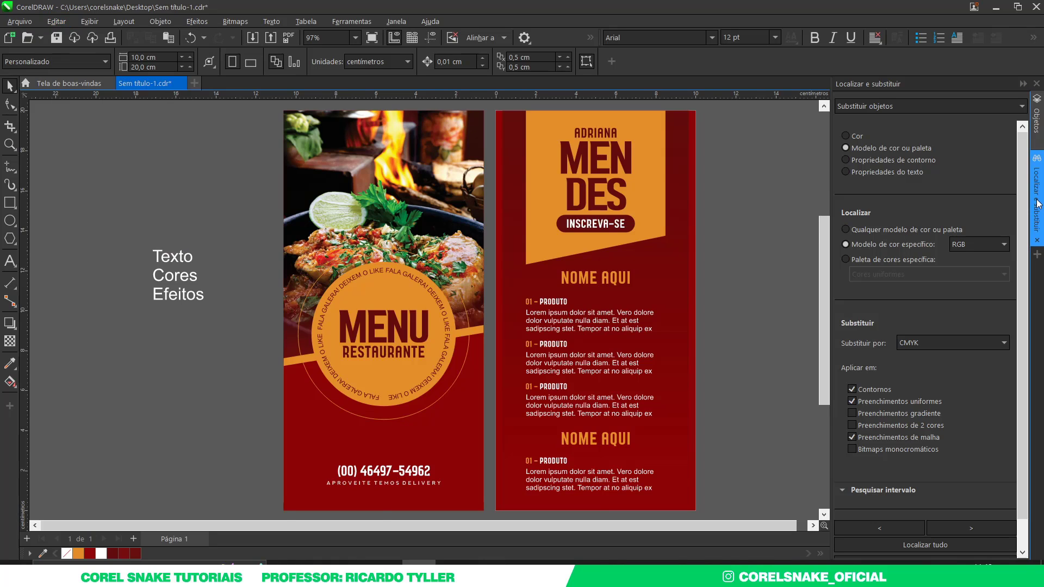
left_click(1038, 204)
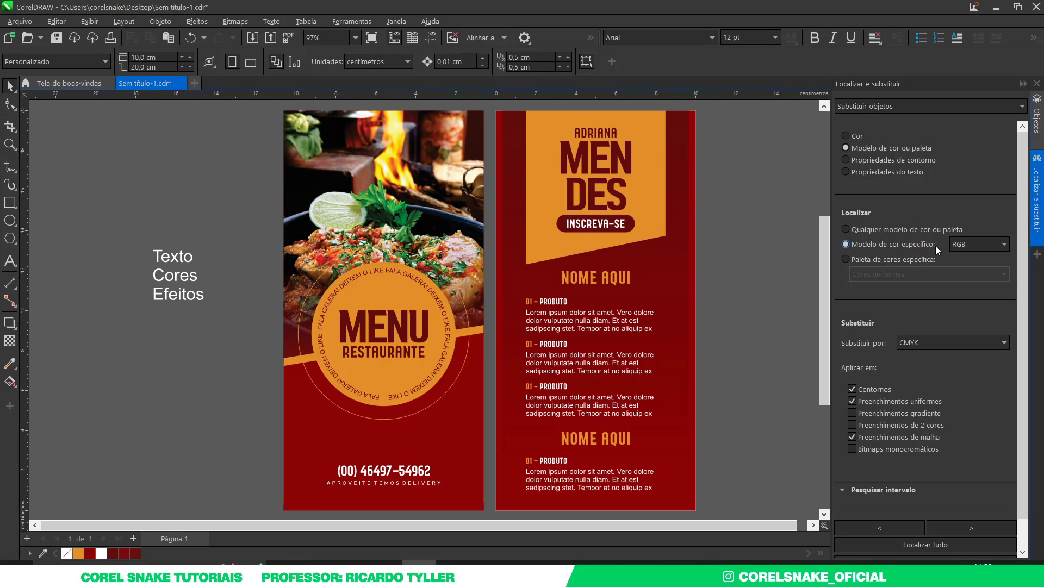
left_click(964, 246)
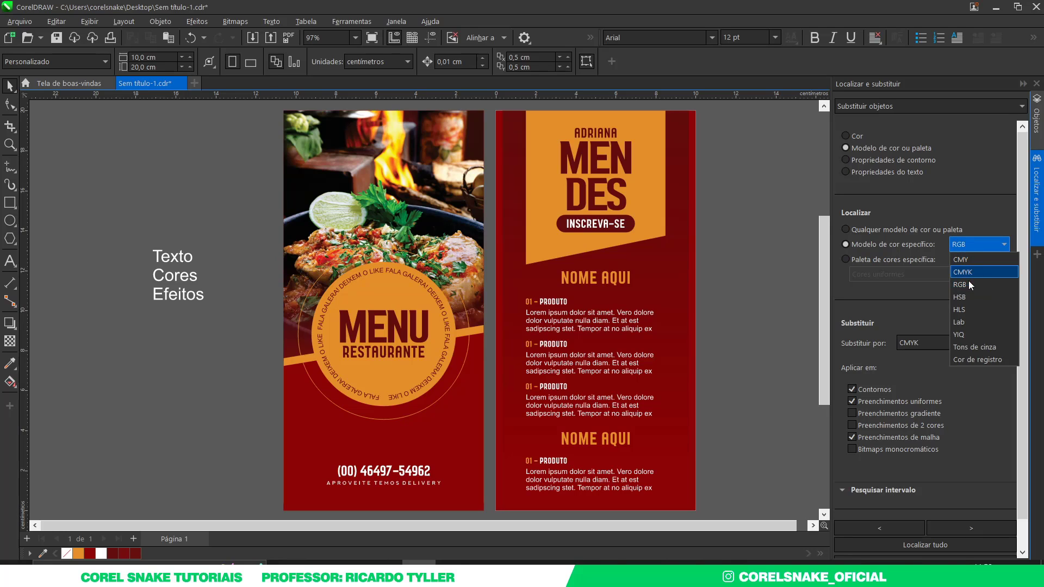
left_click(973, 246)
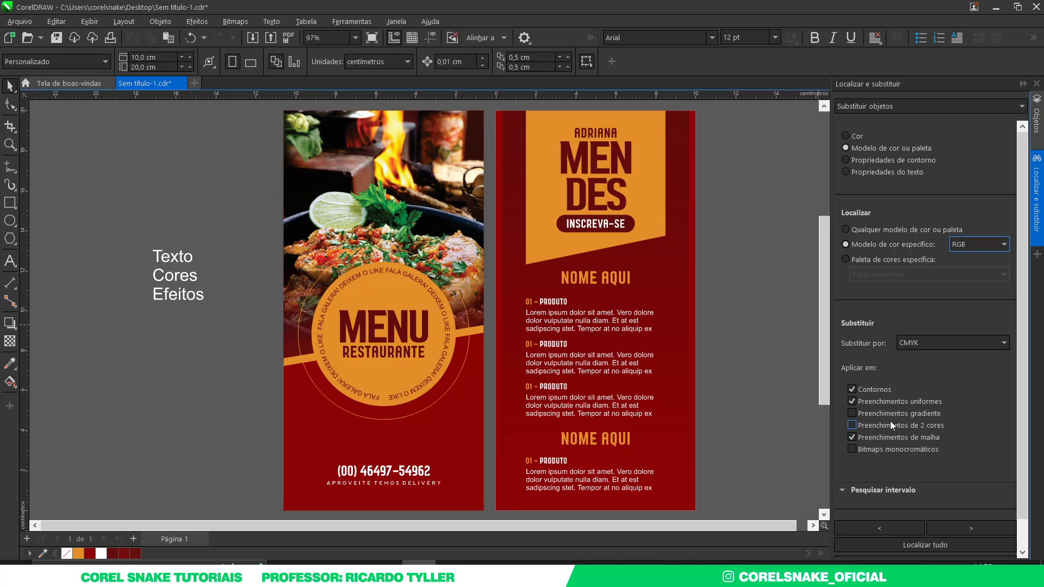
left_click_drag(1019, 481, 1022, 518)
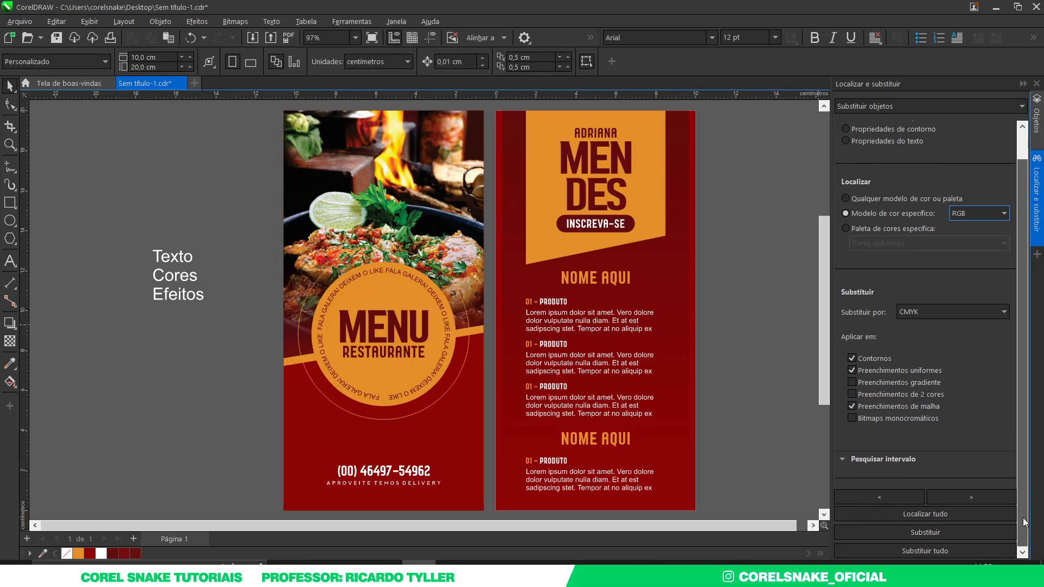
left_click(952, 513)
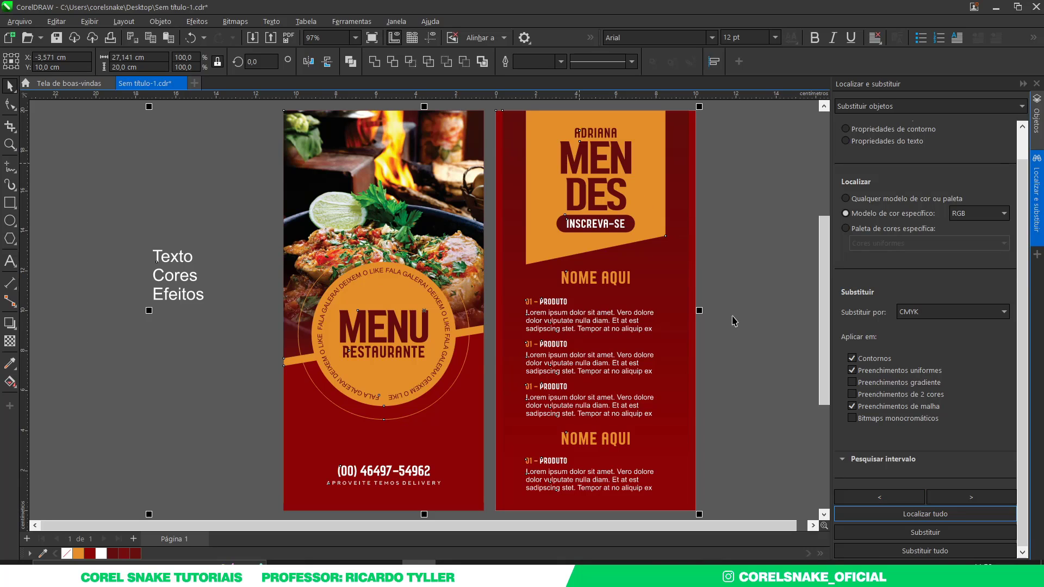
left_click(915, 550)
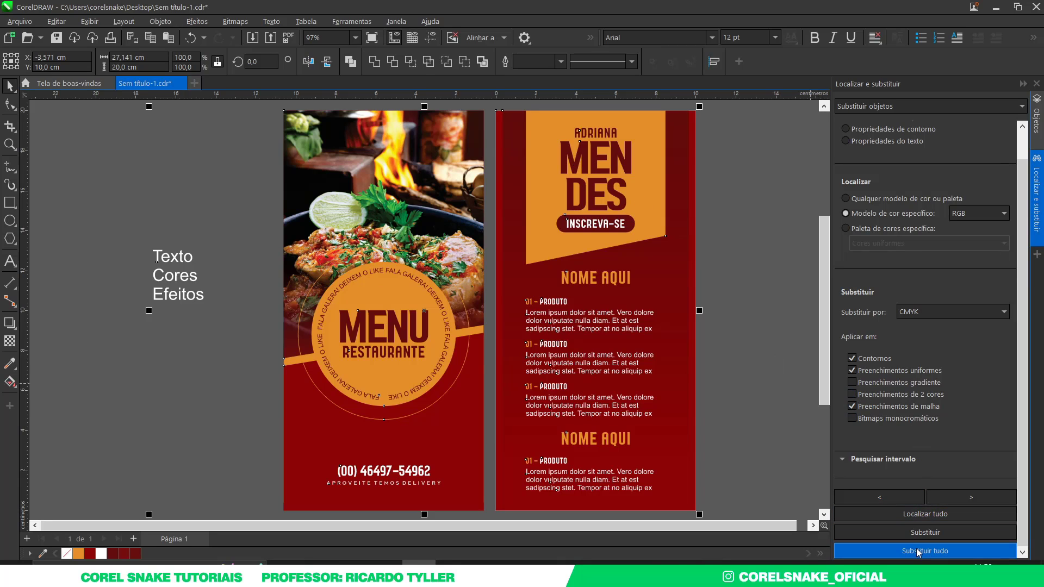
left_click(577, 316)
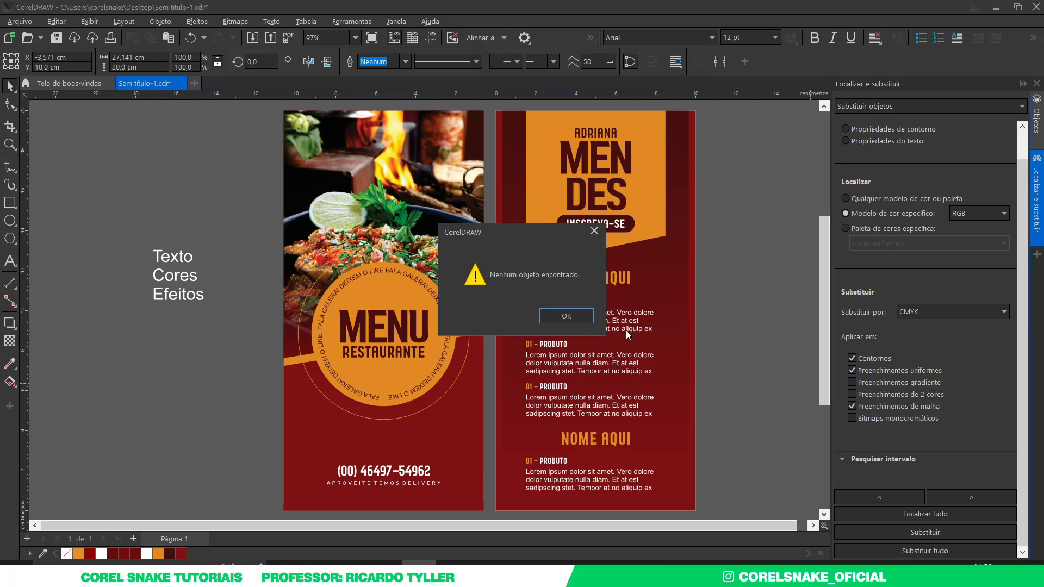
left_click(566, 318)
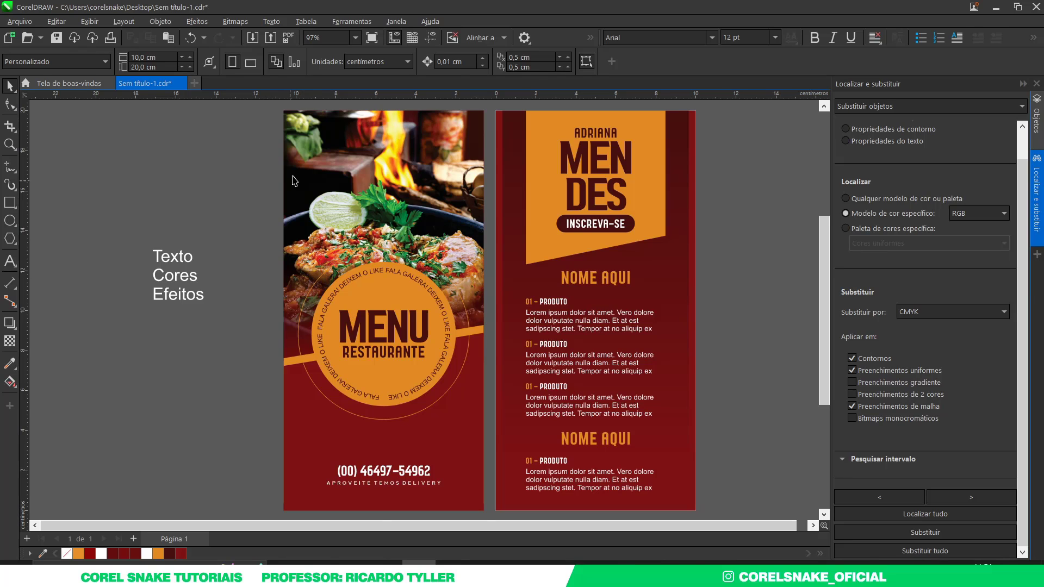
Step: Undo an accidental move of the left page's food photo
left_click(314, 135)
left_click_drag(317, 128, 355, 124)
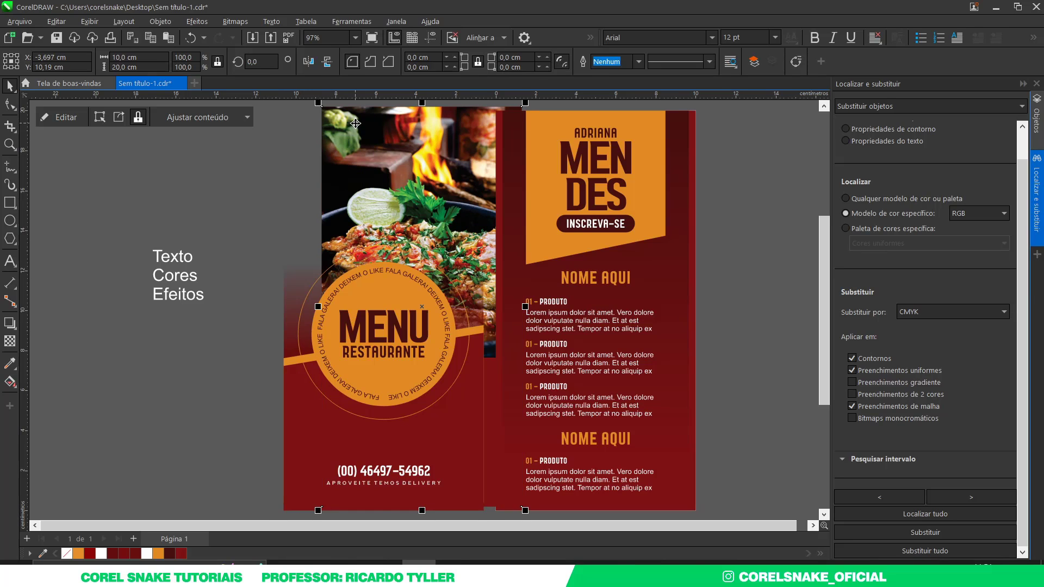
key("ctrl+z")
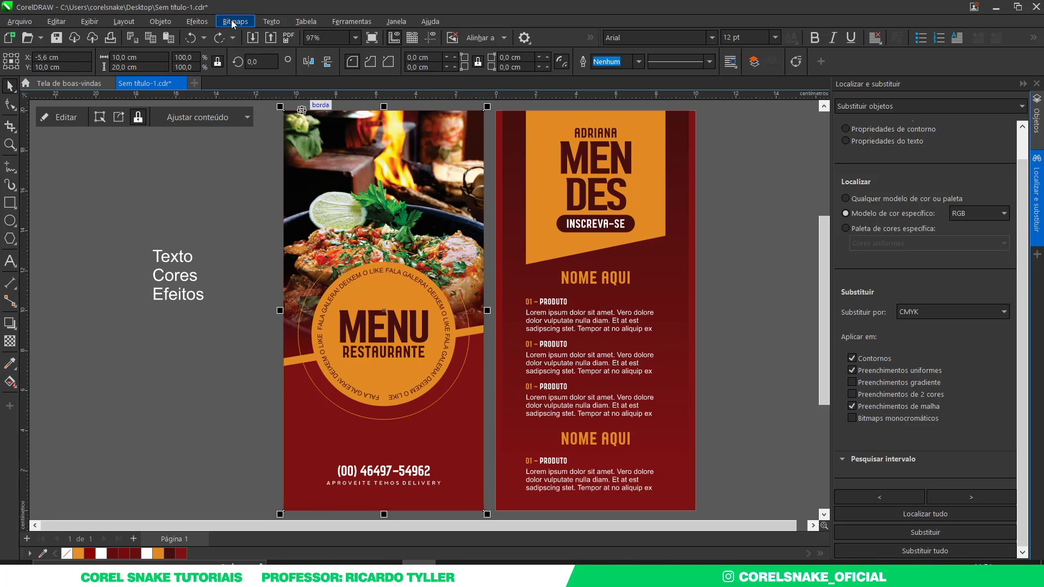
left_click(337, 153)
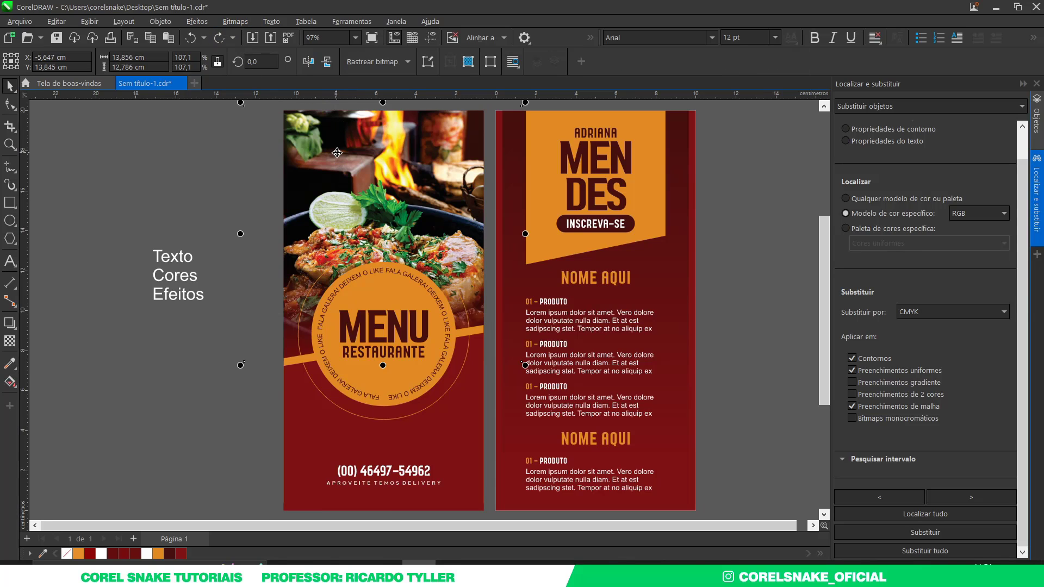
left_click(239, 21)
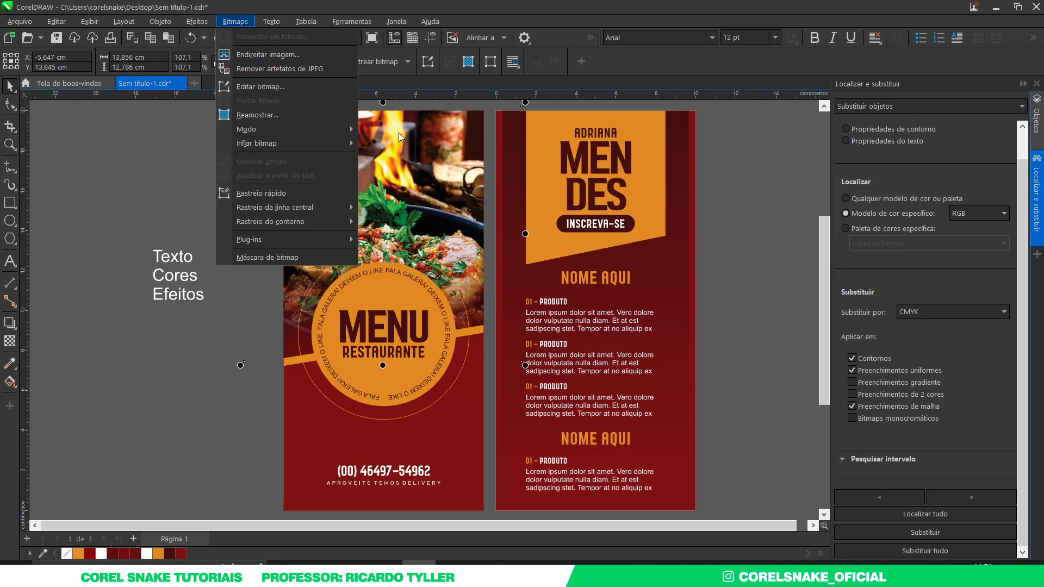
left_click(421, 143)
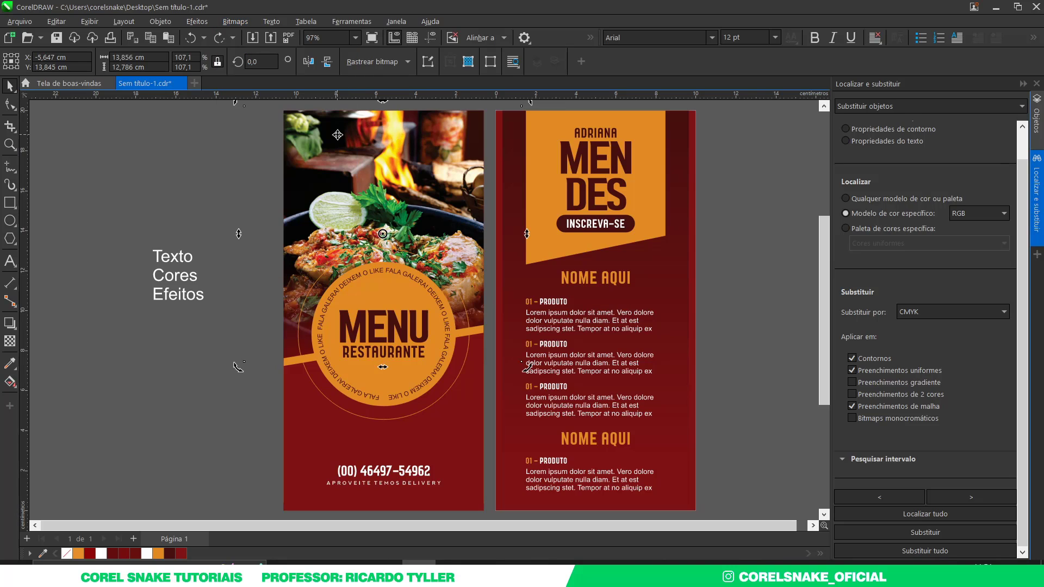
Step: Convert the PowerClipped food photo to a 300 dpi CMYK bitmap inside its frame
left_click(205, 139)
left_click(315, 133)
double_click(315, 133)
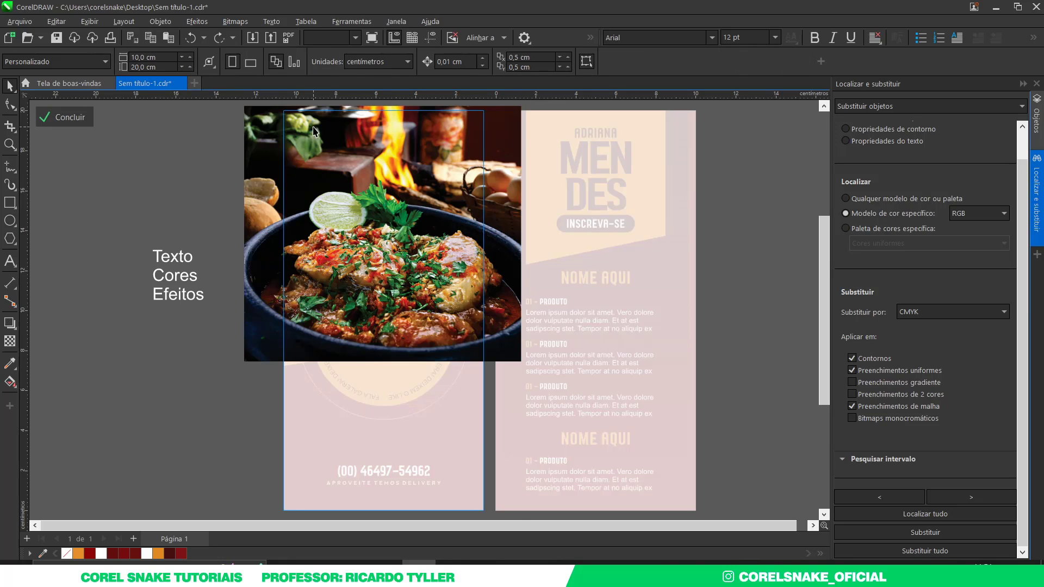
left_click(259, 134)
left_click(235, 21)
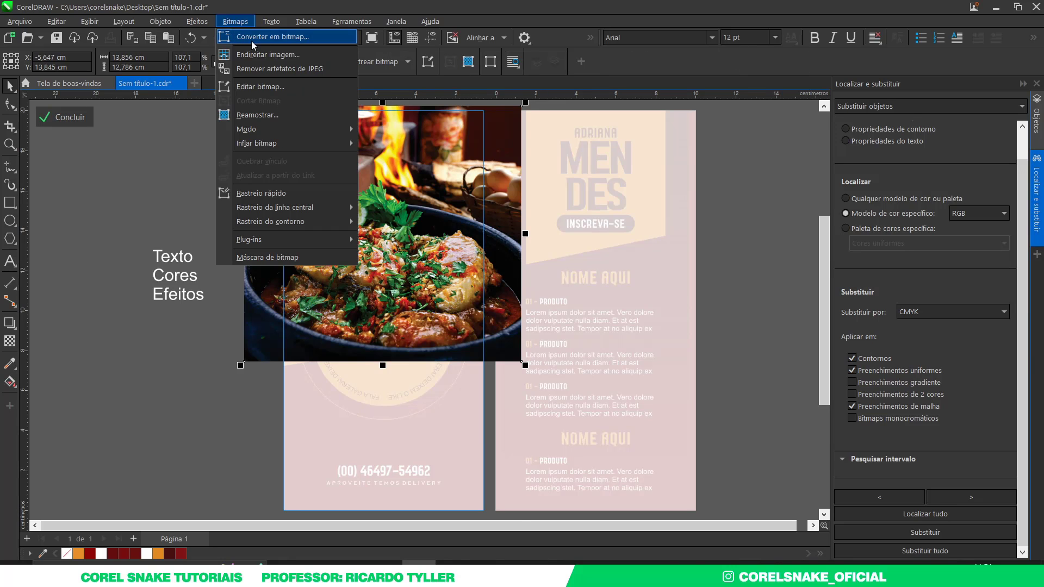
left_click(251, 40)
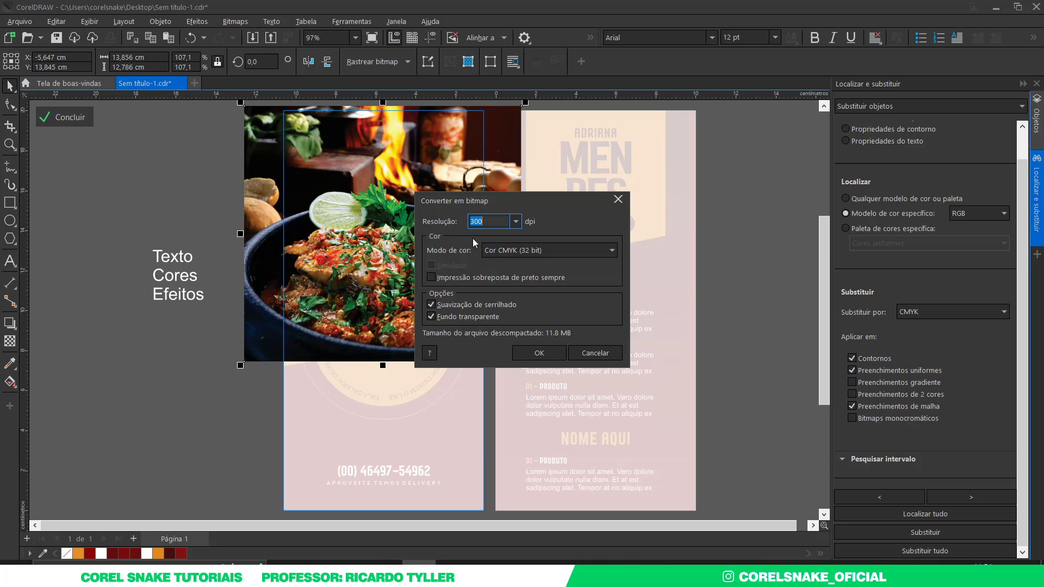
left_click(539, 353)
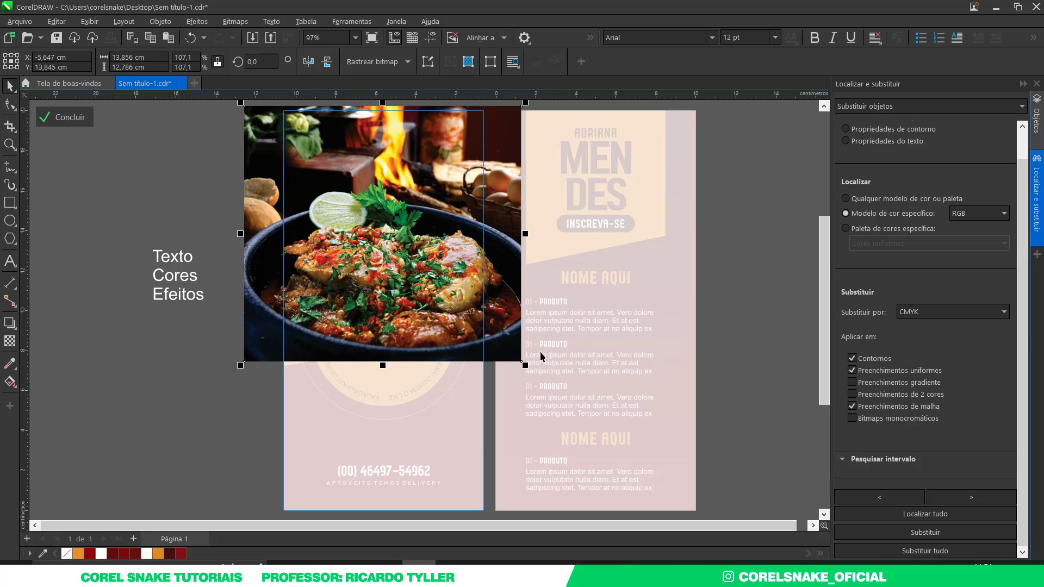
left_click(223, 158, "ctrl")
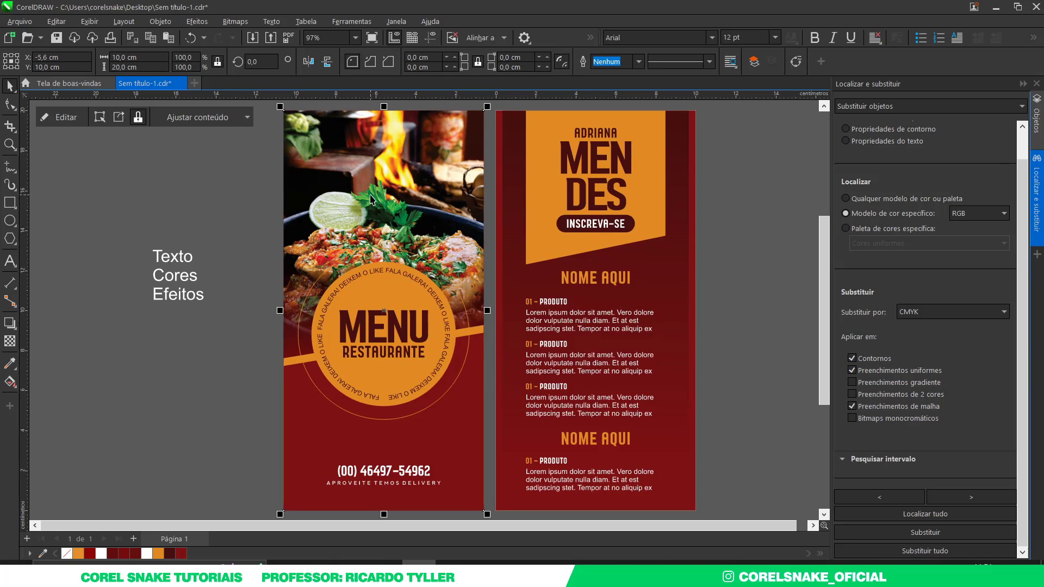
left_click(257, 227)
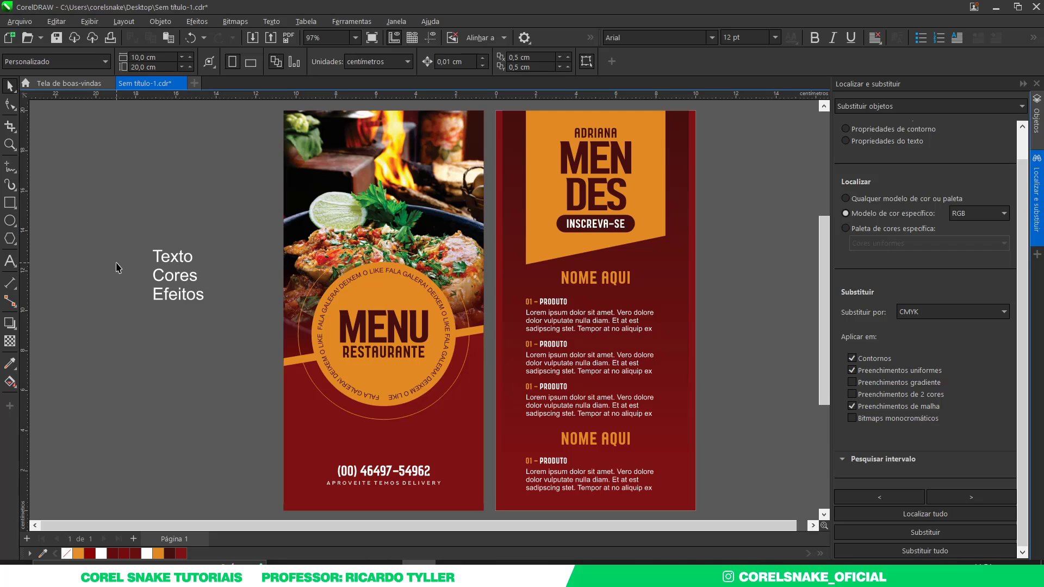
left_click_drag(116, 262, 237, 284)
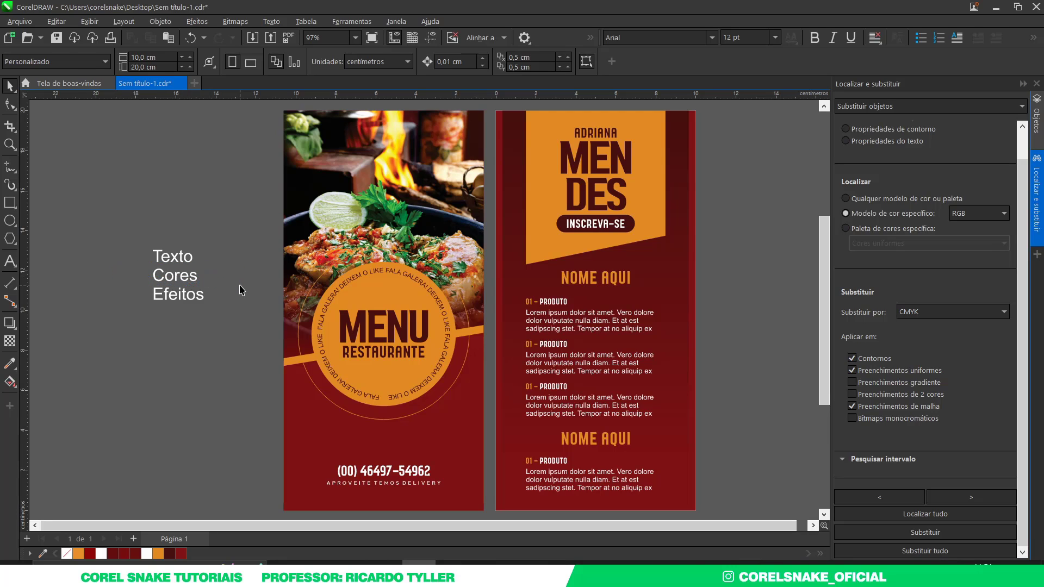
left_click(185, 301)
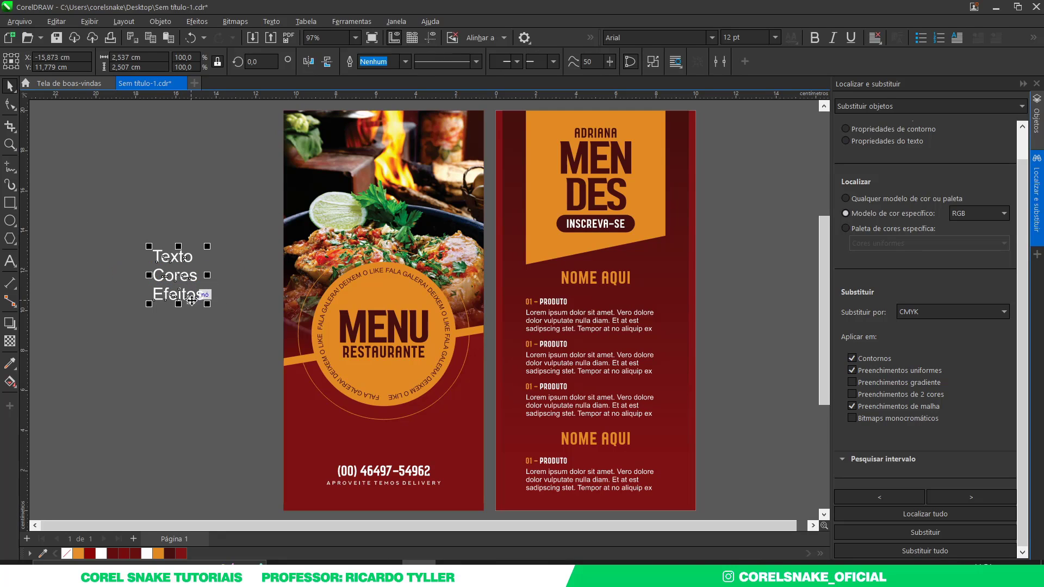
left_click(233, 285)
right_click(232, 274)
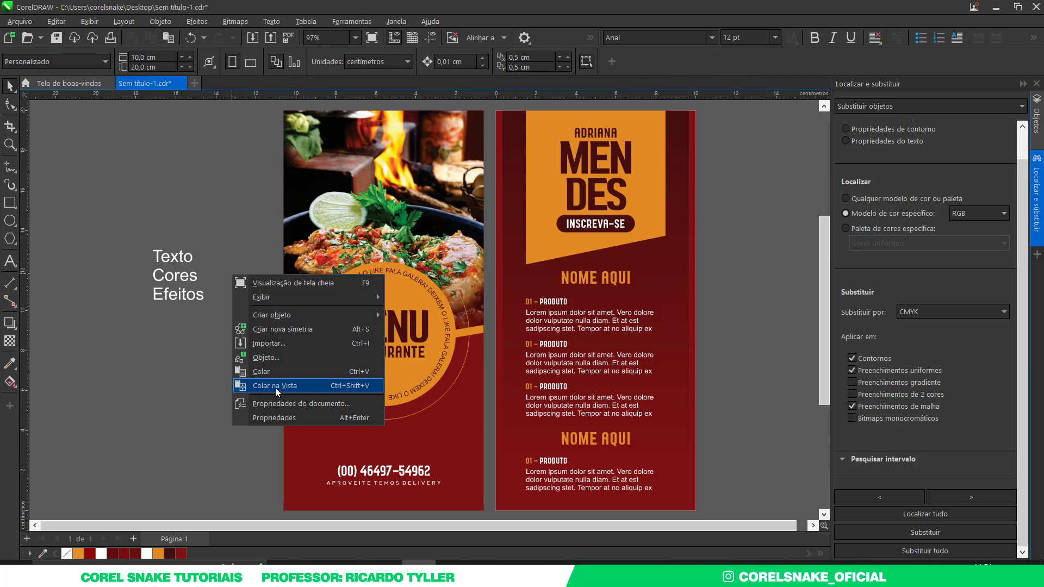
left_click(279, 405)
scroll(525, 375, "down", 10)
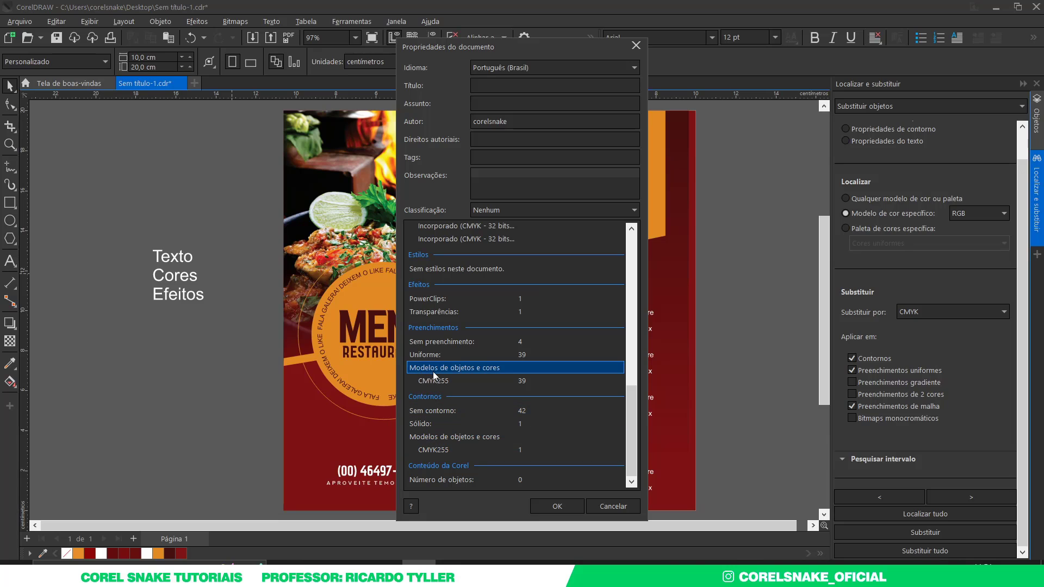
left_click_drag(631, 401, 634, 346)
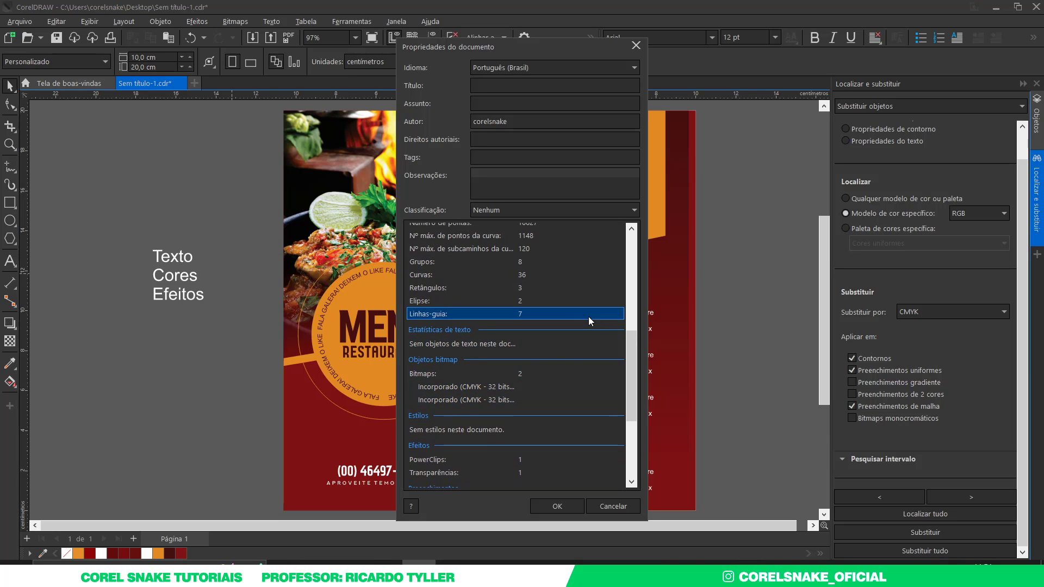
left_click_drag(632, 373, 638, 256)
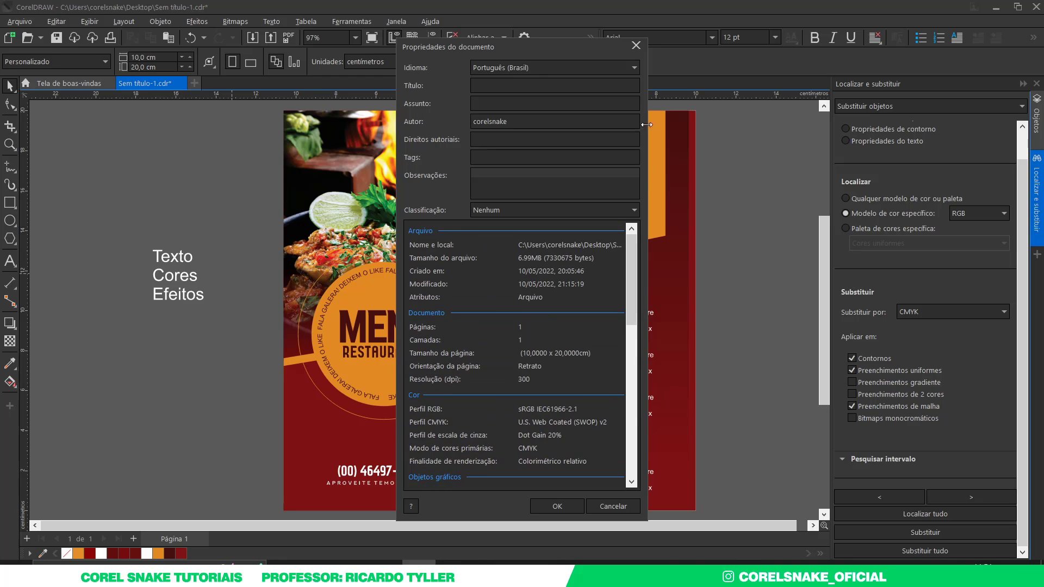
left_click(637, 47)
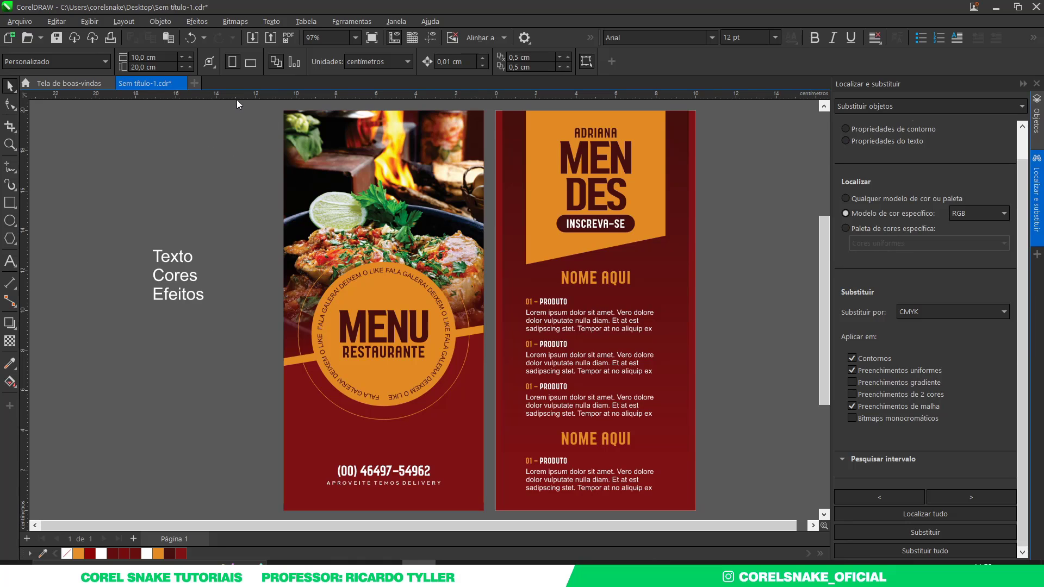
right_click(212, 164)
left_click(250, 293)
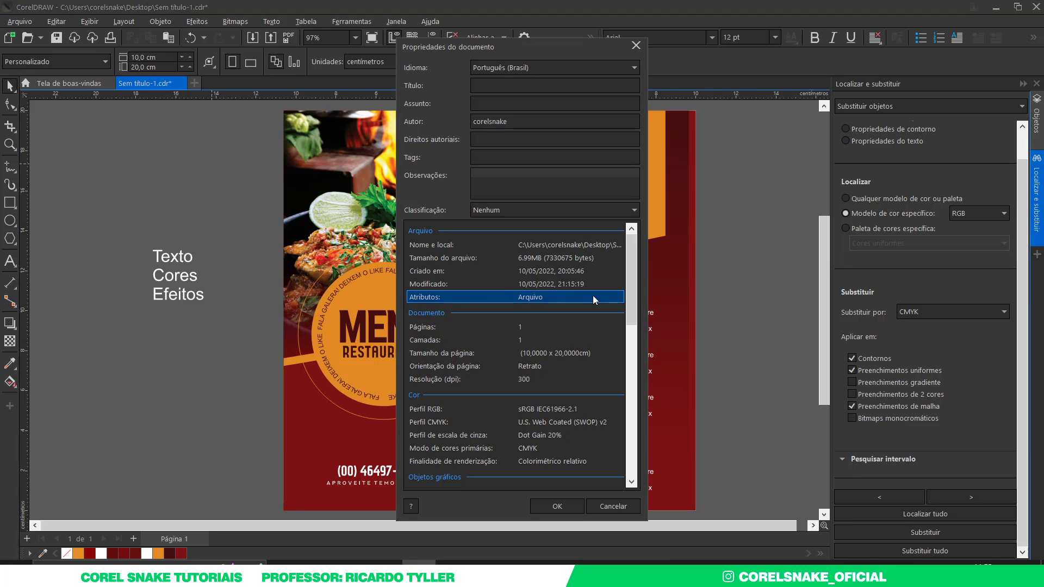
left_click_drag(630, 282, 632, 410)
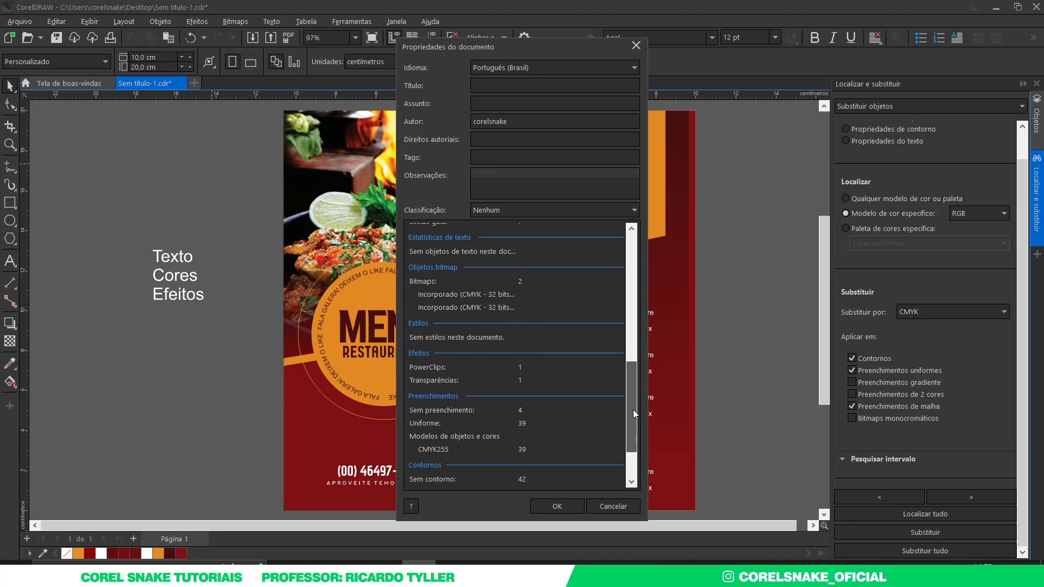
left_click(442, 331)
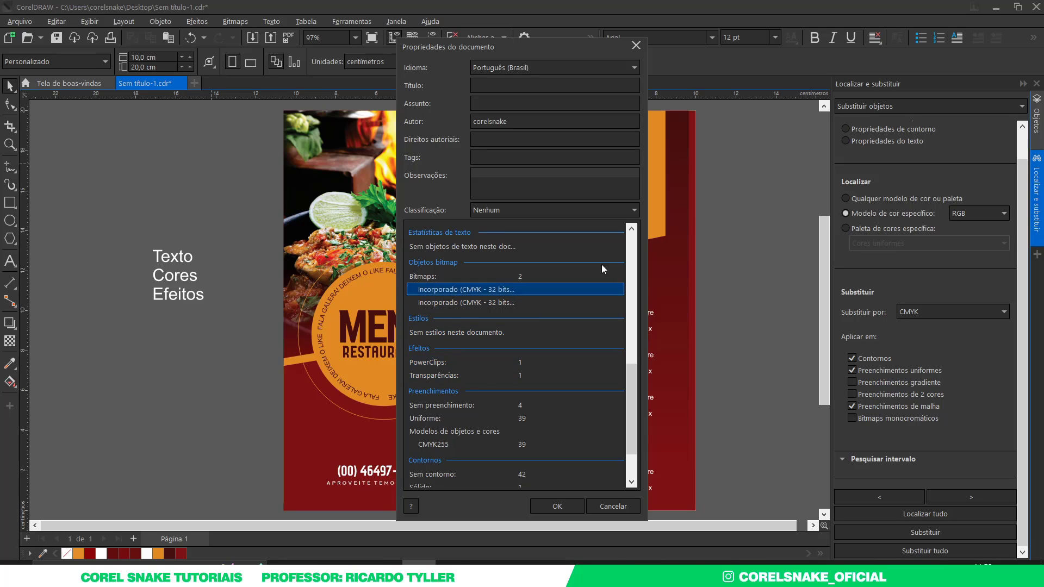
left_click(636, 46)
left_click(312, 128)
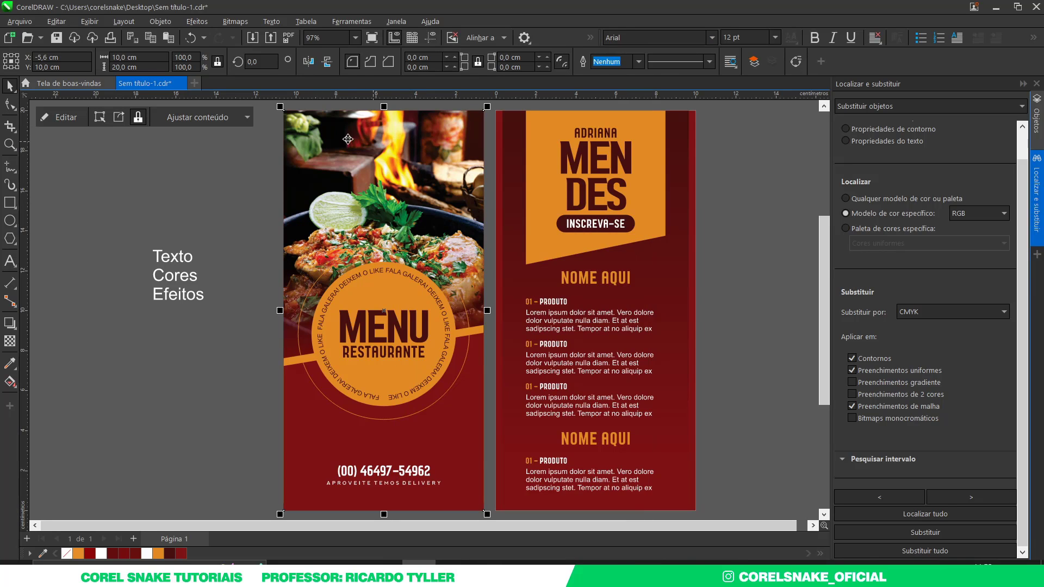
Step: Convert the selected panel and the food photo panel into 300 dpi CMYK bitmaps
left_click(240, 23)
left_click(259, 37)
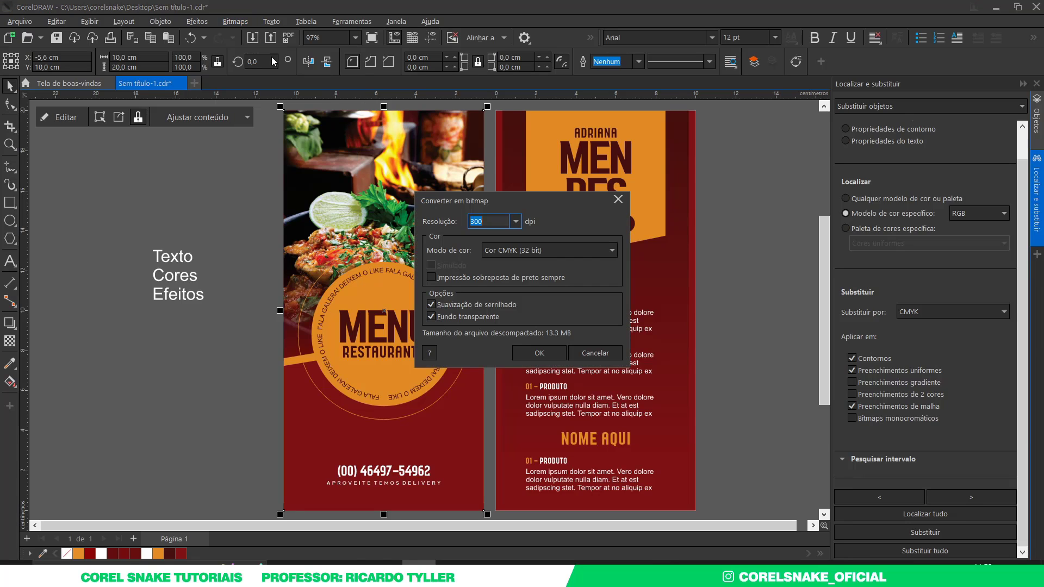
left_click(536, 356)
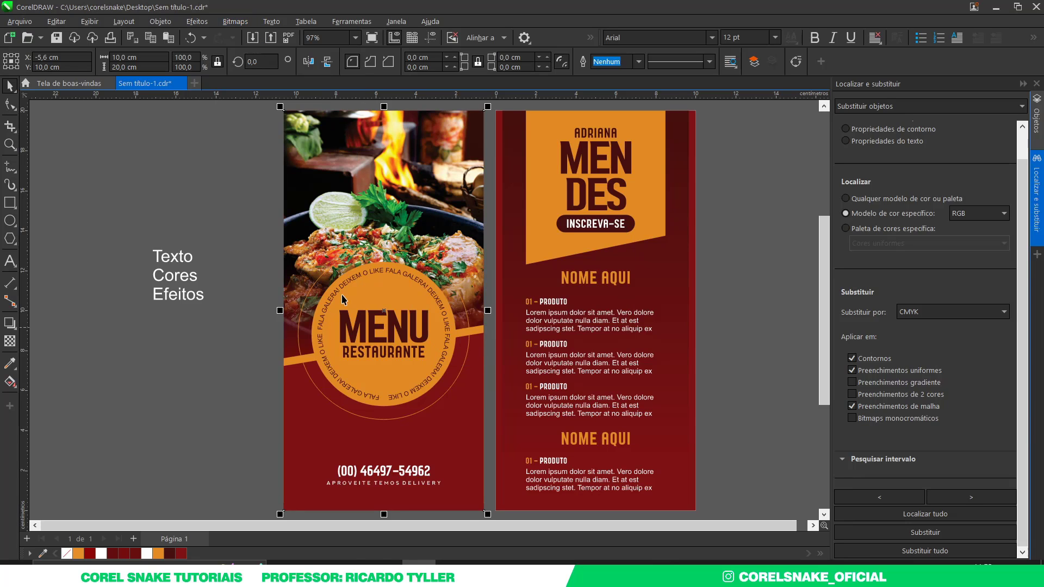
left_click(252, 222)
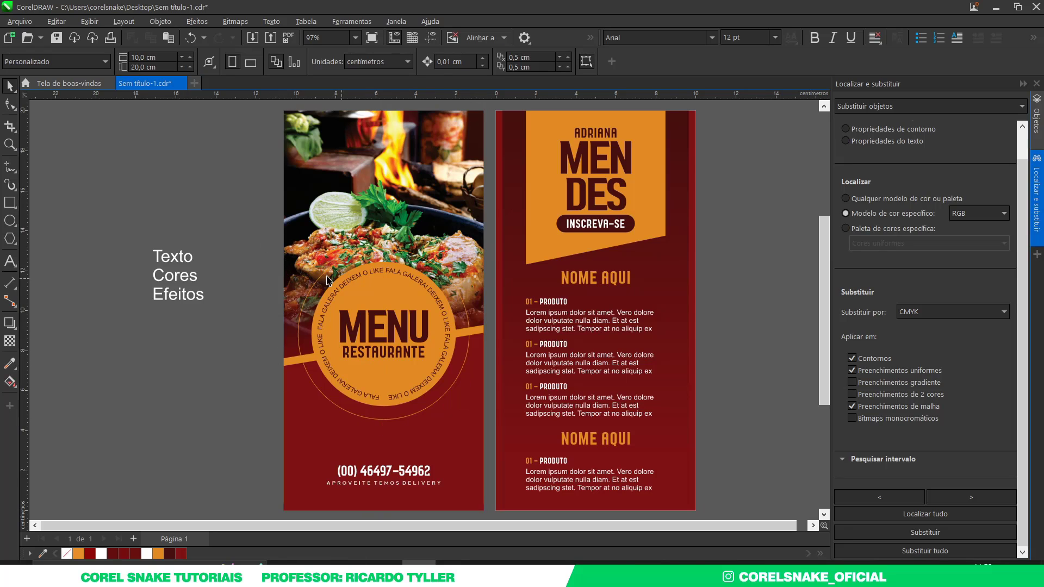
left_click_drag(289, 332, 148, 315)
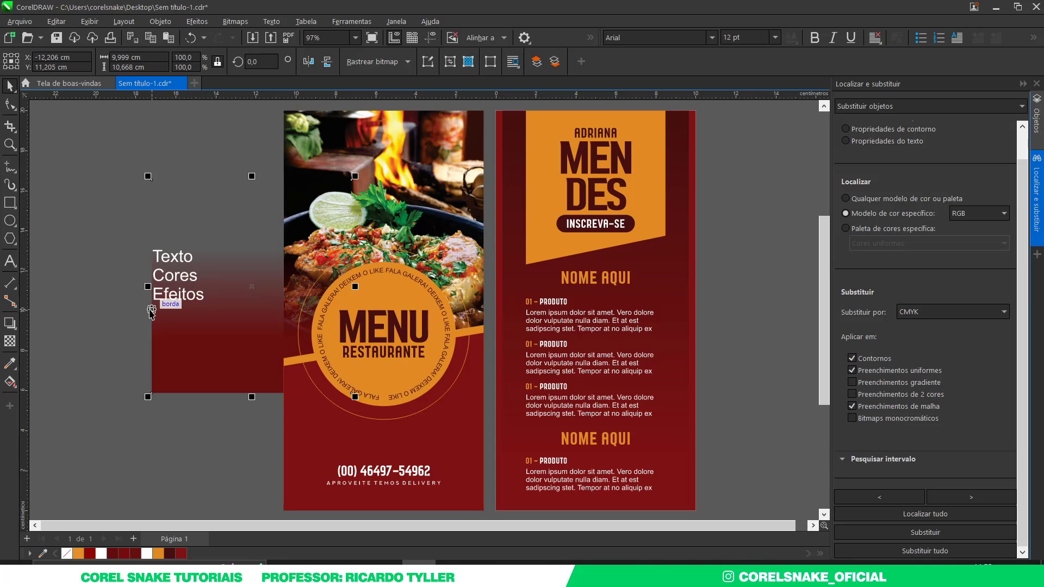
left_click(235, 21)
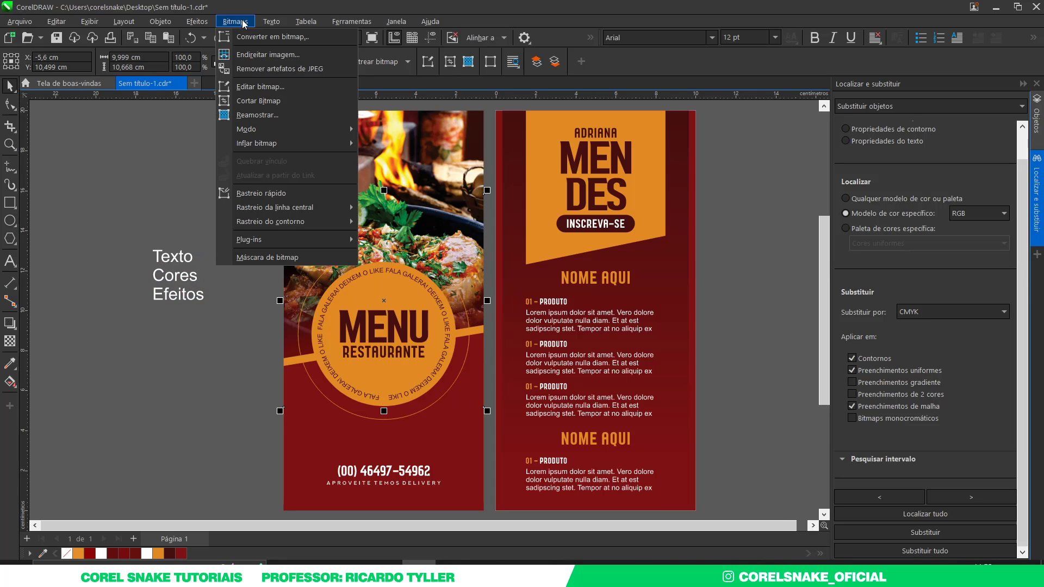
left_click(247, 37)
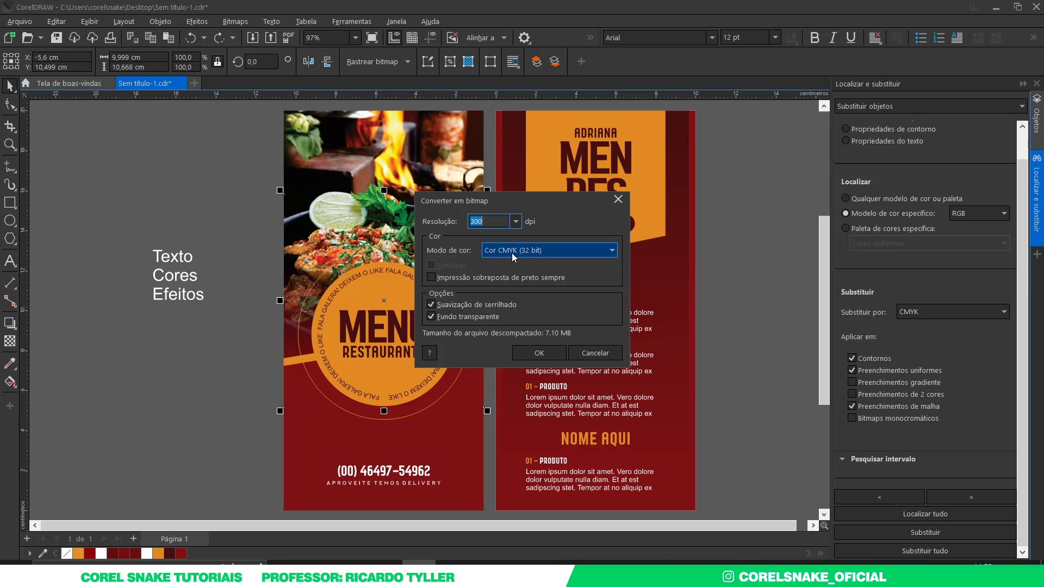
type("300")
left_click(546, 354)
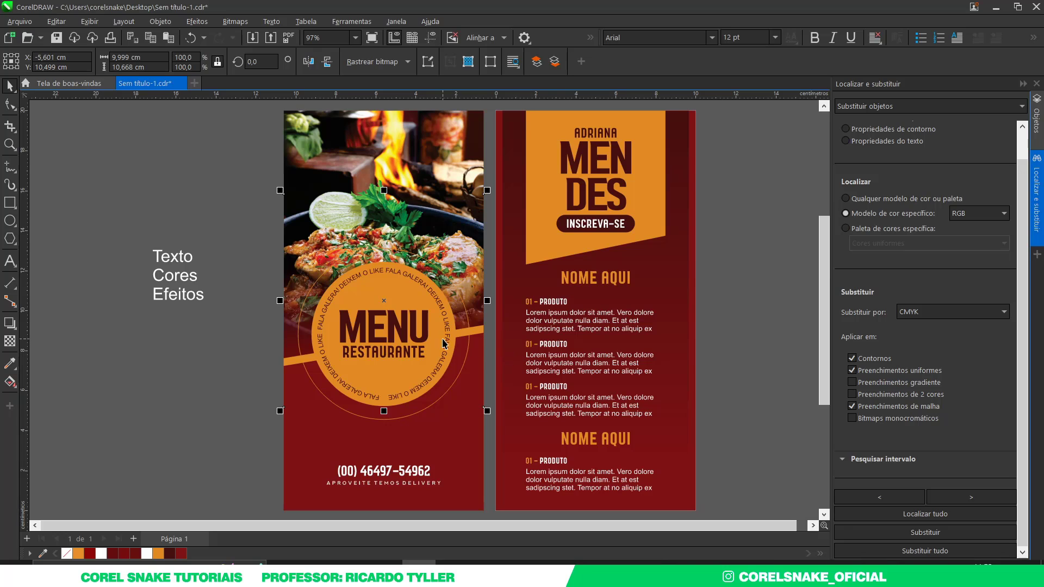
Step: Convert the back page's red gradient background into a 300 dpi CMYK (32 bit) bitmap
left_click(746, 299)
left_click(513, 226)
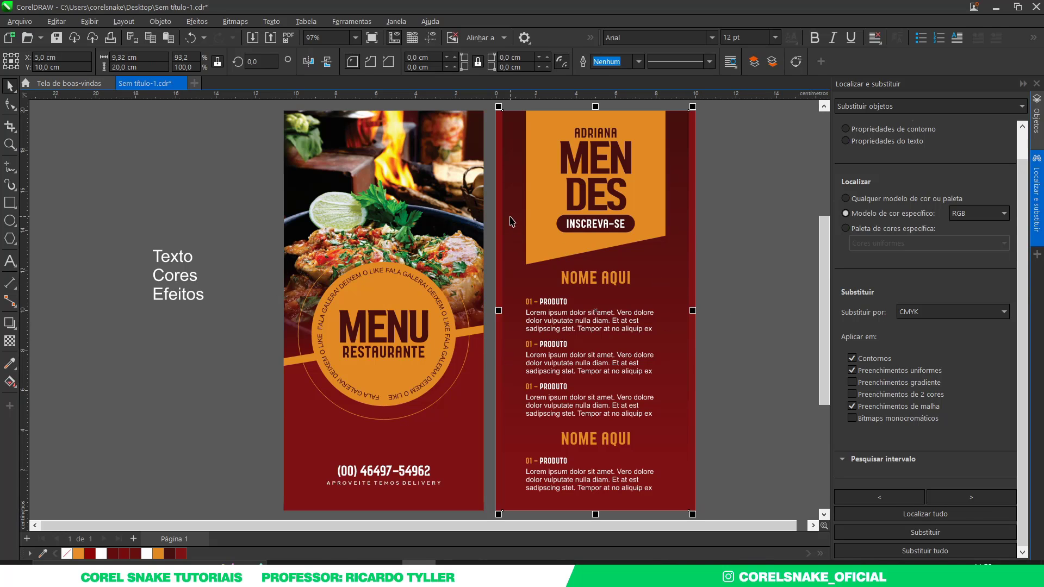
left_click(10, 342)
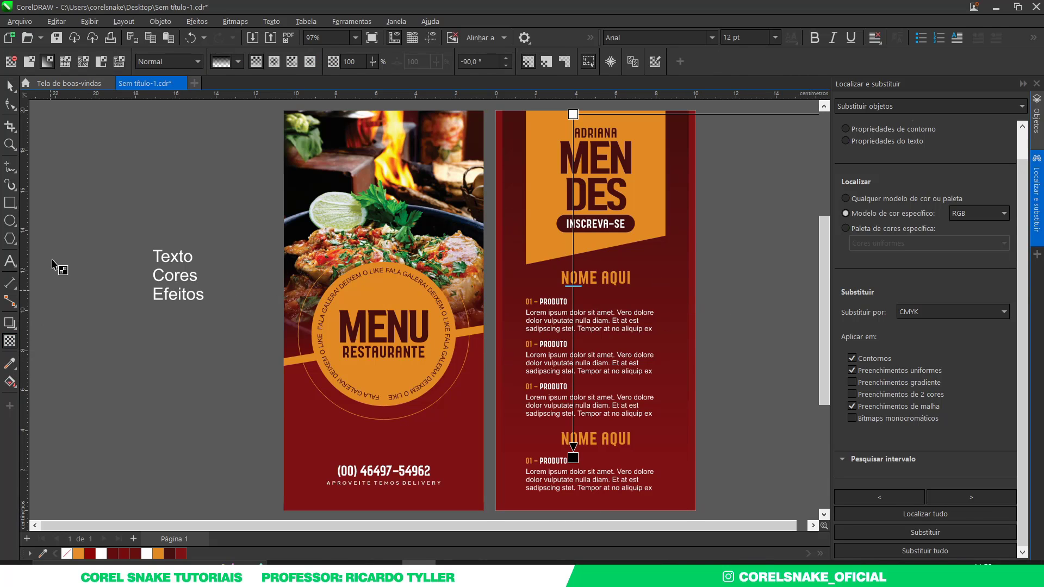
left_click(11, 87)
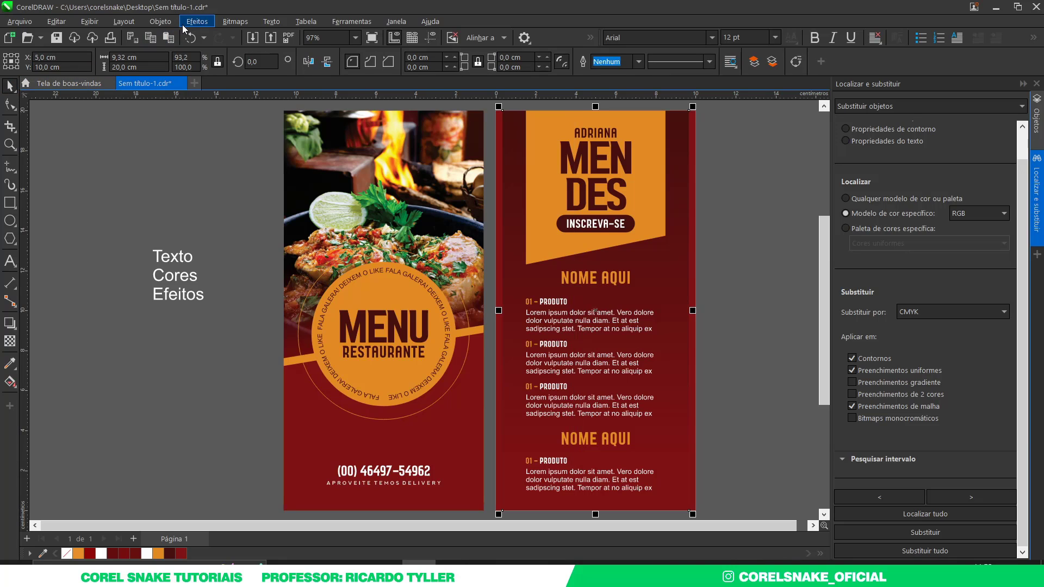
left_click(234, 23)
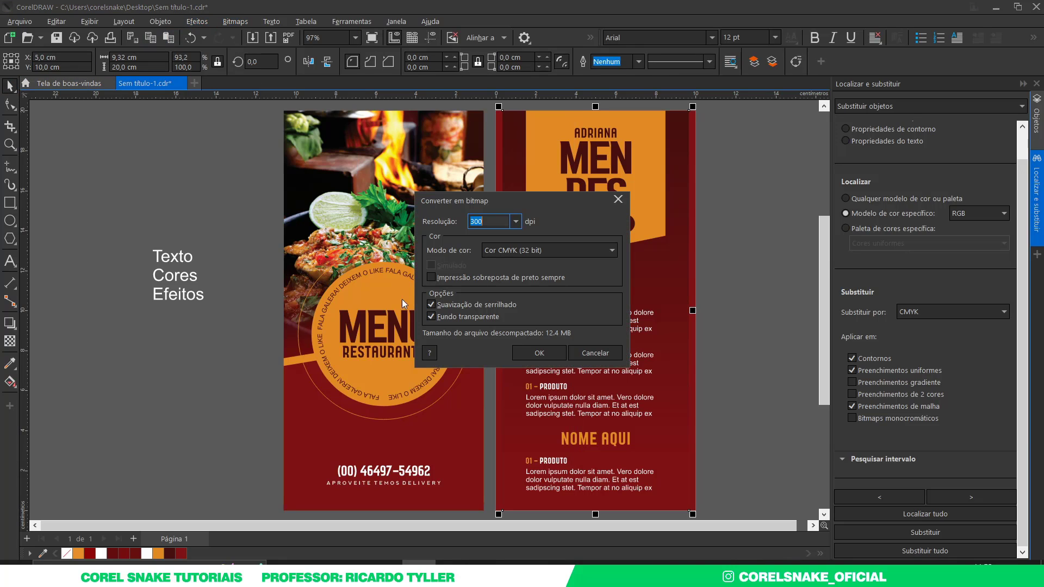
left_click(547, 358)
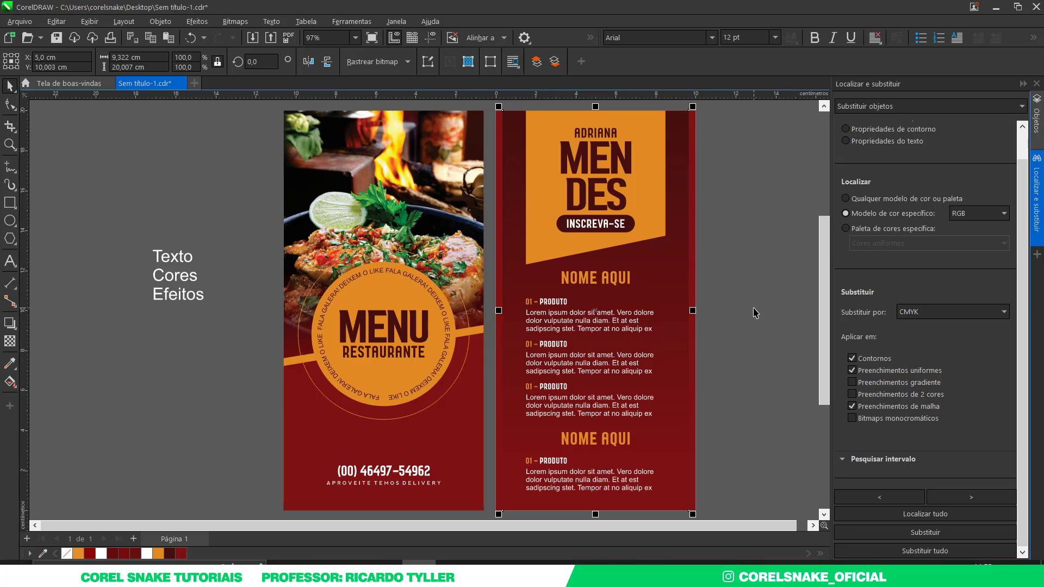
Step: Review document properties (3 CMYK bitmaps, 37 CMYK fills), then delete the Texto Cores Efeitos note
right_click(179, 358)
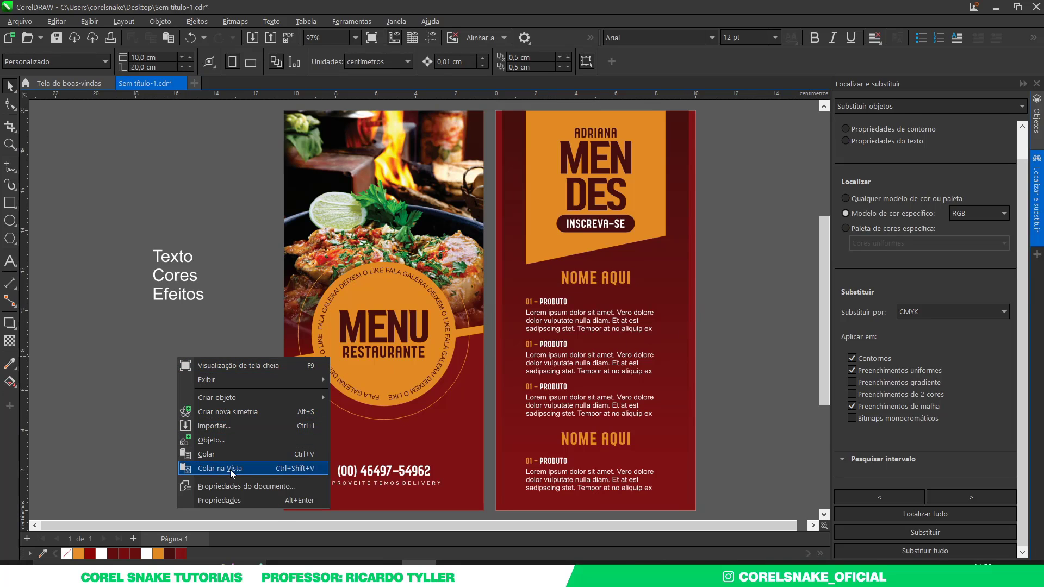
left_click(233, 487)
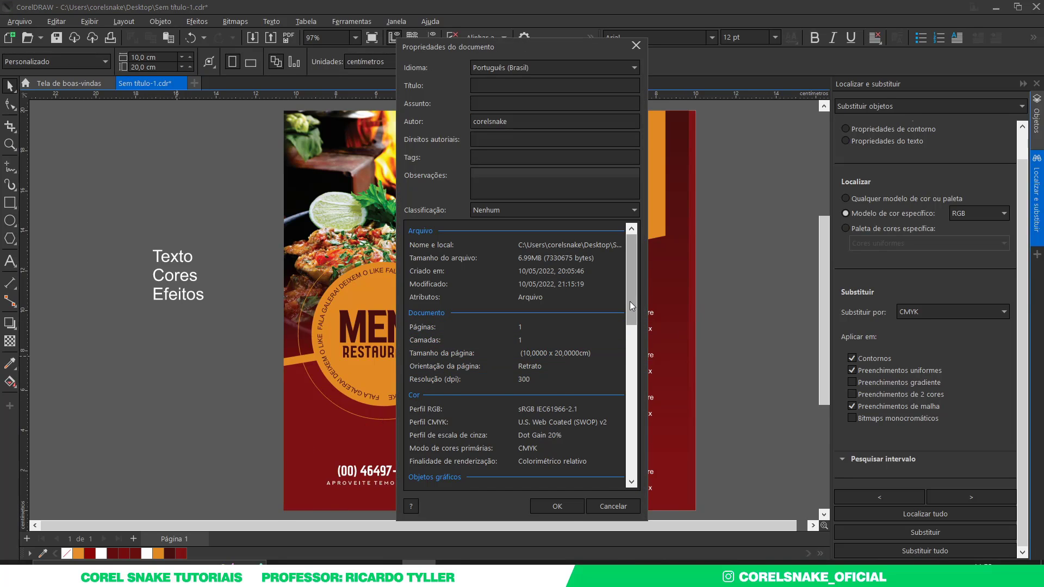
scroll(630, 325, "down", 1)
left_click_drag(630, 323, 630, 418)
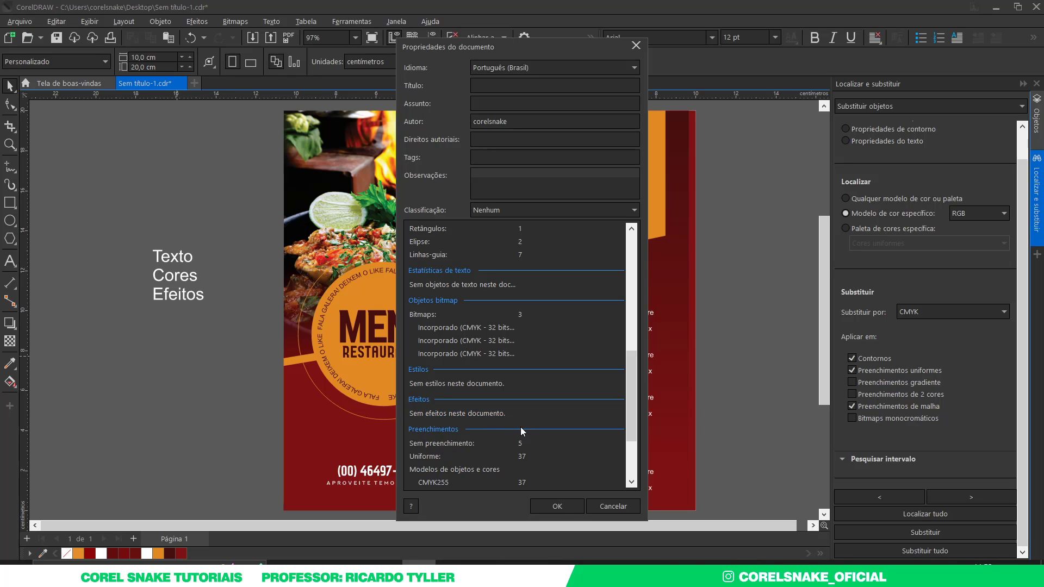
left_click(563, 511)
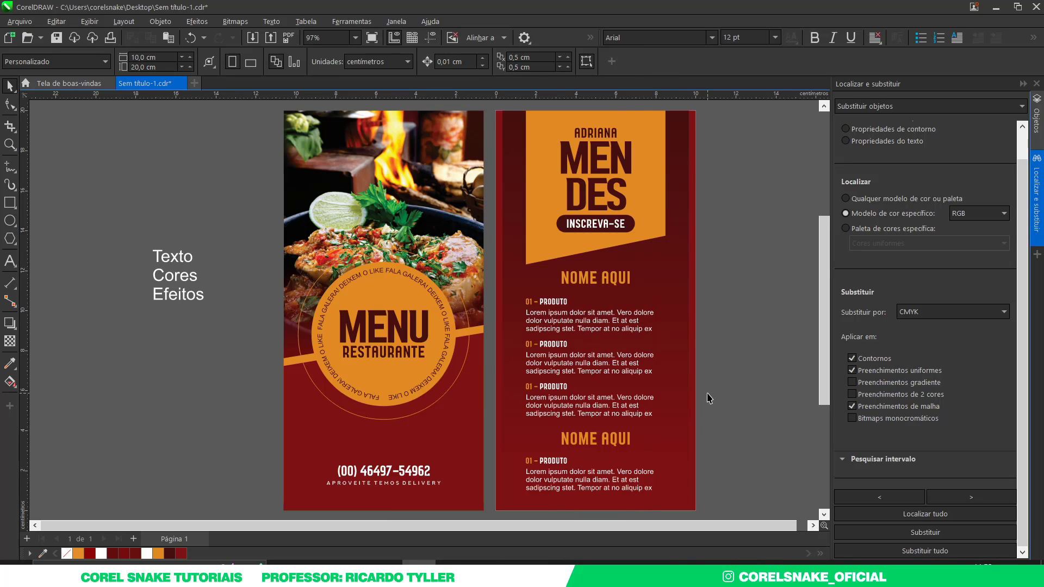
left_click_drag(94, 192, 230, 349)
key("Delete")
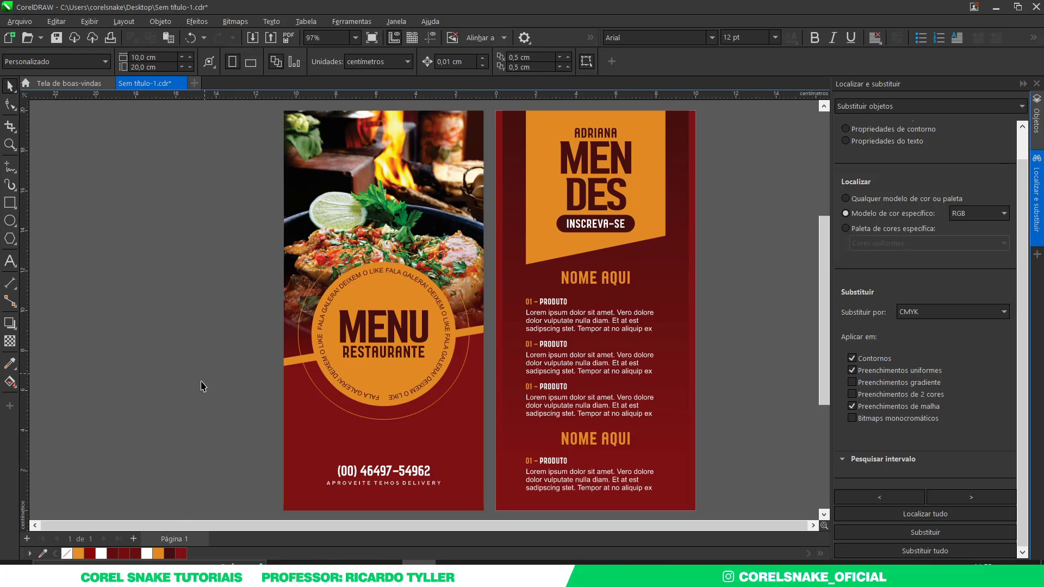
Step: Add a second page and name the pages Frente and Verso
left_click(133, 539)
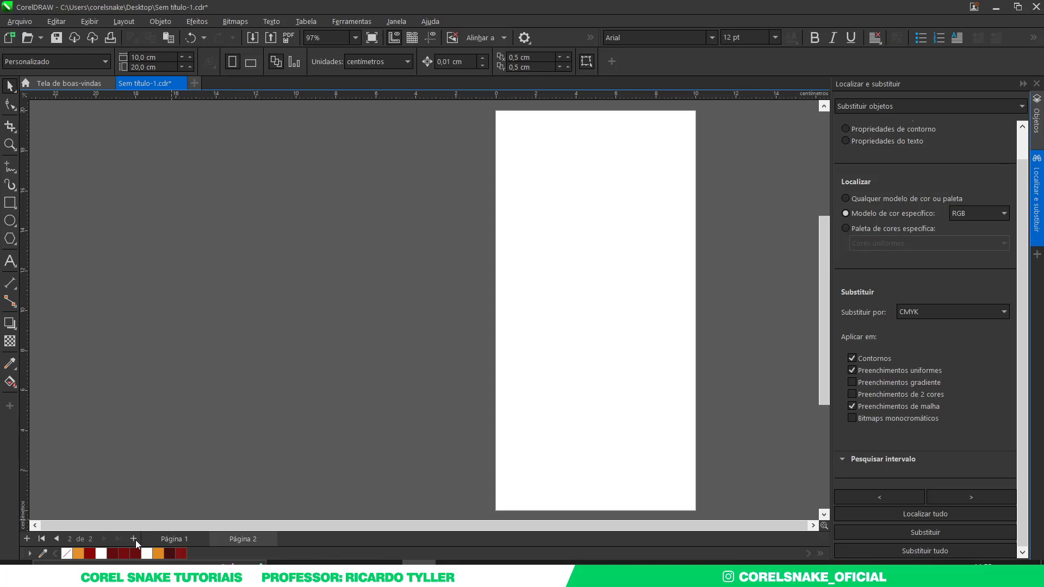
right_click(176, 544)
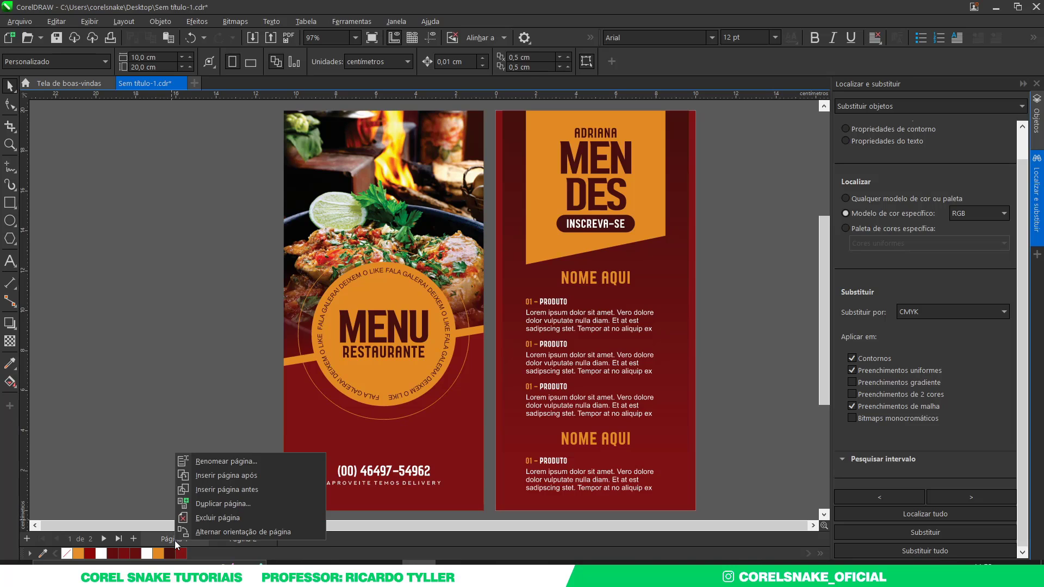
left_click(201, 462)
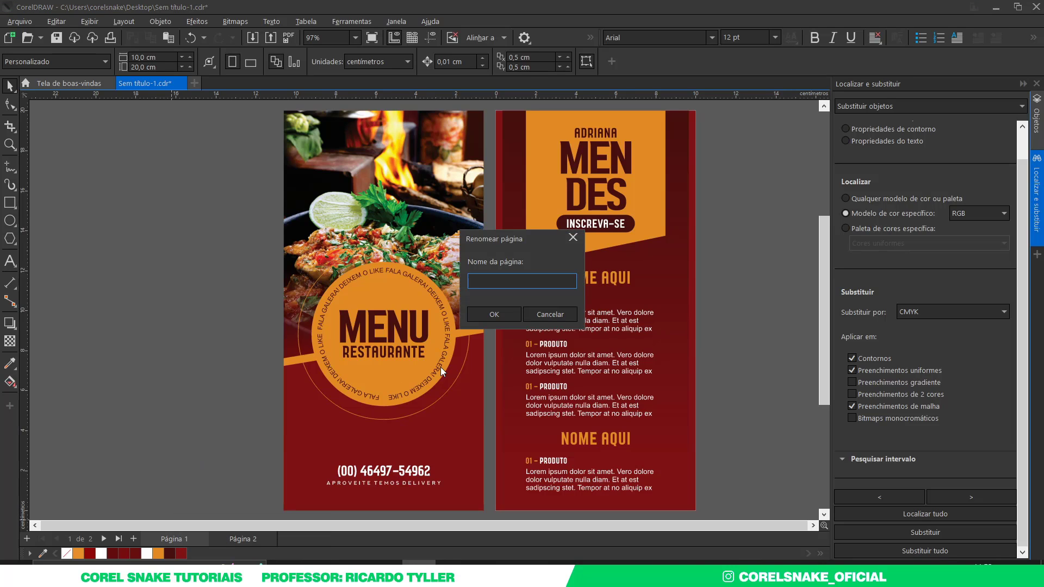
type("Frente")
key("Return")
right_click(242, 544)
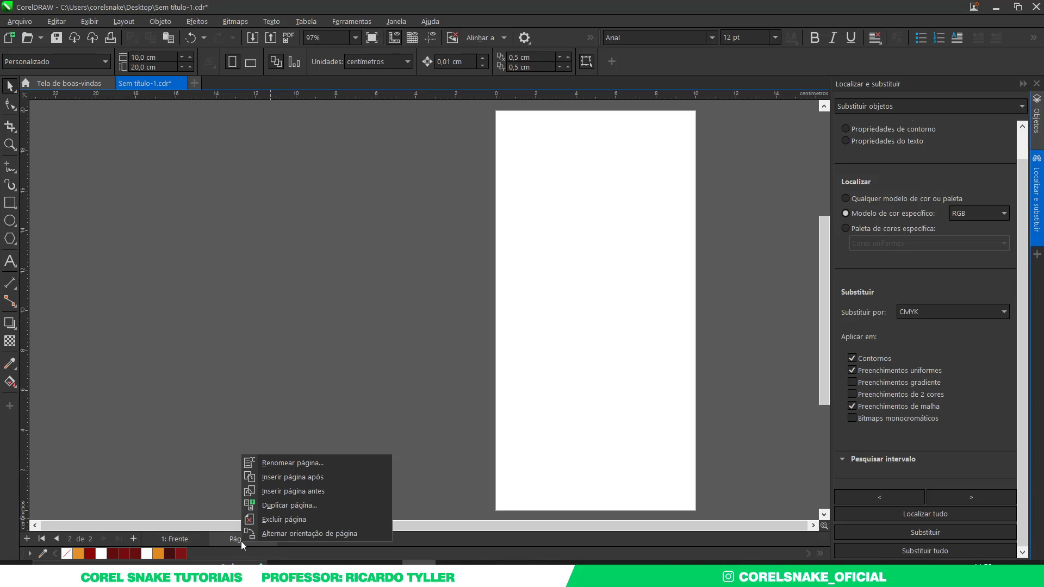
left_click(280, 465)
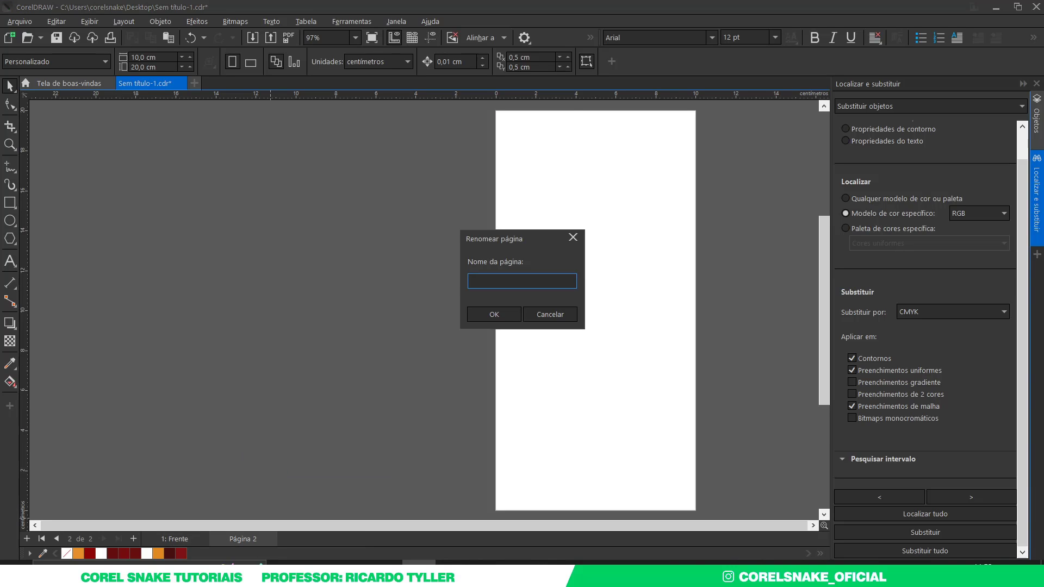
type("Verso")
key("Return")
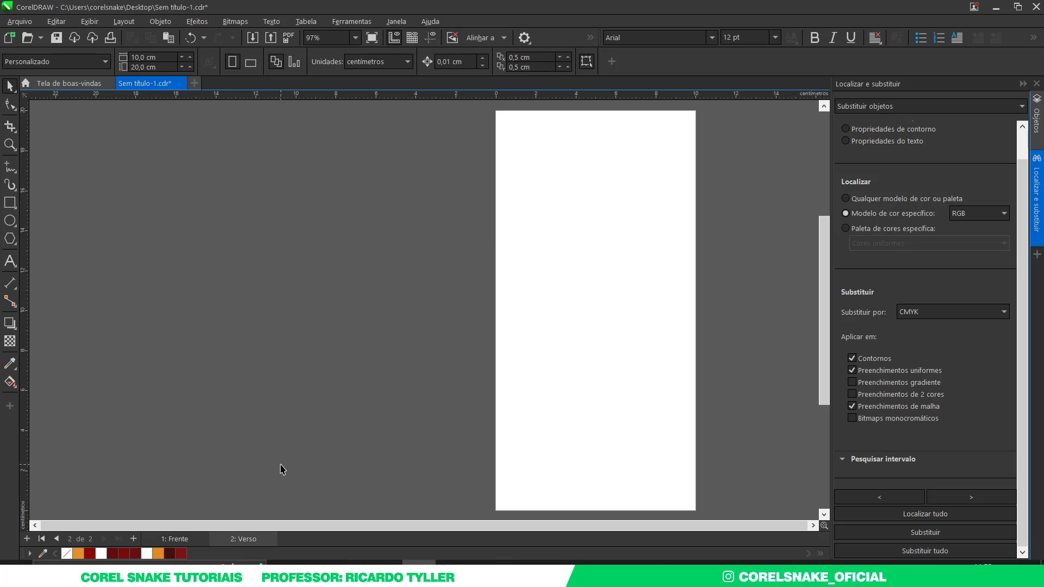
Step: Delete the MEN DES design from page one and align the MENU design to the page
left_click(186, 540)
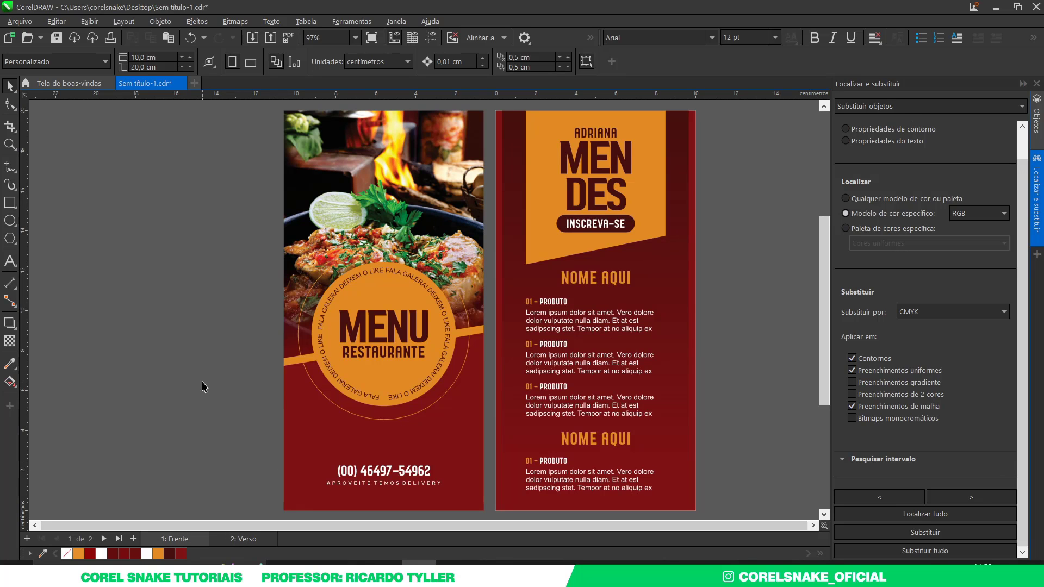
scroll(347, 362, "down", 3)
mouse_move(392, 247)
left_mouse_down()
mouse_move(450, 422)
mouse_move(499, 481)
left_mouse_up()
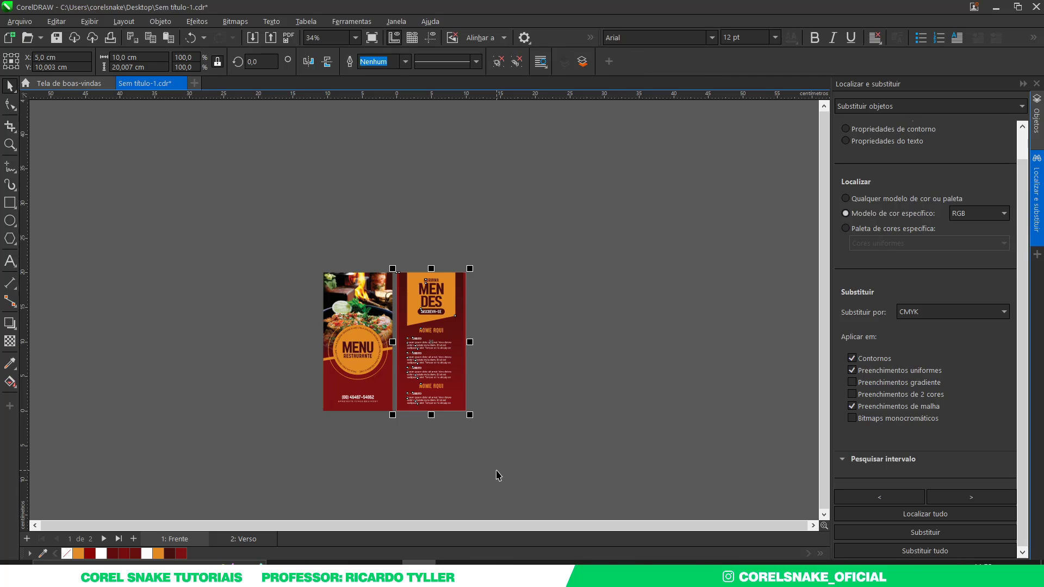
left_click_drag(278, 218, 403, 452)
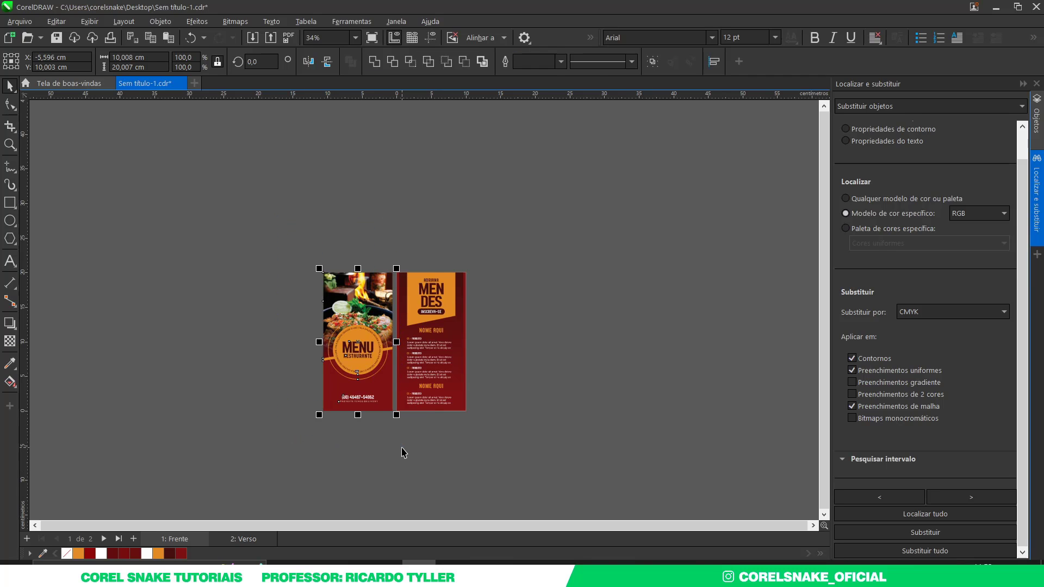
left_click(431, 377)
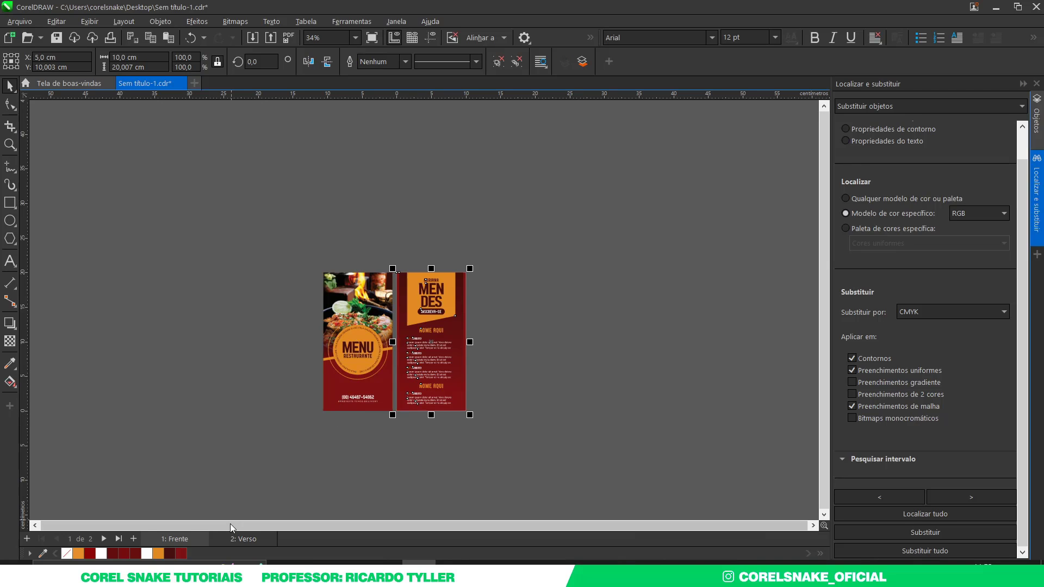
key("Delete")
mouse_move(175, 540)
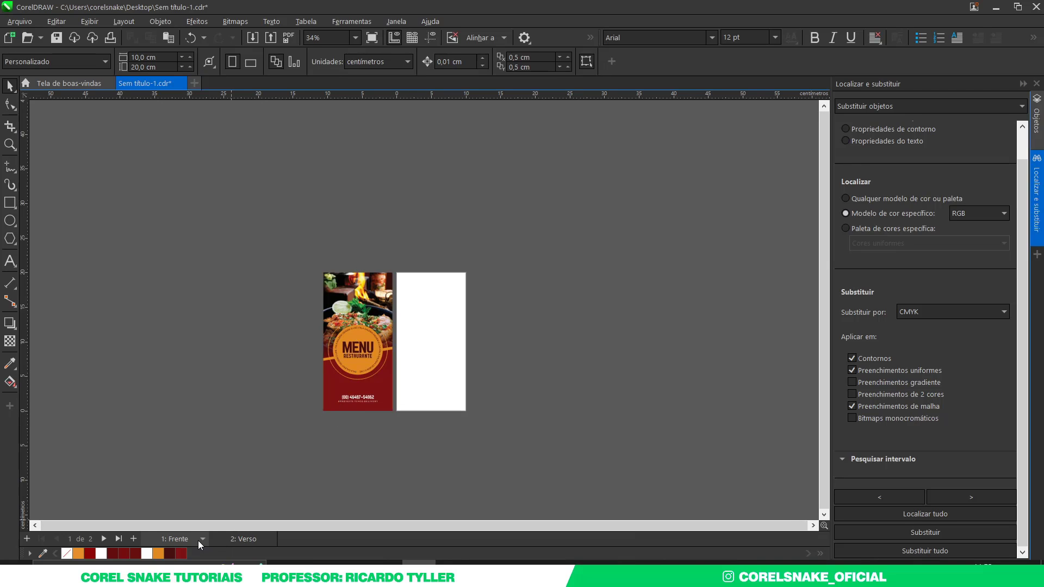
left_click(362, 375)
key("p")
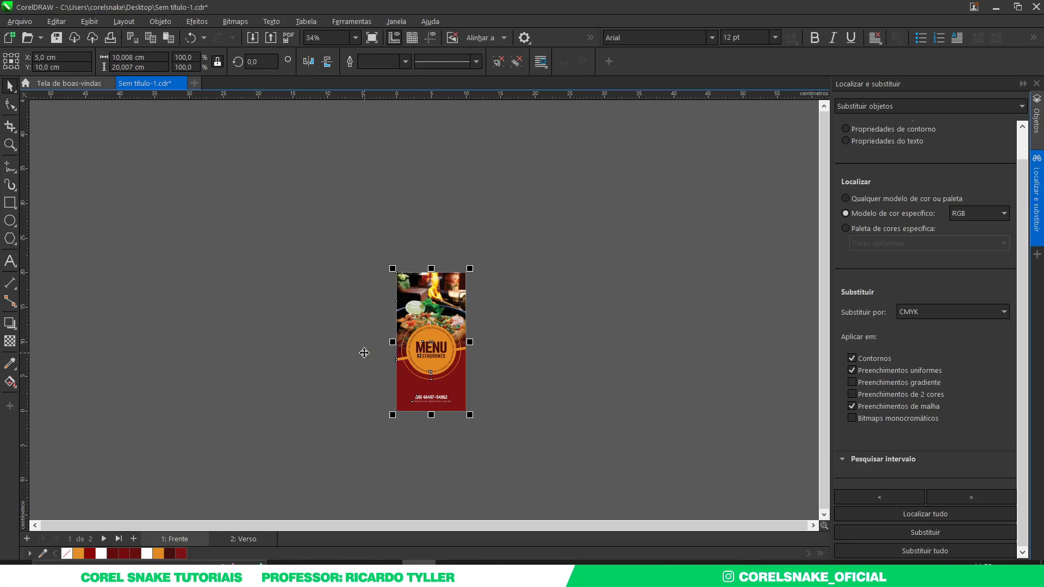
left_click(511, 357)
scroll(460, 349, "up", 3)
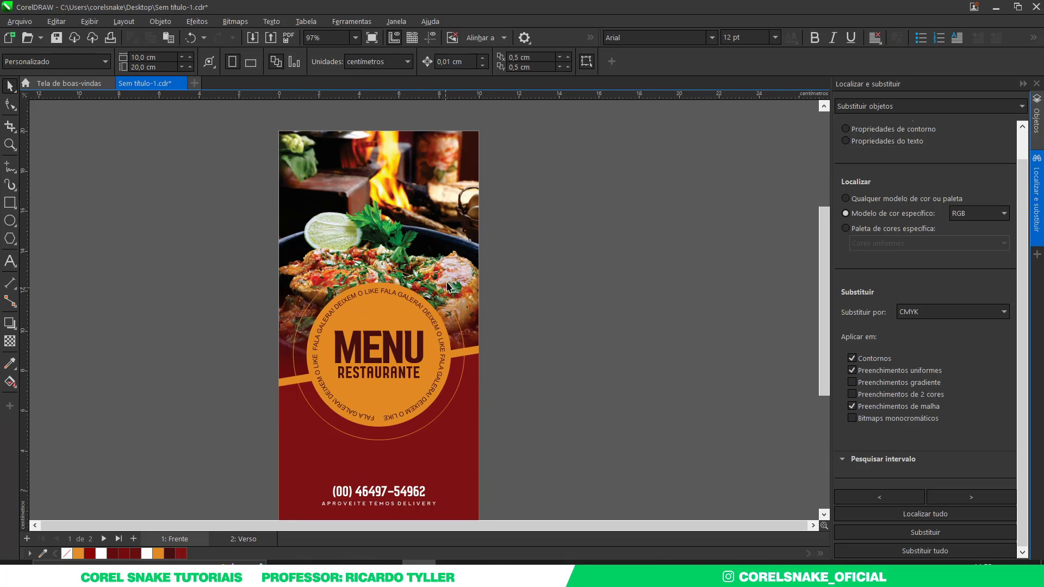
Step: Paste the menu-list design onto the Verso page, then compare the Frente and Verso pages
left_click(241, 540)
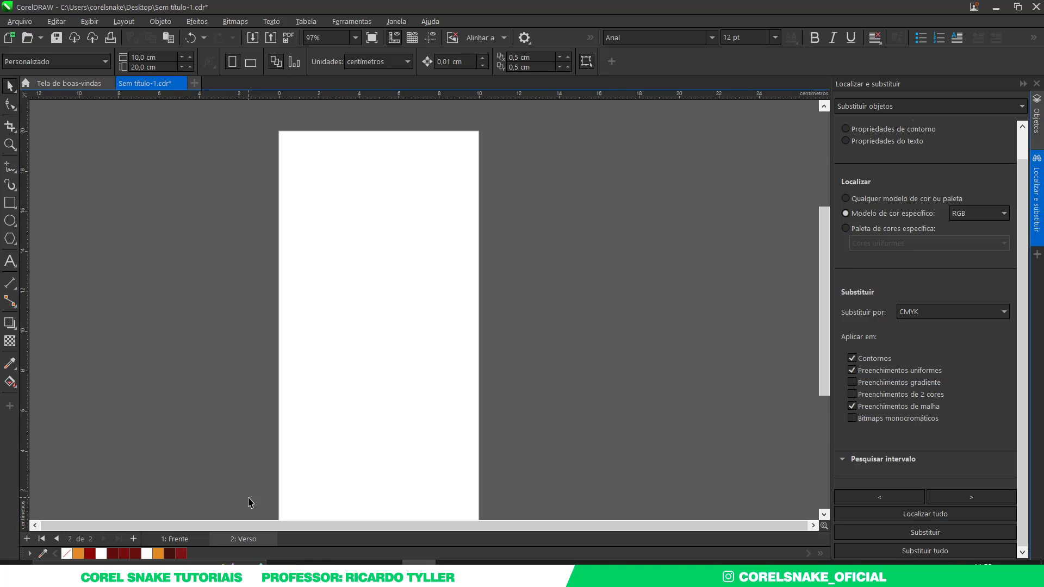
key("ctrl+v")
scroll(465, 333, "down", 2)
left_click(495, 343)
scroll(494, 342, "up", 2)
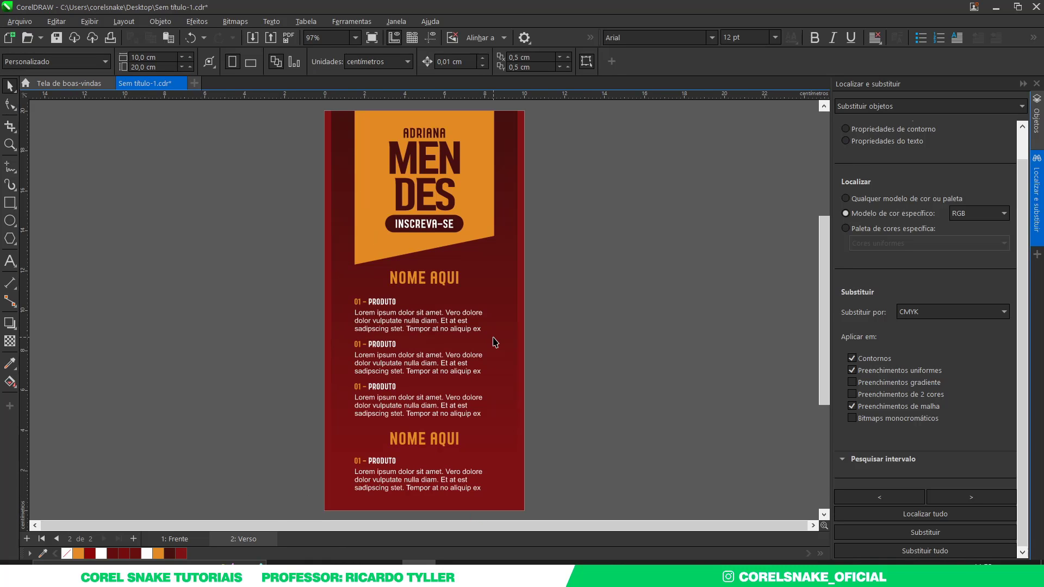
left_click(174, 536)
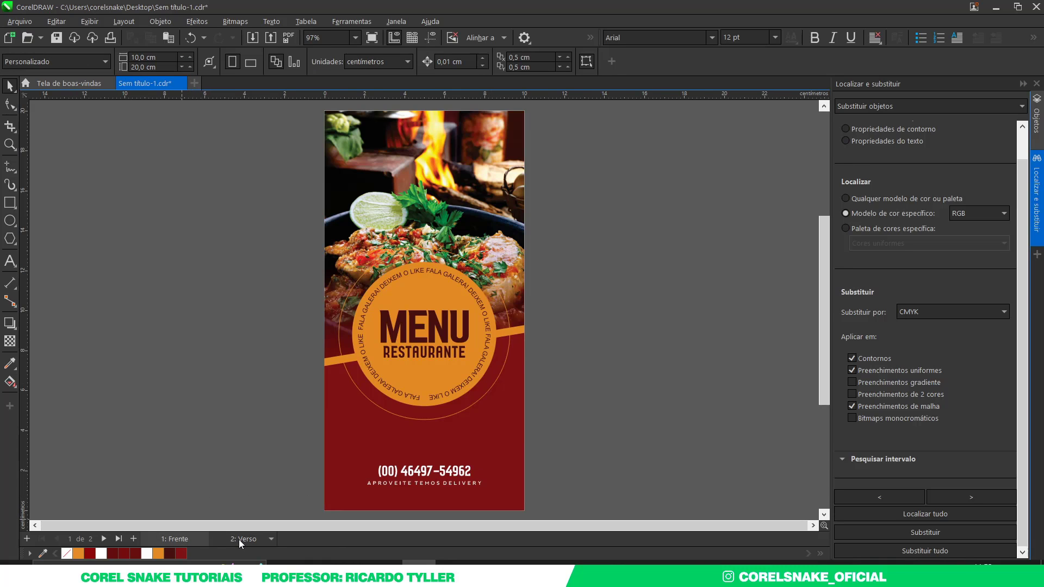
left_click(239, 540)
left_click(183, 537)
left_click(241, 541)
left_click(175, 541)
scroll(385, 416, "down", 2)
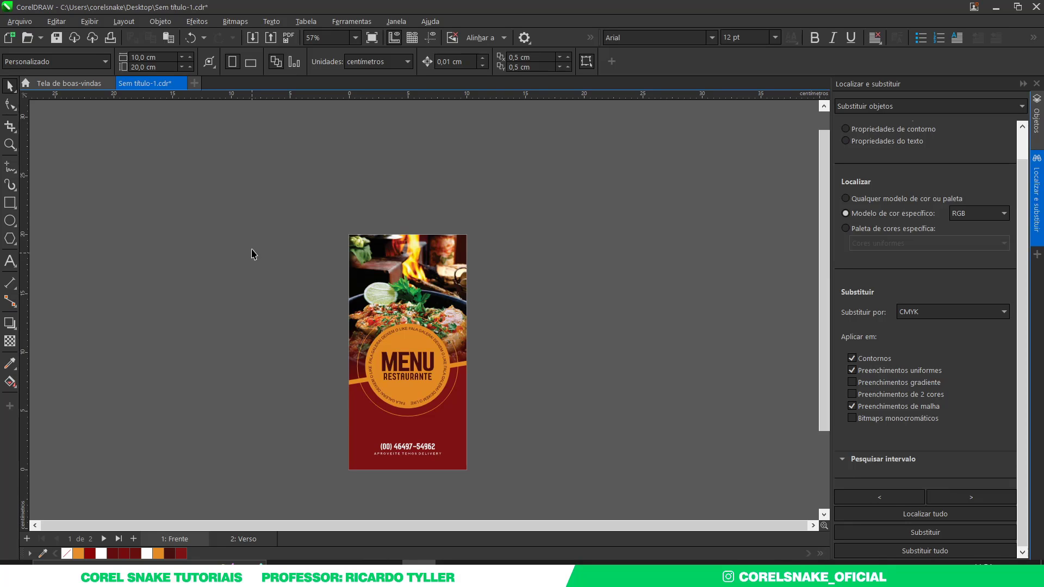
left_click(148, 57)
left_click_drag(270, 187, 488, 481)
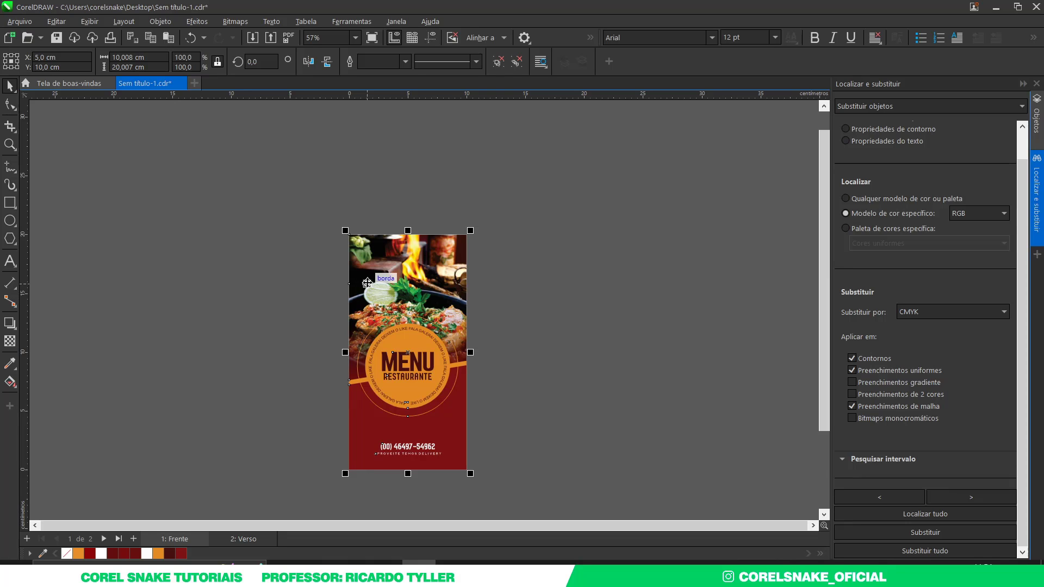
left_click(291, 272)
left_click(361, 245)
scroll(364, 246, "up", 5)
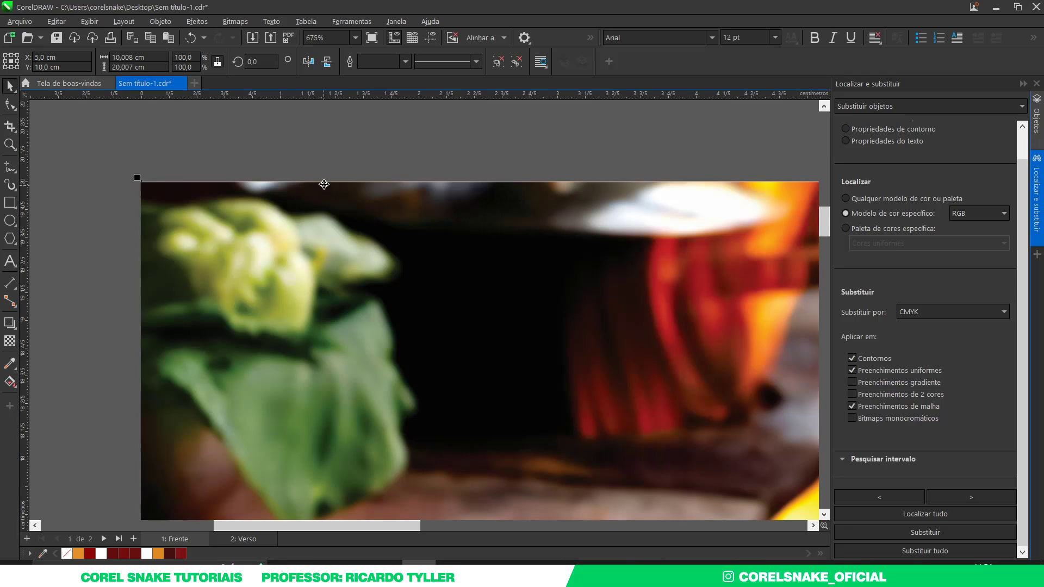
scroll(348, 180, "up", 2)
scroll(348, 203, "up", 2)
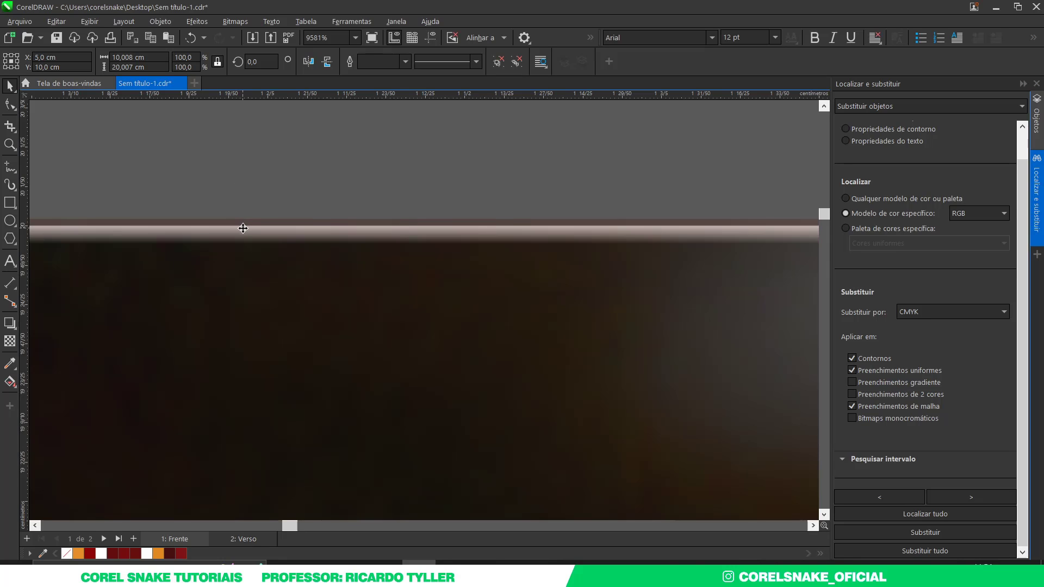
scroll(239, 223, "up", 3)
key("F10")
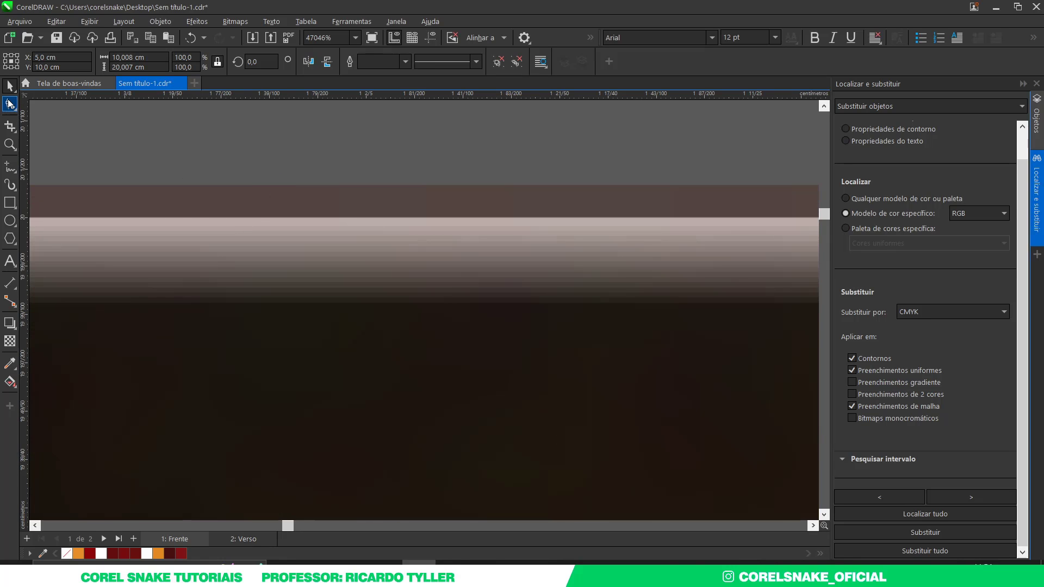
scroll(277, 255, "down", 1)
scroll(277, 256, "down", 6)
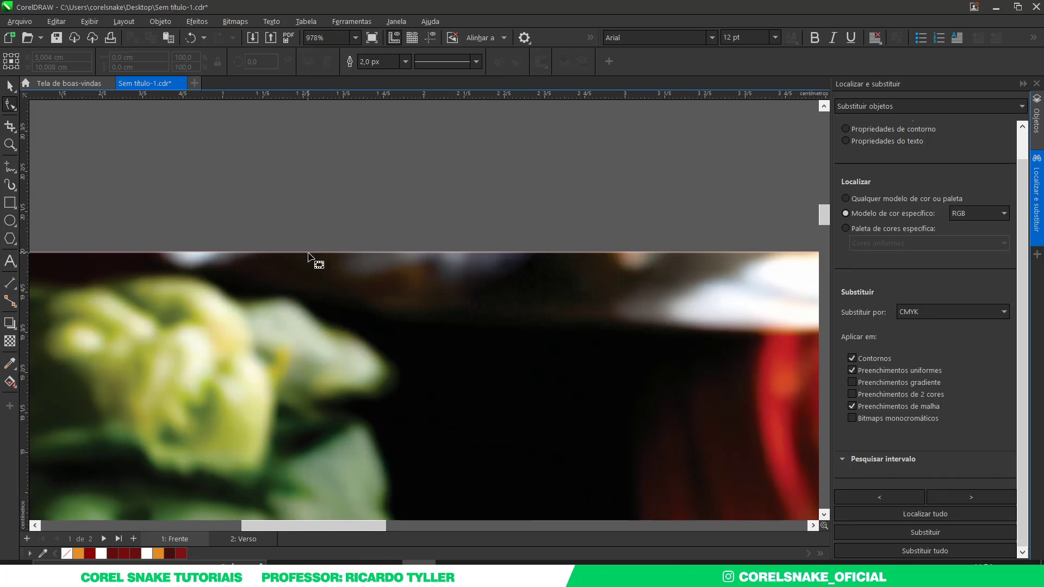
key("space")
scroll(422, 245, "down", 3)
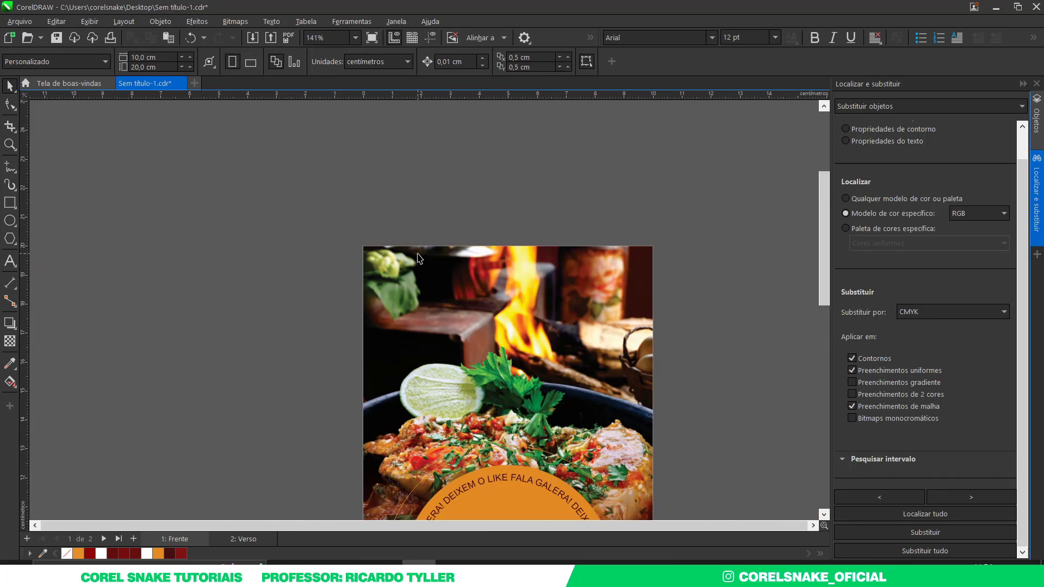
left_click(419, 255)
scroll(483, 283, "up", 2)
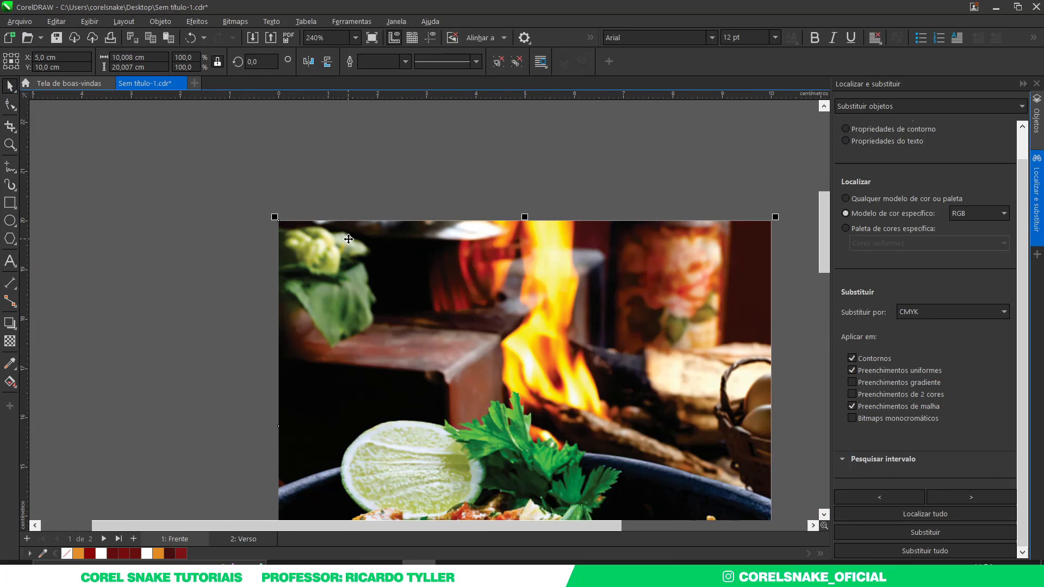
scroll(315, 233, "up", 1)
scroll(254, 217, "up", 1)
scroll(246, 213, "up", 2)
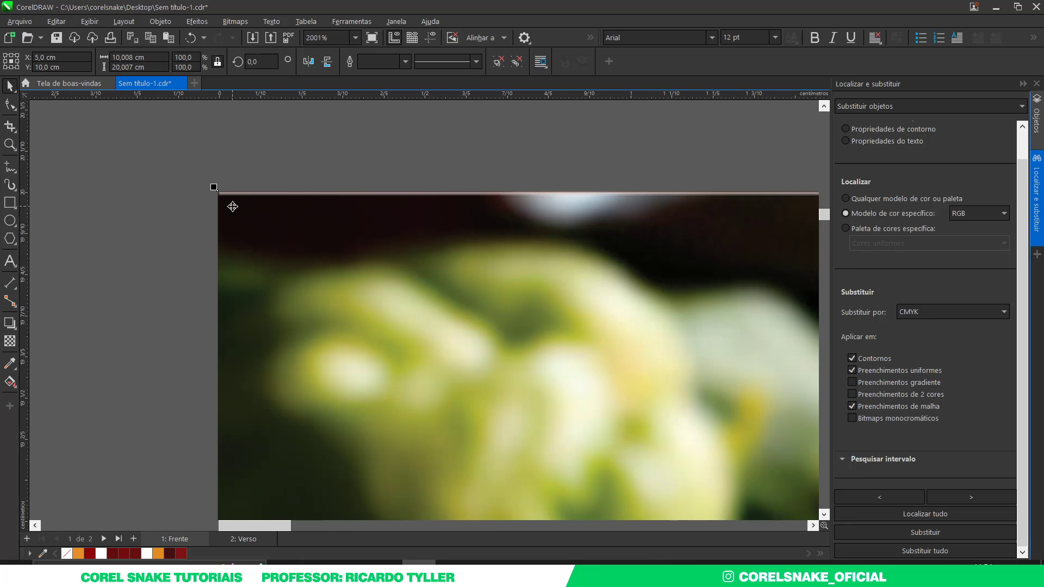
scroll(234, 207, "down", 3)
scroll(251, 224, "down", 4)
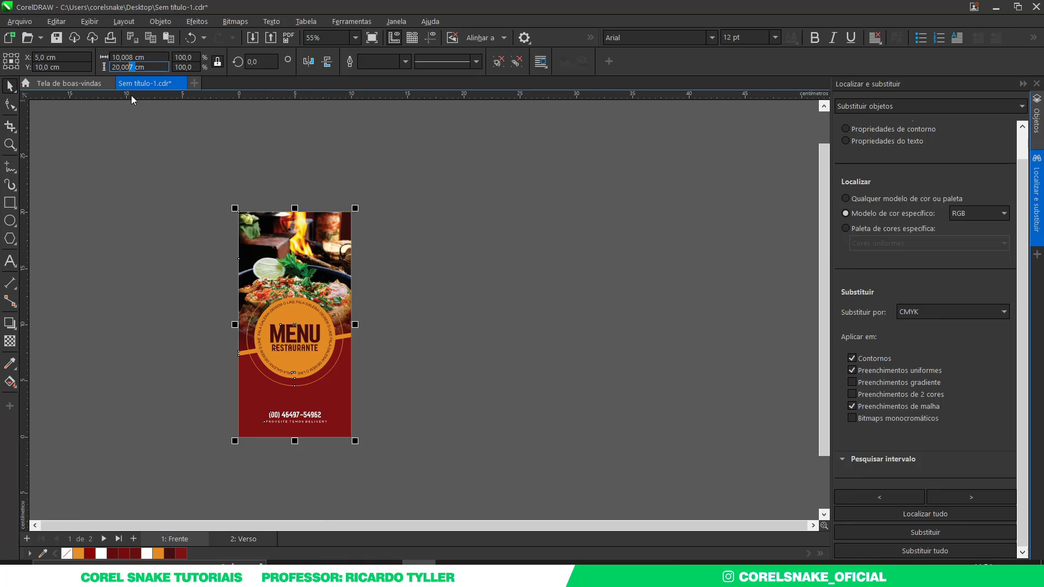
Step: Correct the artwork's size entries to 20 cm height and 10,0 cm width
key("BackSpace")
key("Return")
left_click_drag(133, 57, 130, 57)
key("BackSpace")
key("Return")
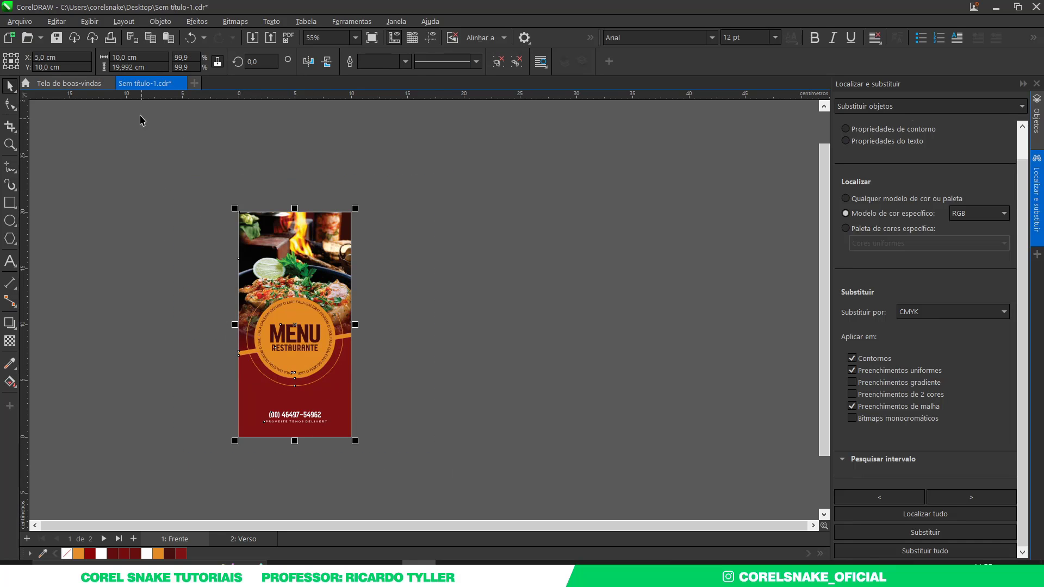
Step: Unlock the proportion lock and set the artwork height to 20 cm
left_click(217, 64)
left_click_drag(135, 68, 111, 66)
type("20")
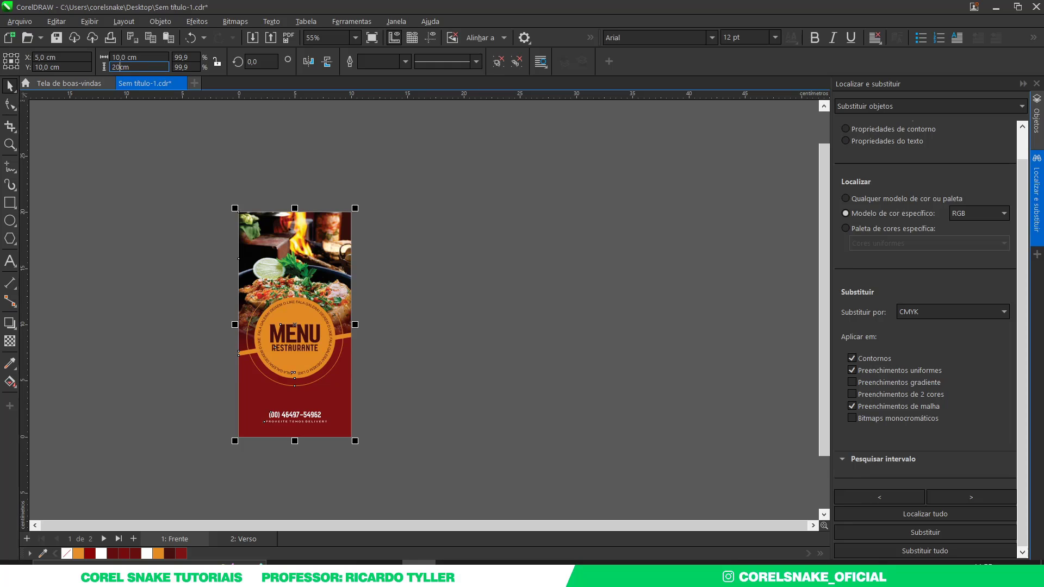
key("Return")
Step: Reselect the front artwork to verify its size, then display the Verso page
left_click(465, 357)
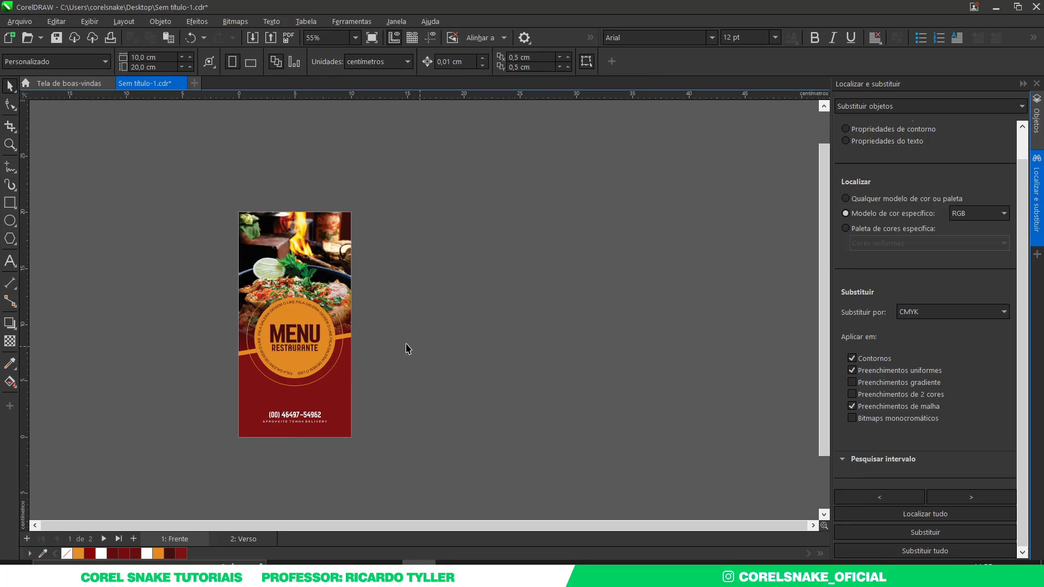
left_click_drag(204, 216, 465, 461)
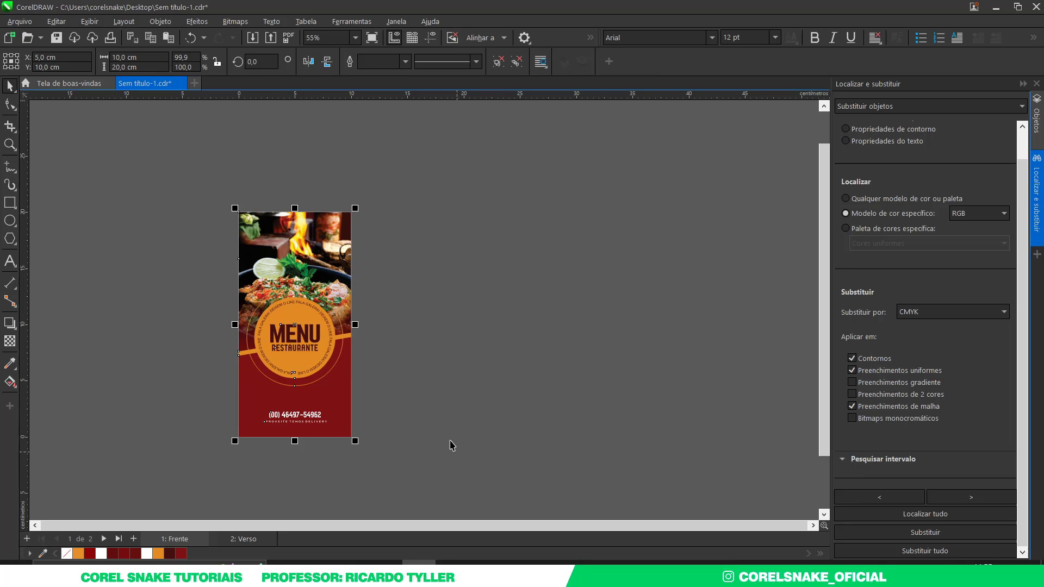
left_click(440, 422)
key("shift+F4")
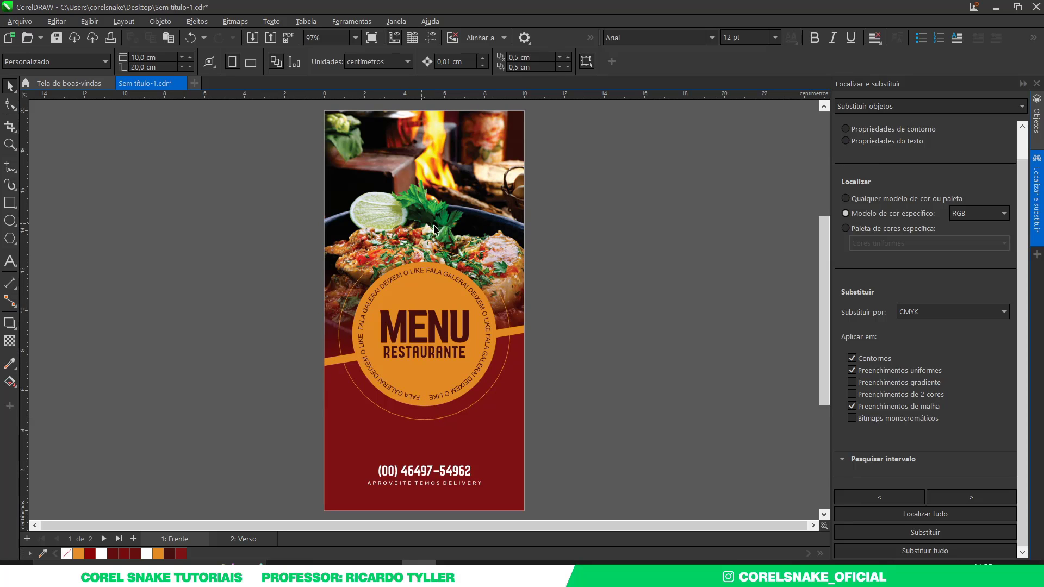
left_click(240, 538)
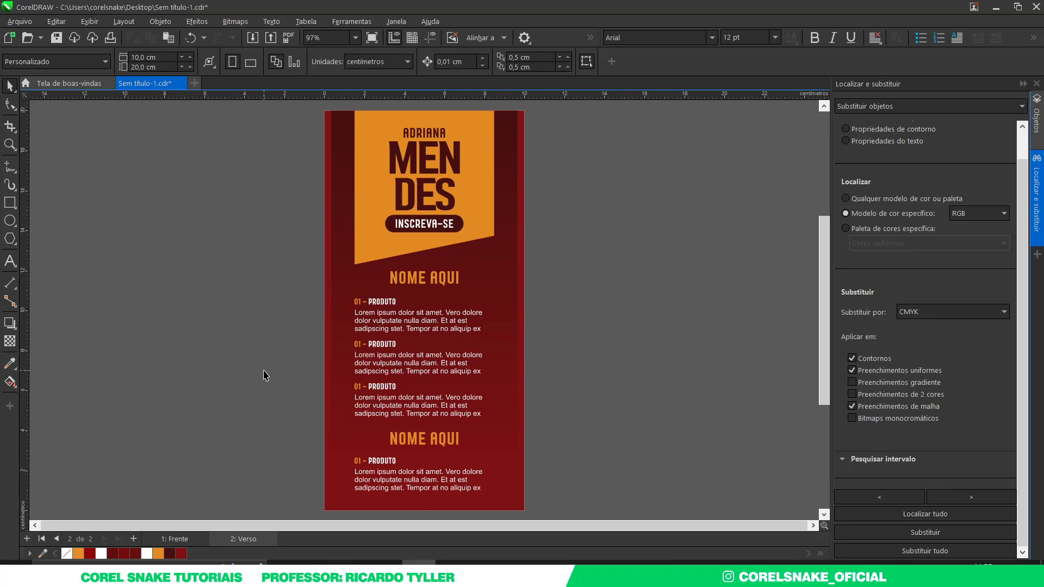
key("ctrl+a")
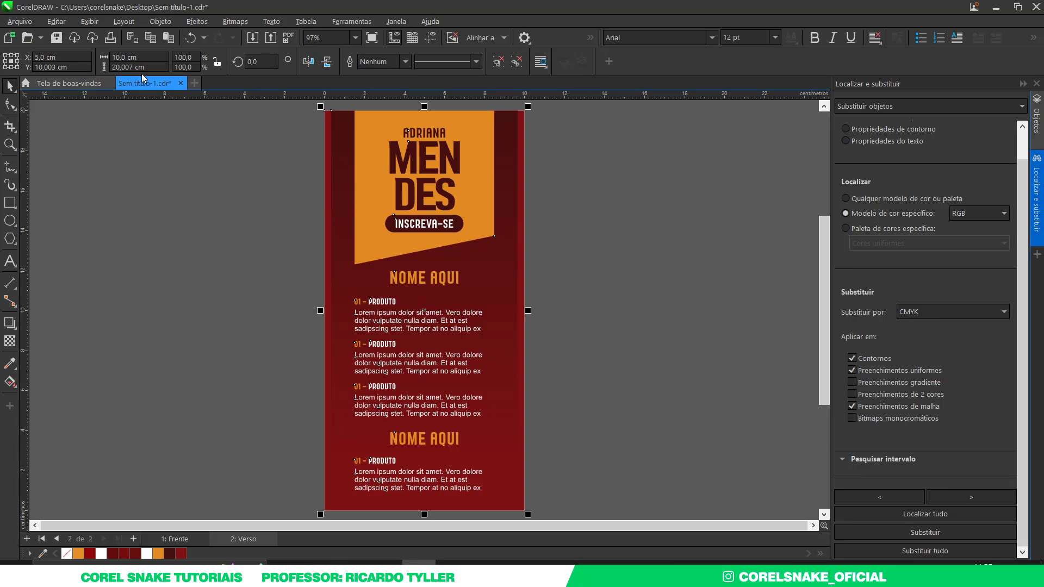
left_click(201, 240)
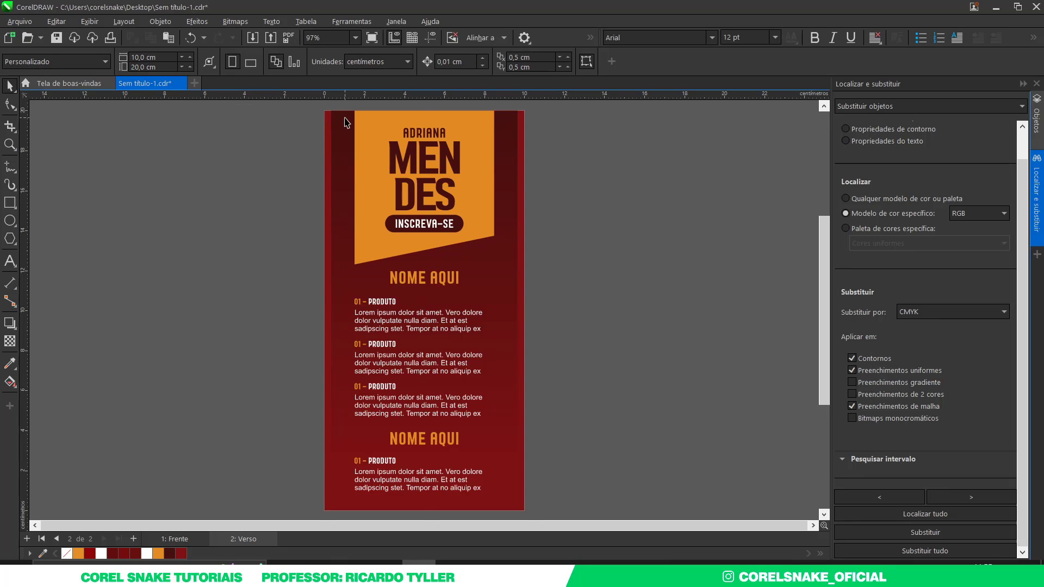
left_click(347, 122)
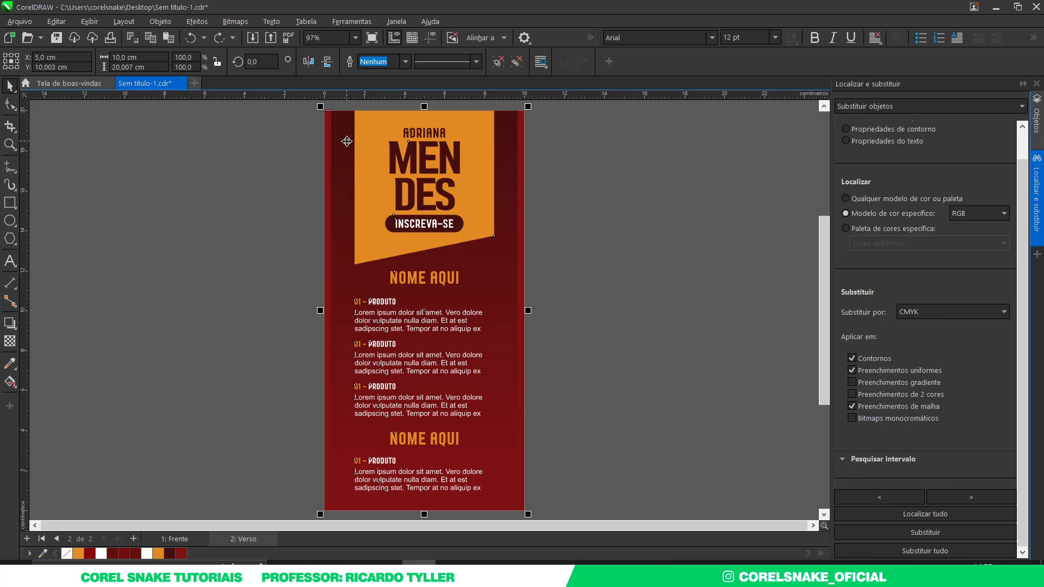
left_click(329, 150, "ctrl")
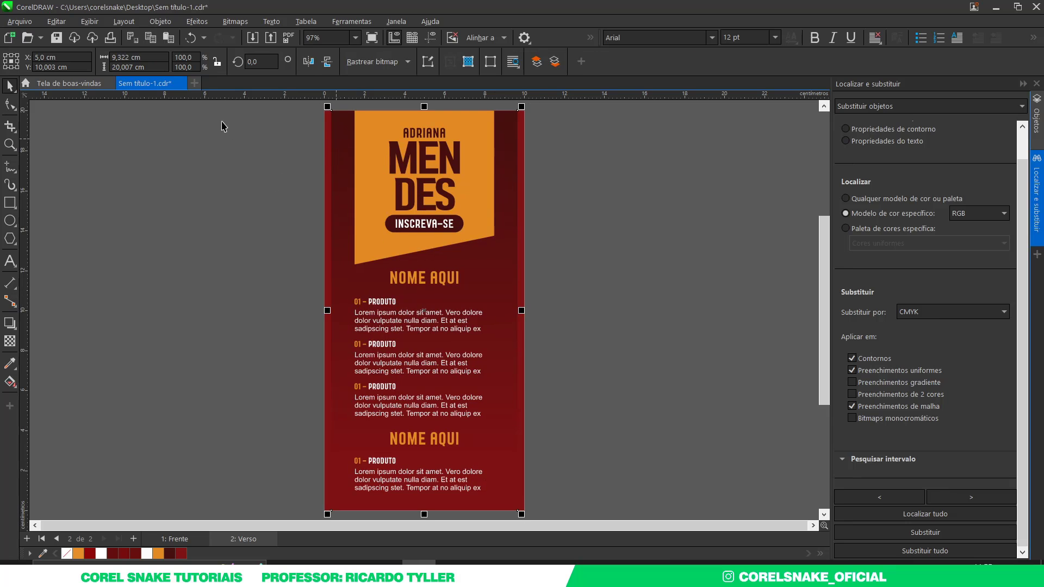
left_click(131, 67)
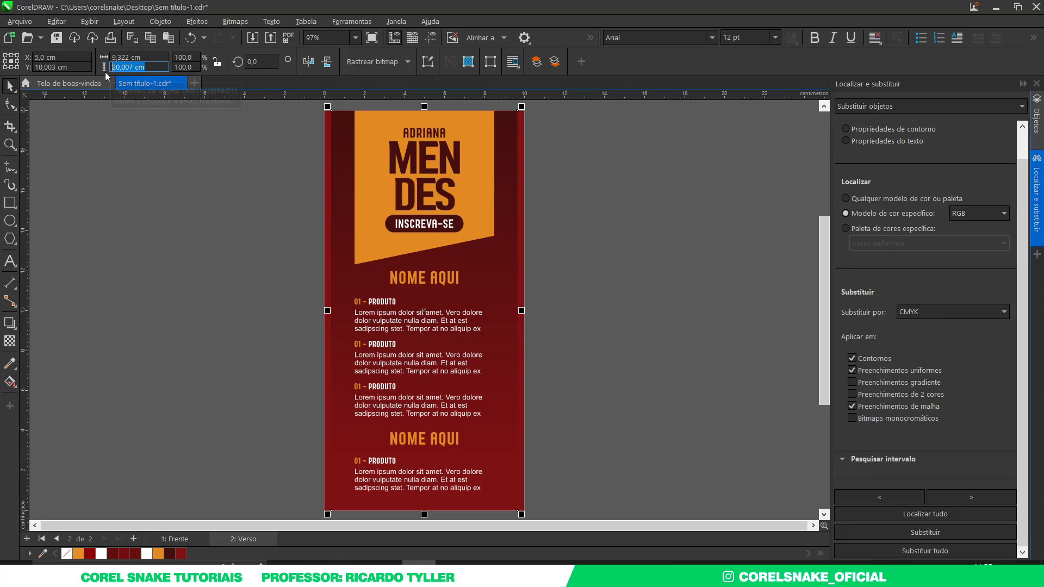
type("20")
key("Return")
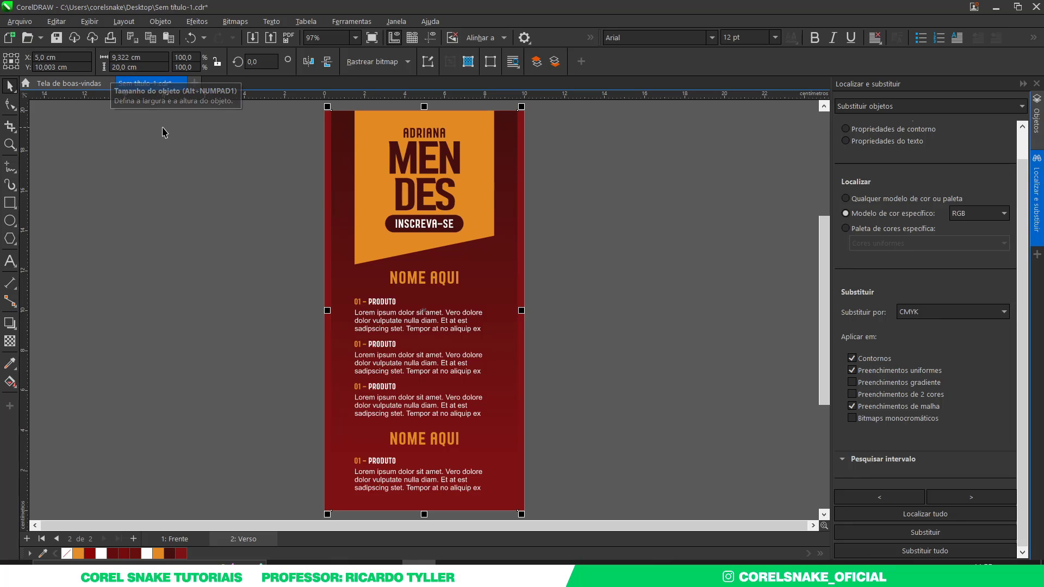
left_click(171, 191)
key("ctrl+a")
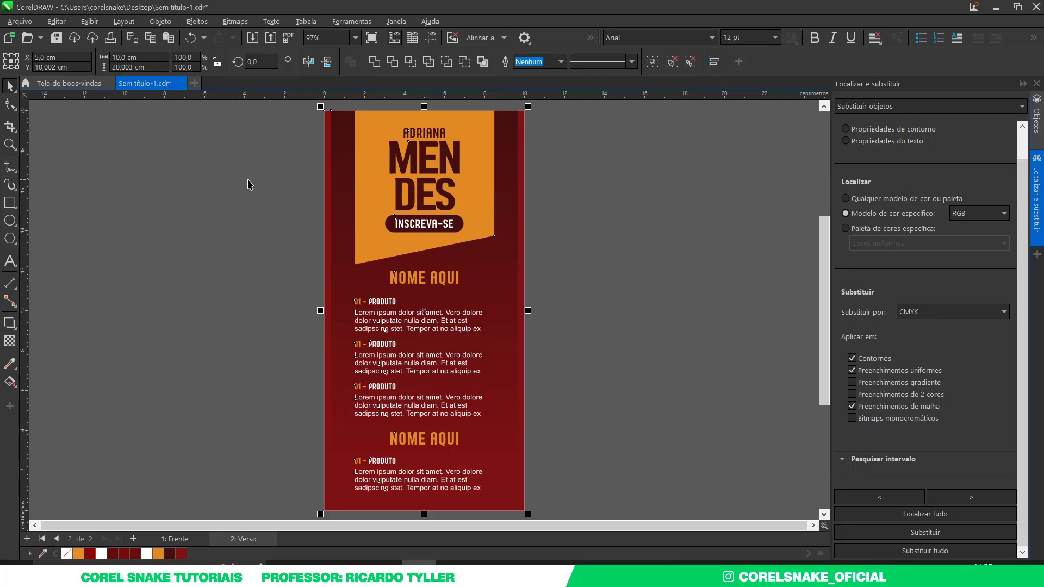
left_click(320, 109)
left_click(340, 134)
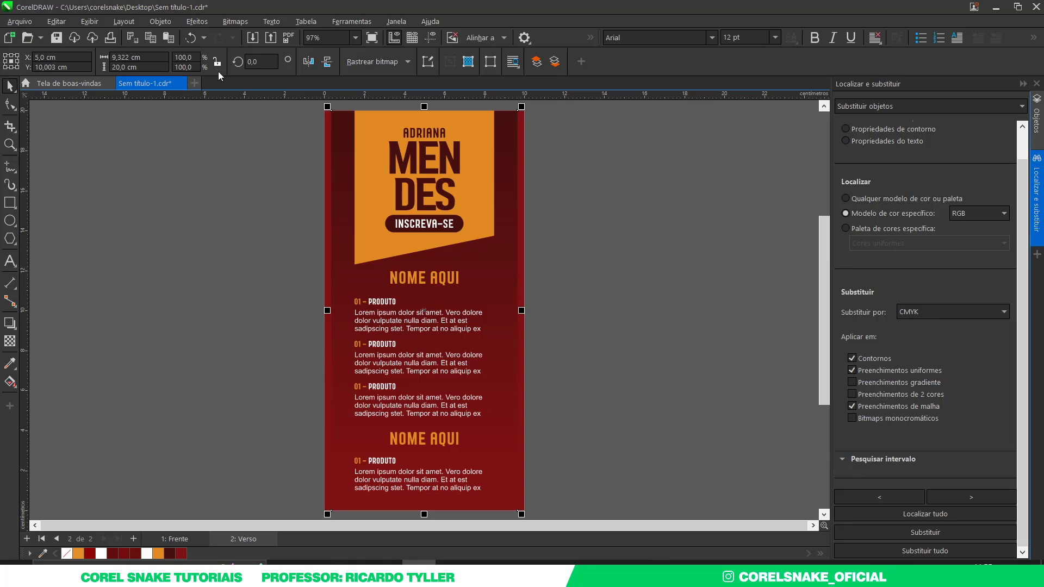
left_click(166, 65)
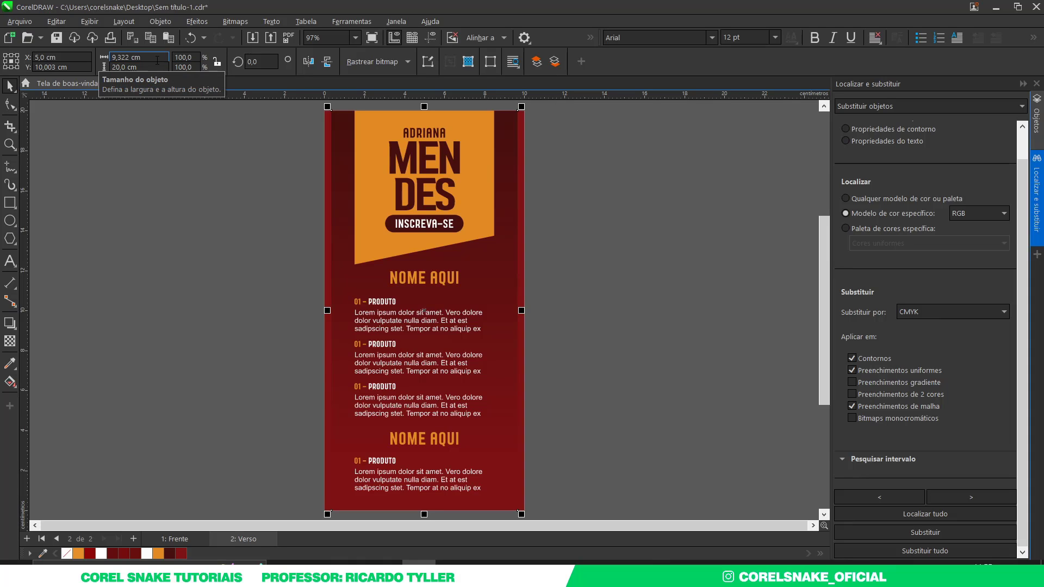
left_click(157, 60)
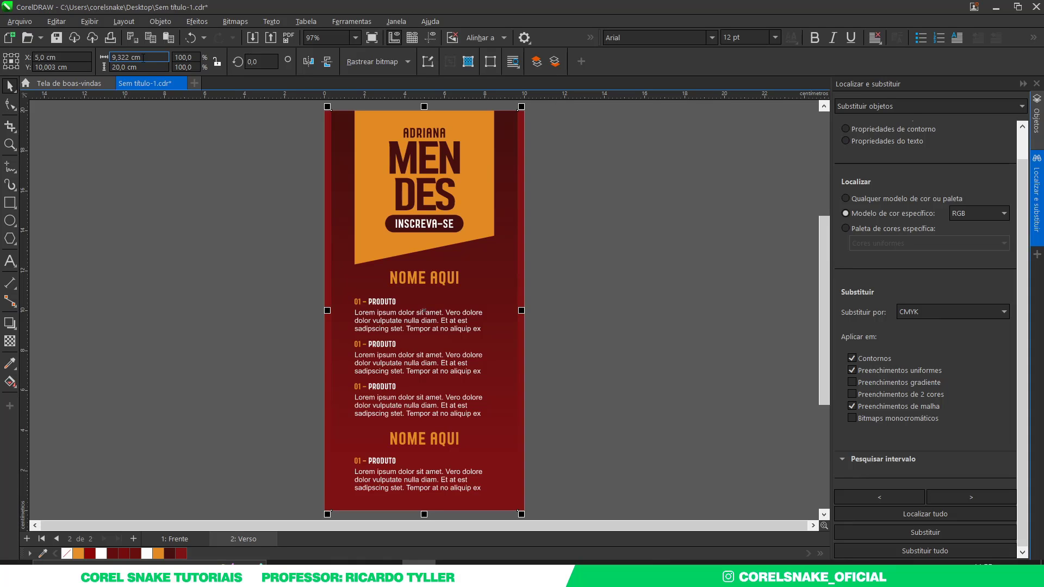
left_click(224, 150)
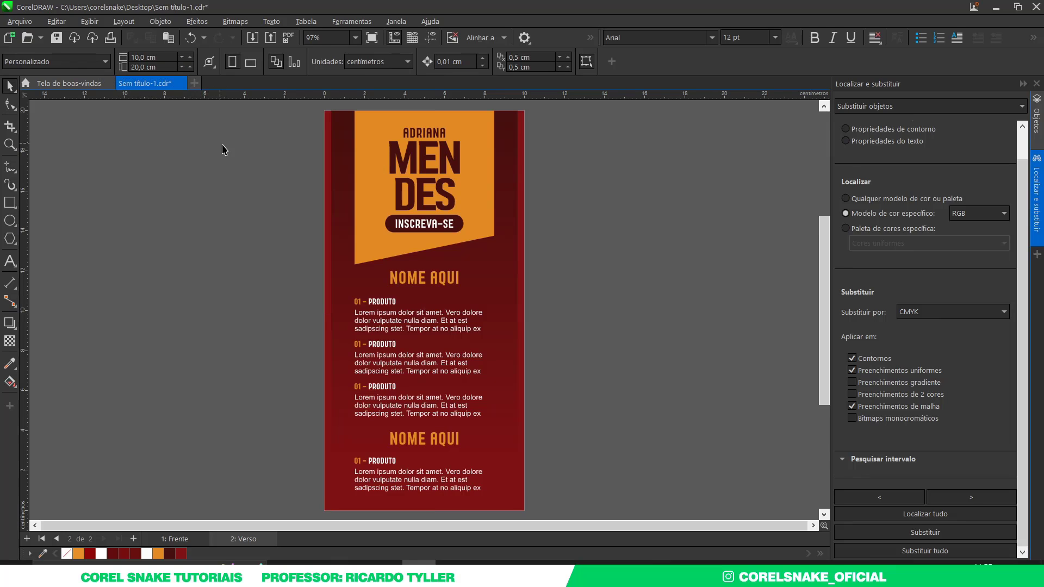
key("ctrl+a")
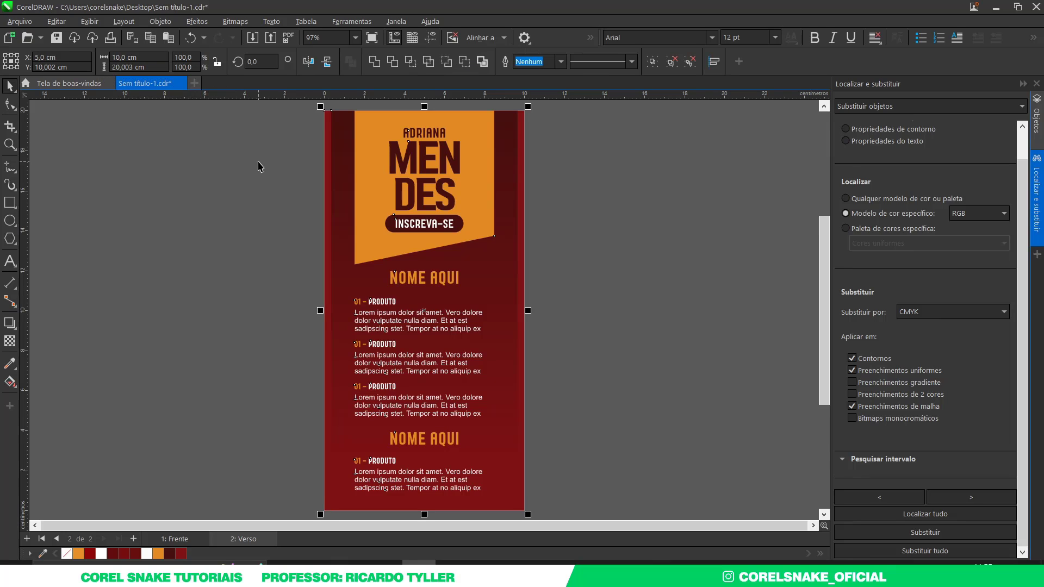
left_click(283, 175)
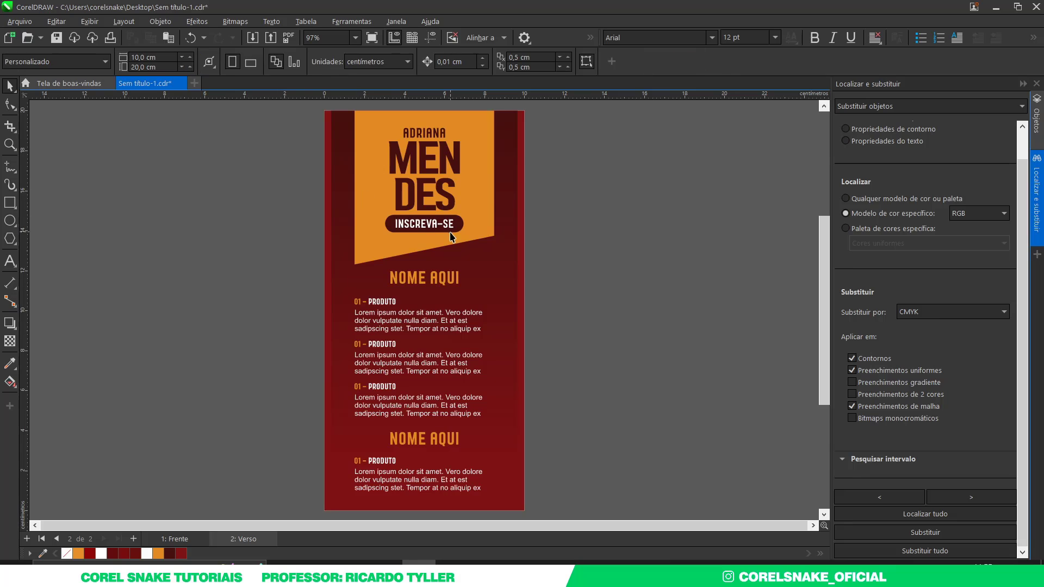
scroll(454, 242, "down", 2)
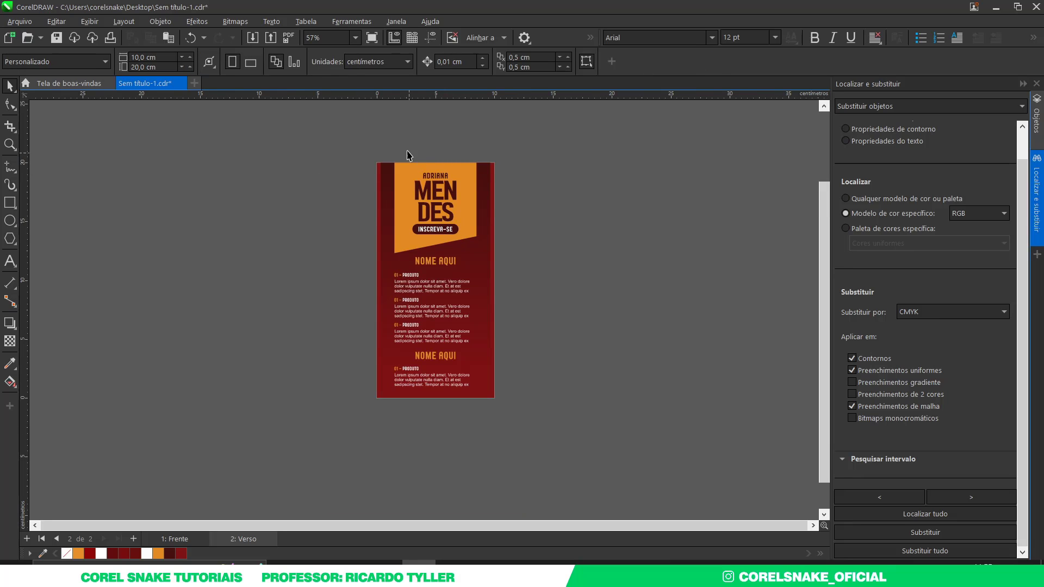
scroll(421, 202, "up", 2)
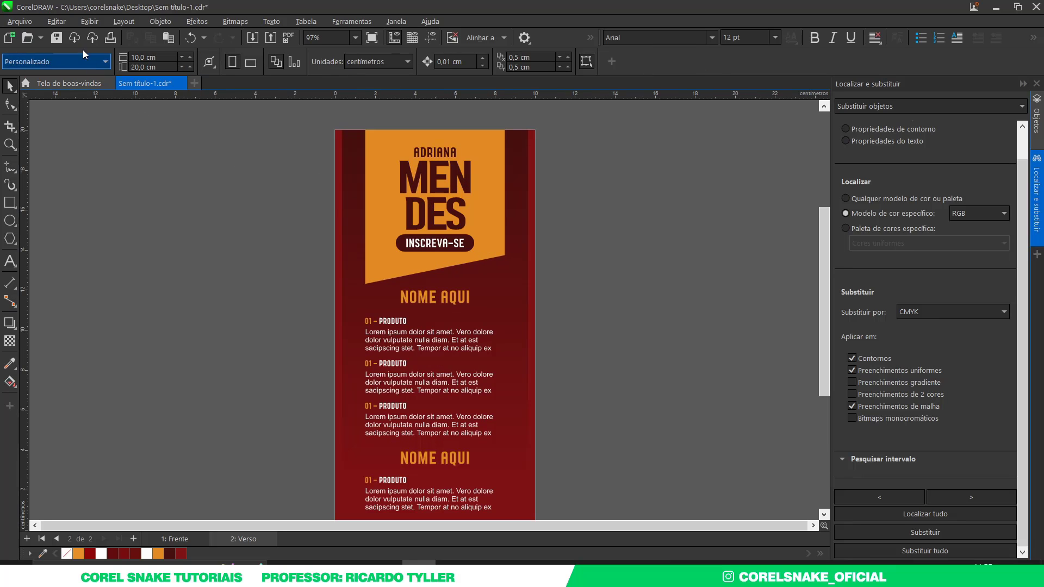
Step: Switch to Wireframe view and zoom into the back page's top edge
left_click(92, 21)
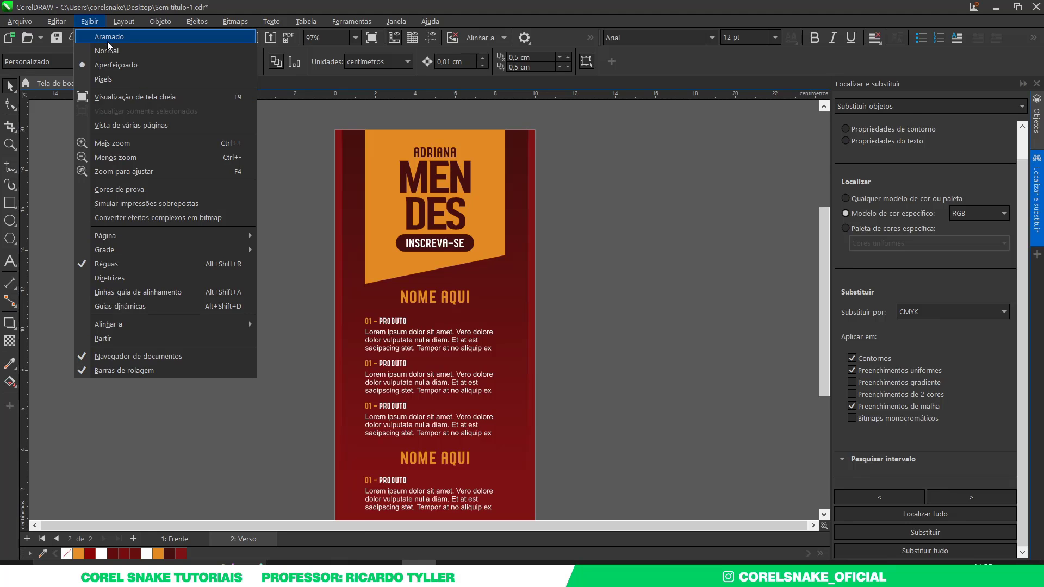
left_click(109, 36)
scroll(403, 135, "up", 3)
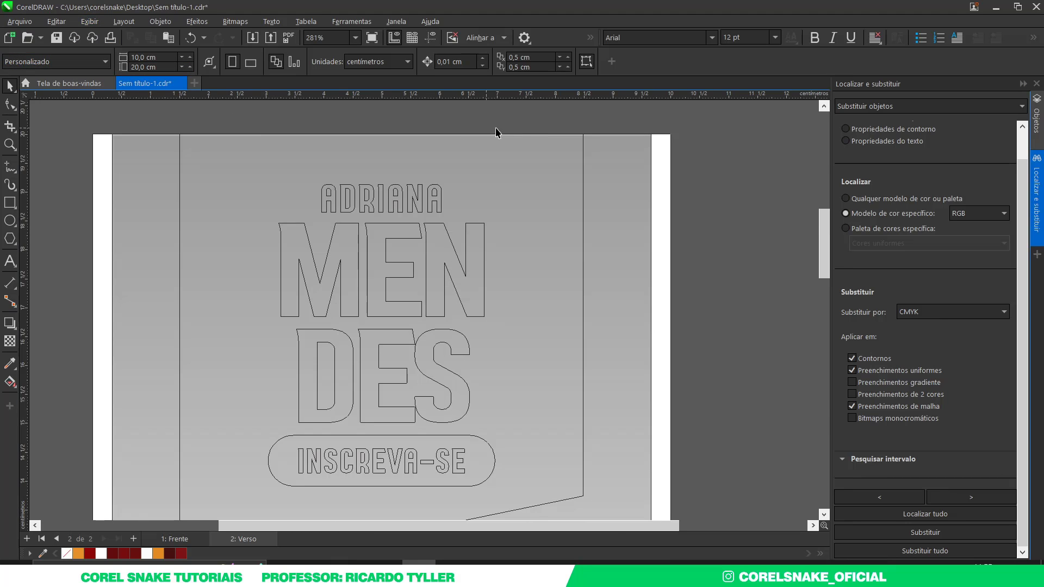
scroll(716, 144, "up", 3)
scroll(715, 137, "up", 2)
scroll(701, 128, "up", 2)
scroll(694, 132, "down", 1)
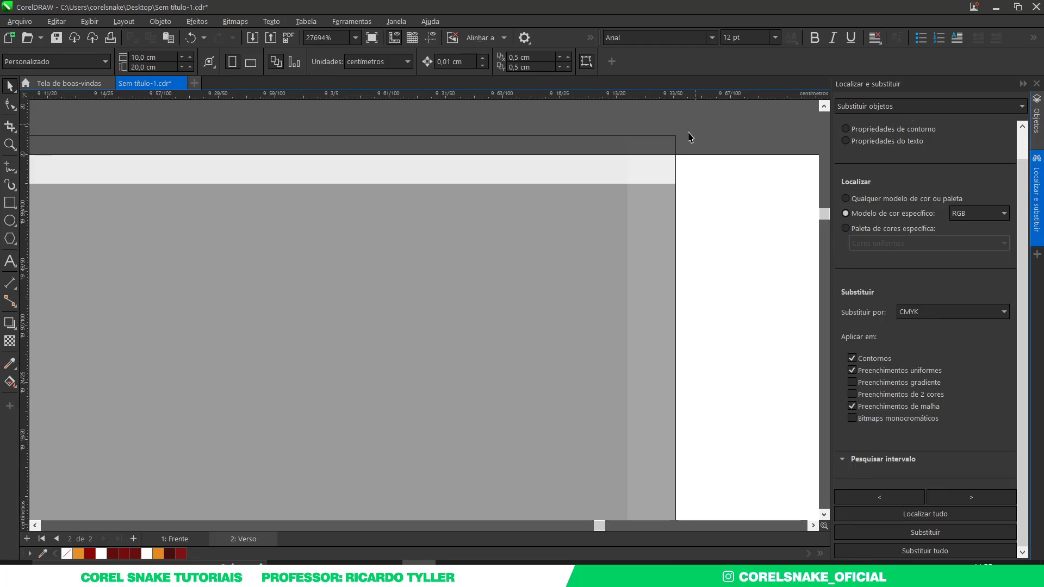
Step: Nudge the grey background shape at the top edge slightly down
left_click(671, 154)
scroll(678, 136, "down", 3)
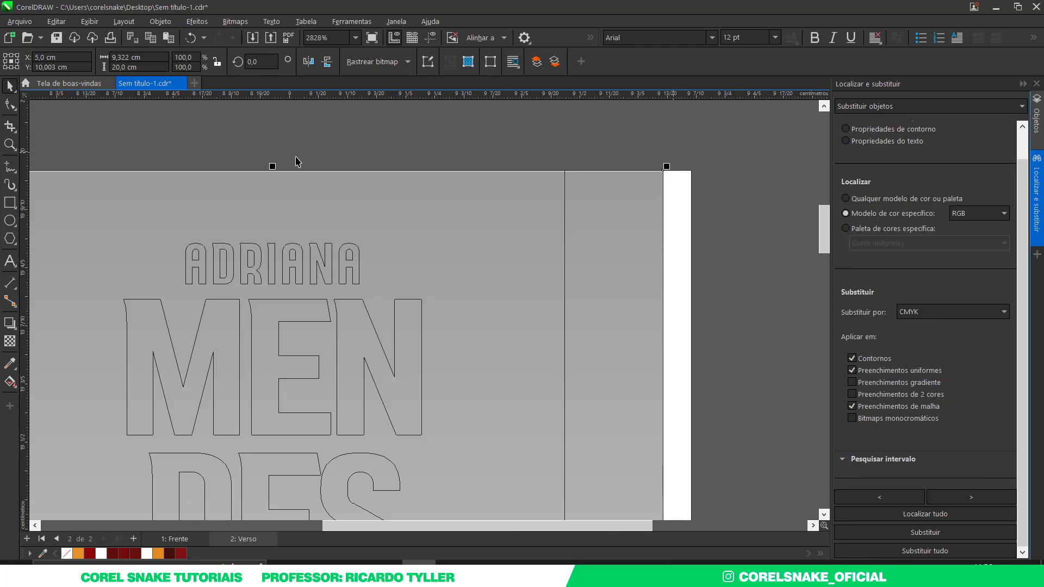
scroll(268, 158, "up", 2)
scroll(263, 217, "up", 1)
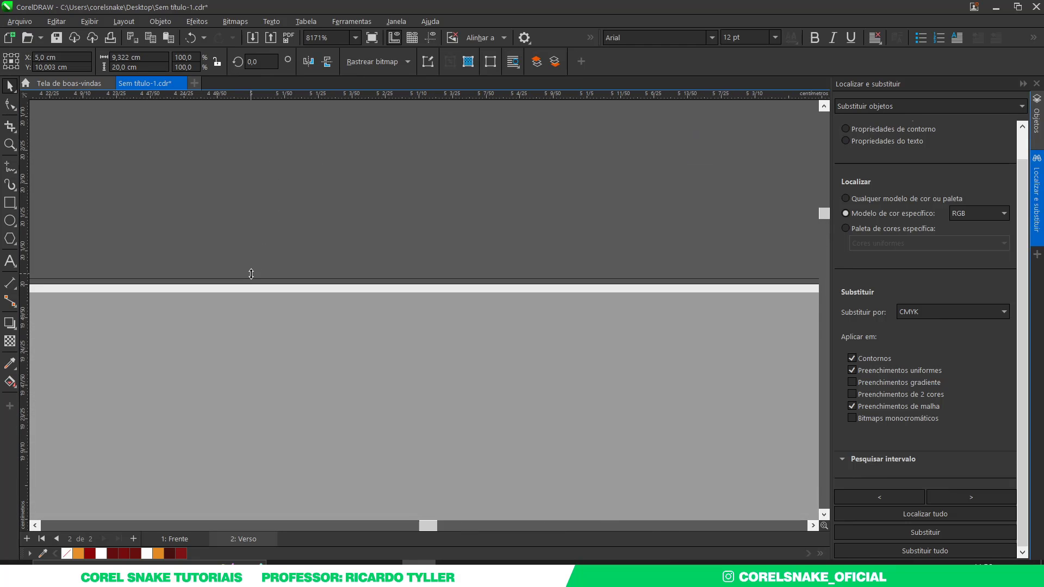
left_click_drag(251, 273, 250, 278)
left_click(365, 216)
scroll(363, 223, "down", 5)
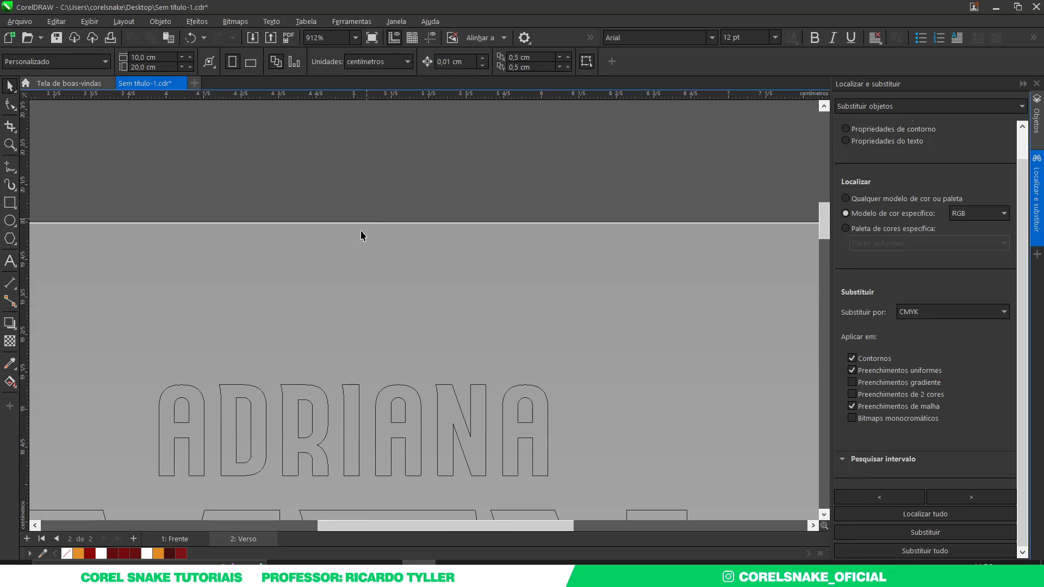
scroll(359, 230, "down", 5)
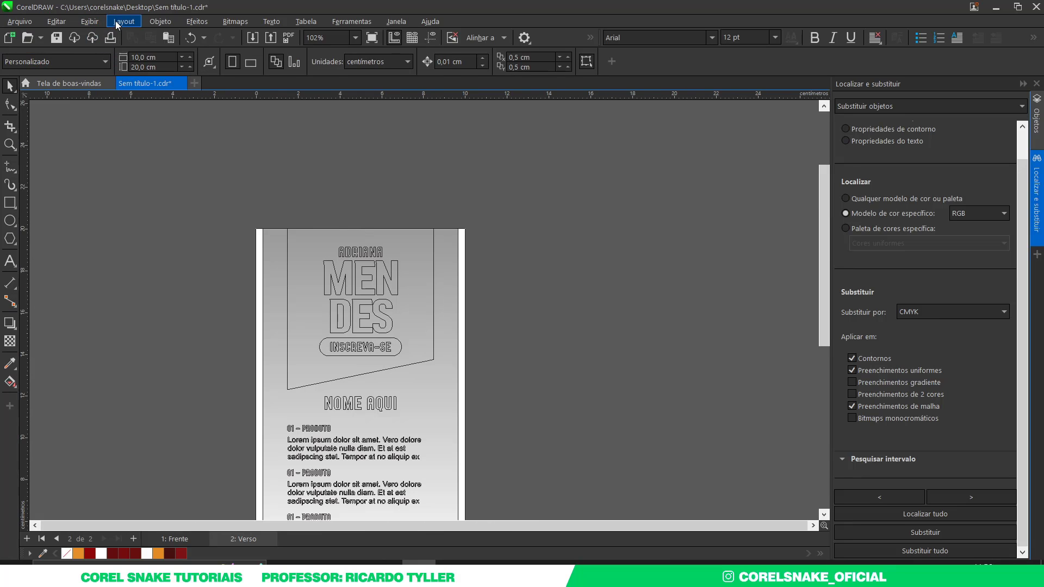
Step: Restore Enhanced full-colour display and fit the page in view
left_click(100, 21)
left_click(108, 64)
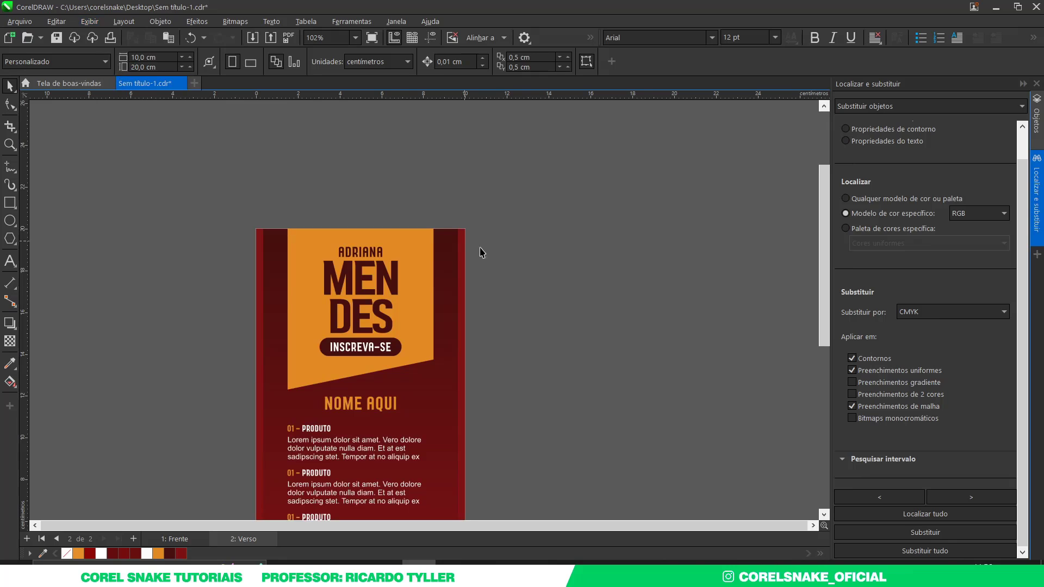
key("shift+F4")
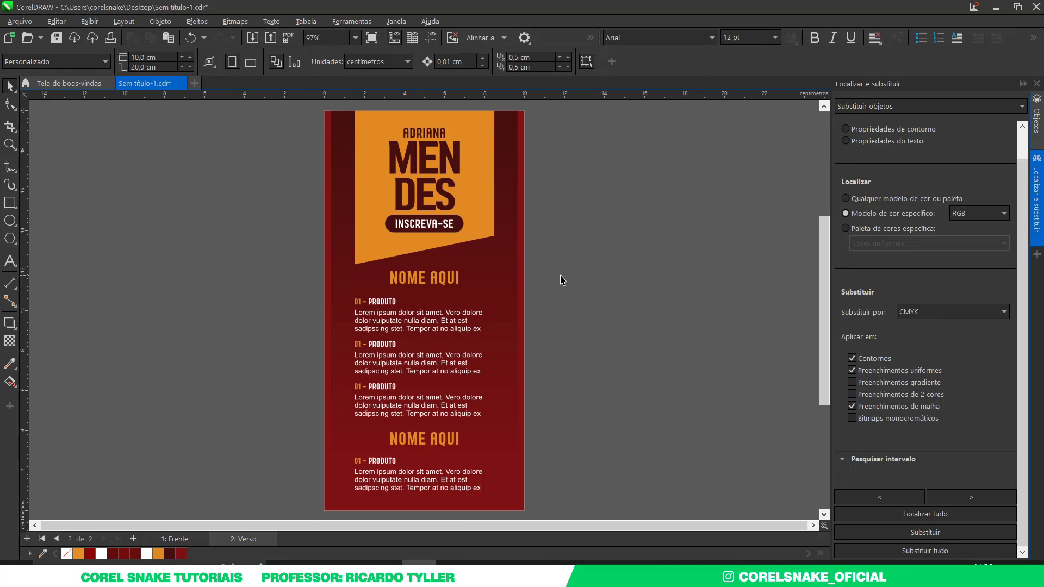
Step: Check the Verso page's objects, then show the Frente page and the Arquivo menu
key("ctrl+a")
left_click(190, 159)
left_click(181, 541)
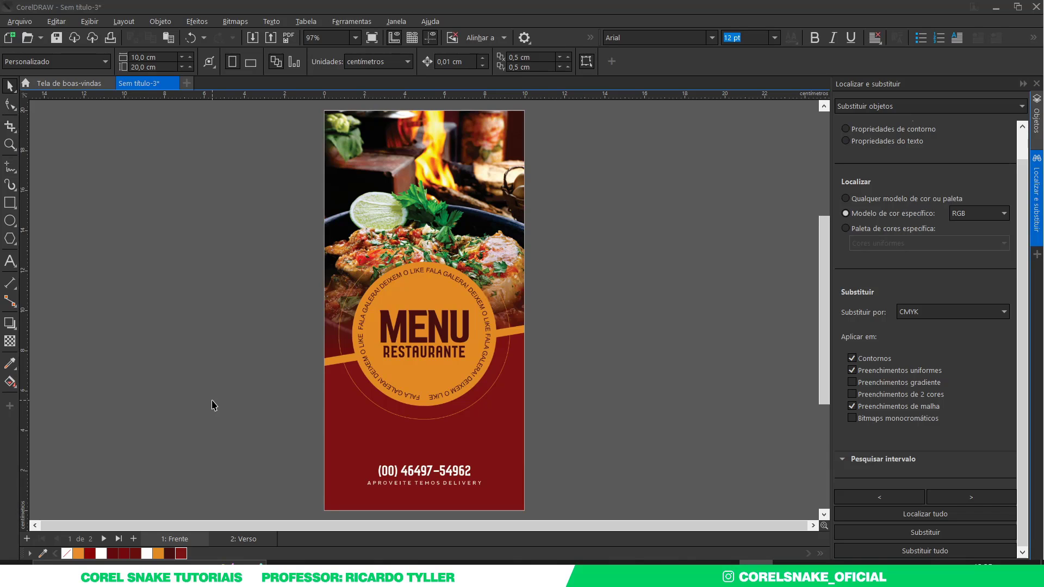
left_click(24, 25)
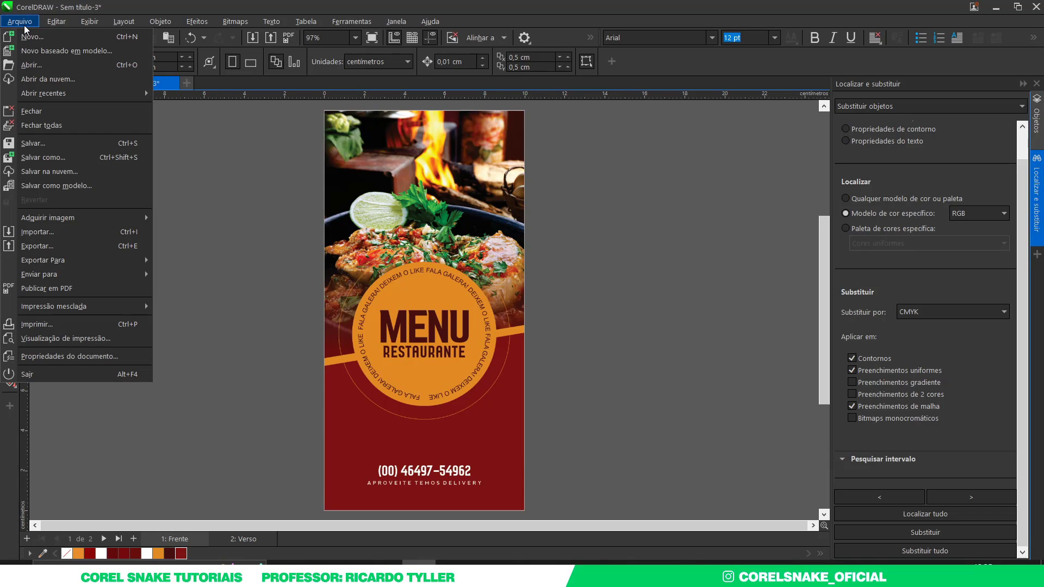
Step: Publish to PDF as 'Filipeta aula - impressao' with the PDF/X-1a:2001 preset, opening its settings
left_click(39, 289)
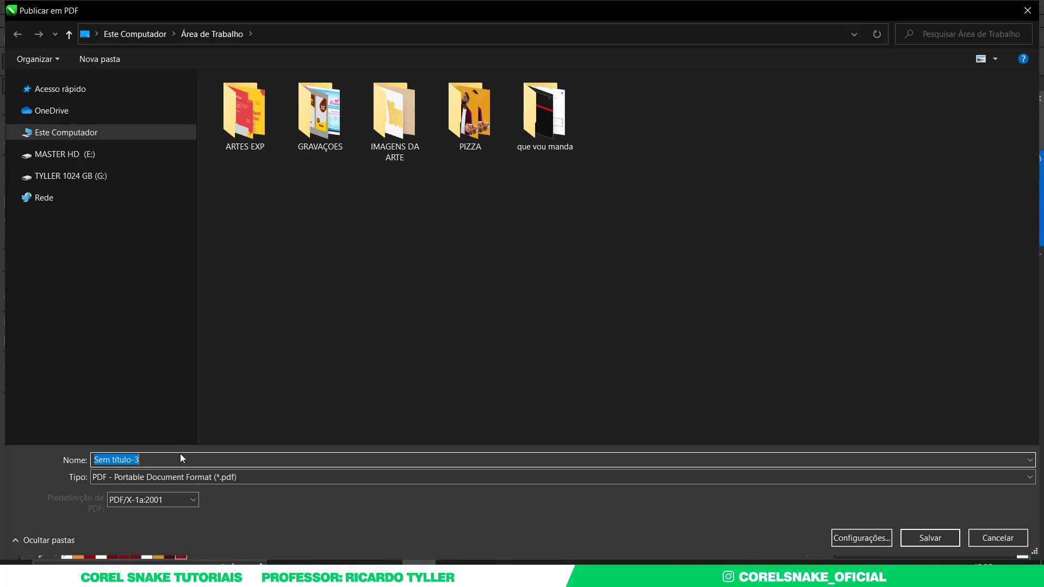
type("Filiper")
key("BackSpace")
key("BackSpace")
type("ta")
type(" aula")
type(" - im")
type("pressao")
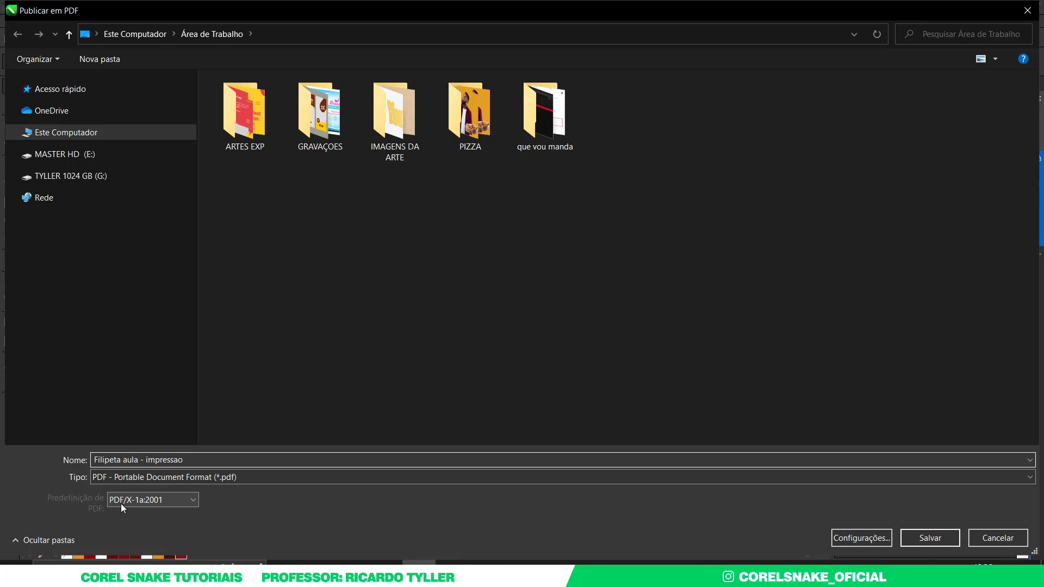
left_click(175, 504)
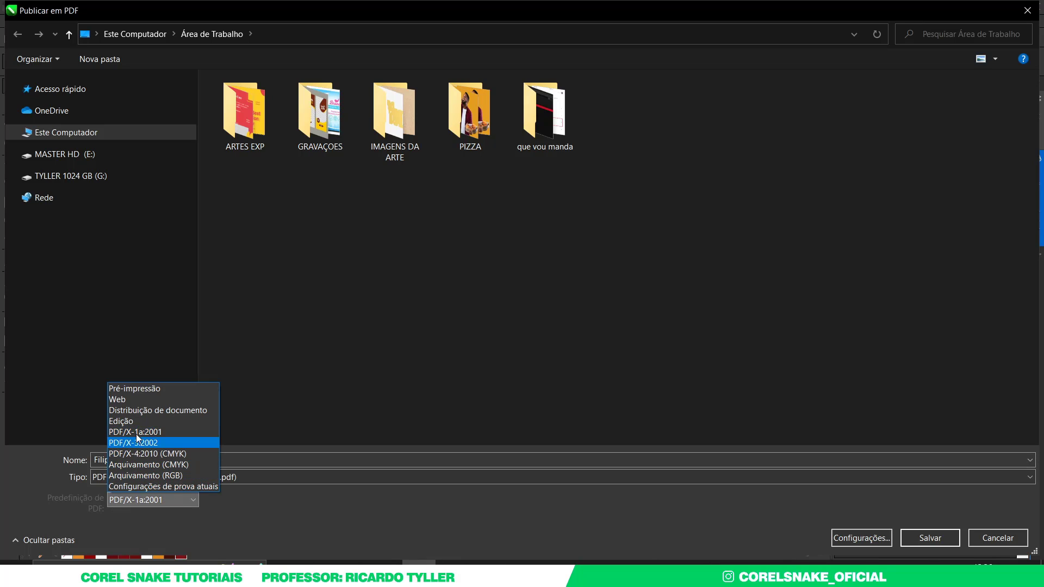
left_click(152, 433)
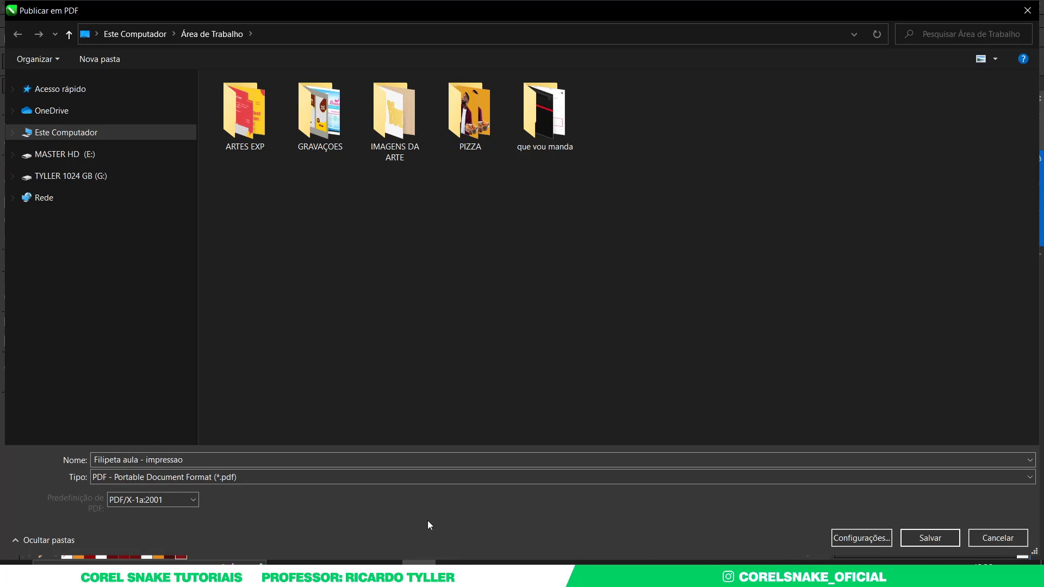
left_click(877, 539)
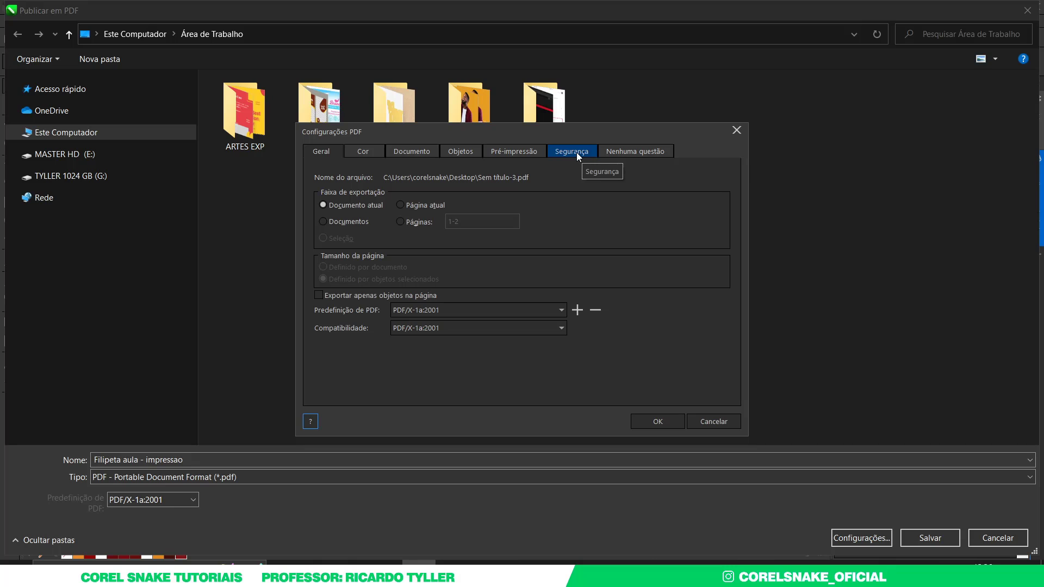
Step: Confirm the PDF settings show no preflight issues and CMYK colour output, and accept them
left_click(622, 157)
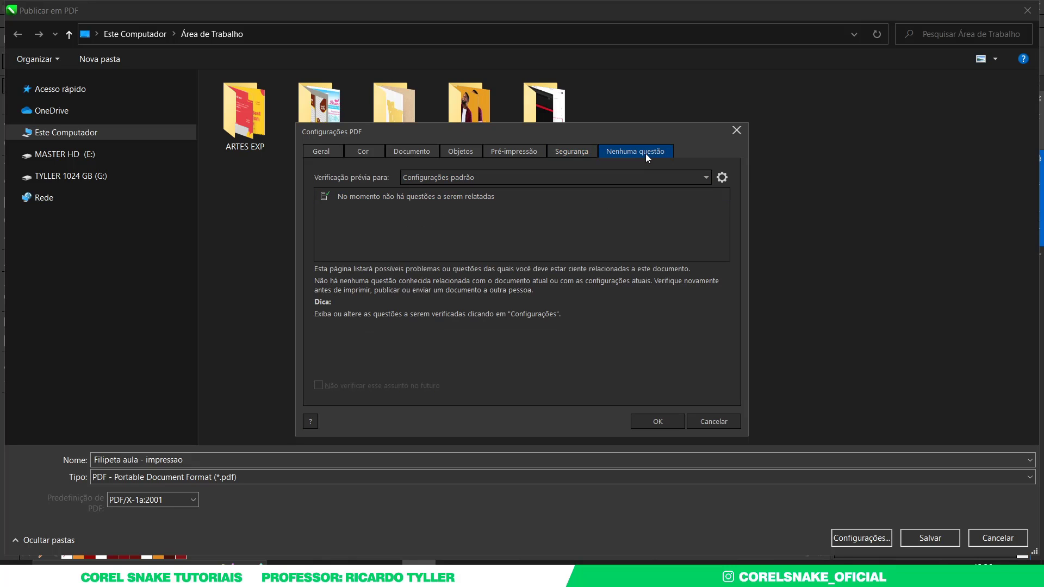
left_click(401, 197)
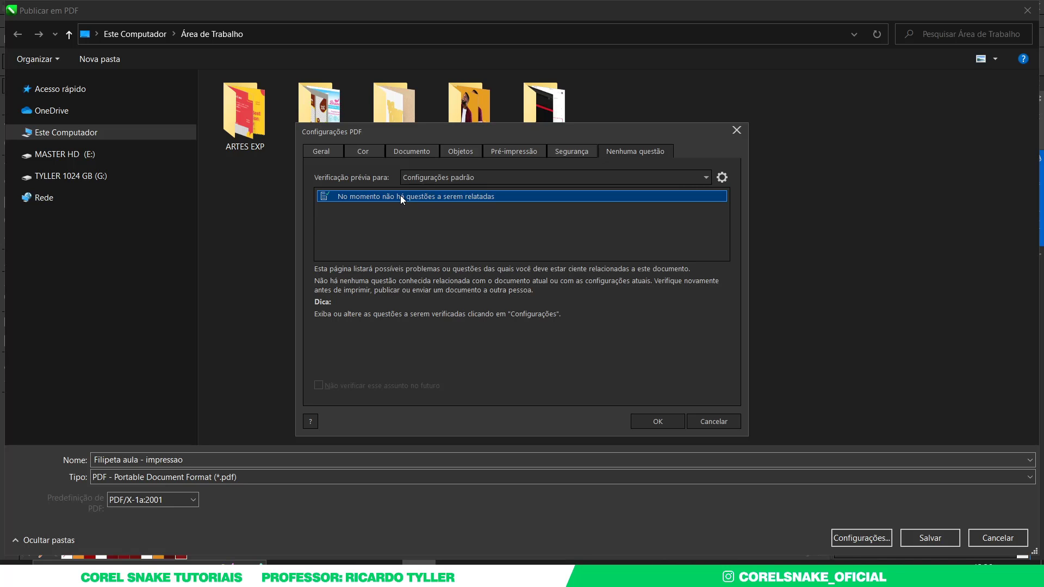
left_click(373, 156)
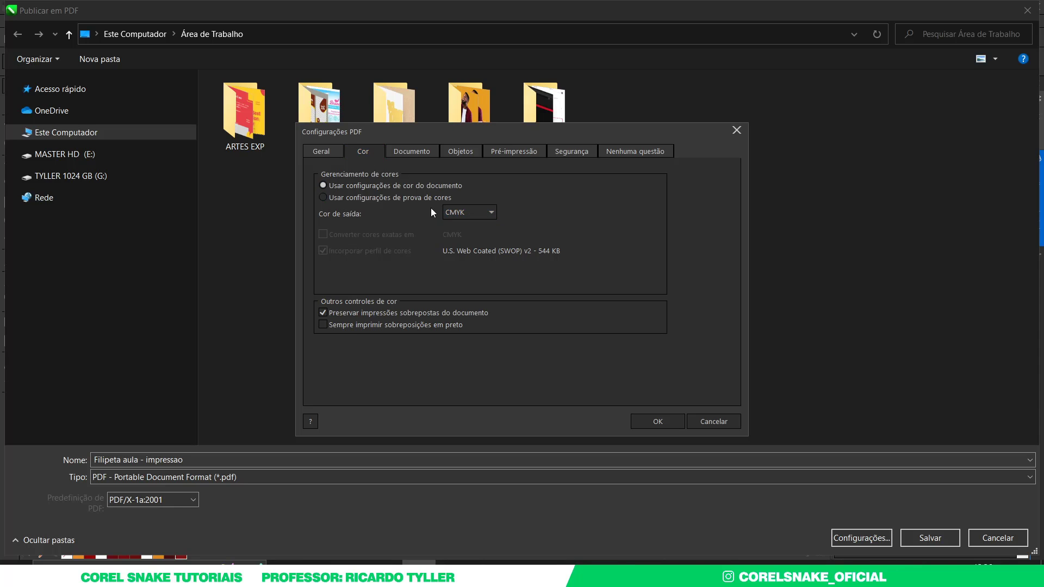
left_click(658, 422)
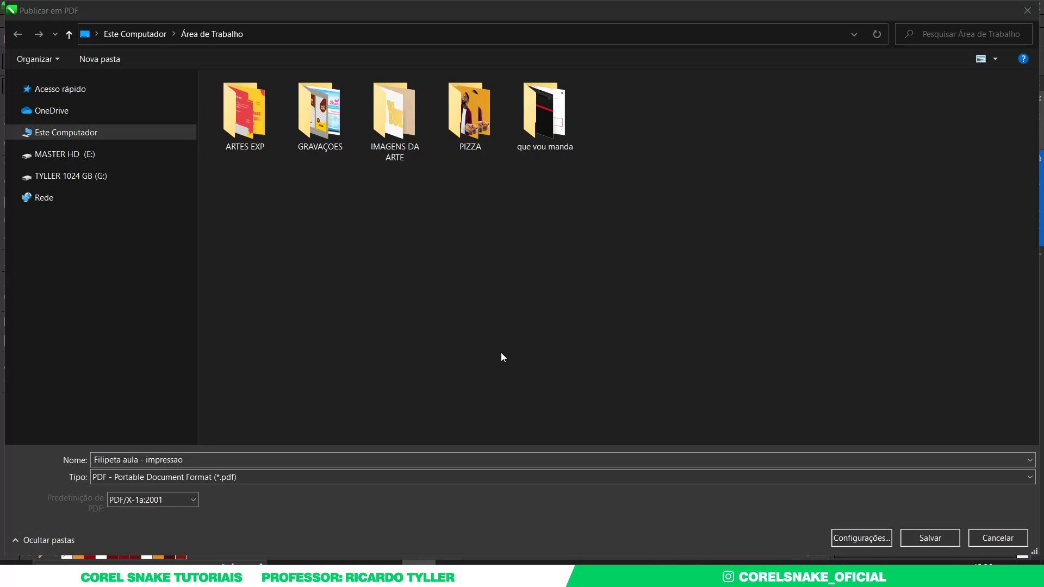